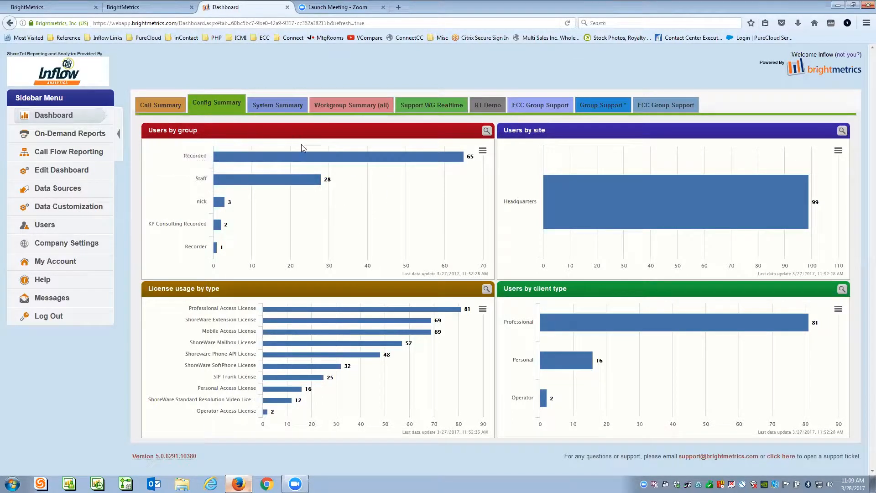
- Check the chart's print and download menu, then open Users by group magnified in a new tab
mouse_move(308, 156)
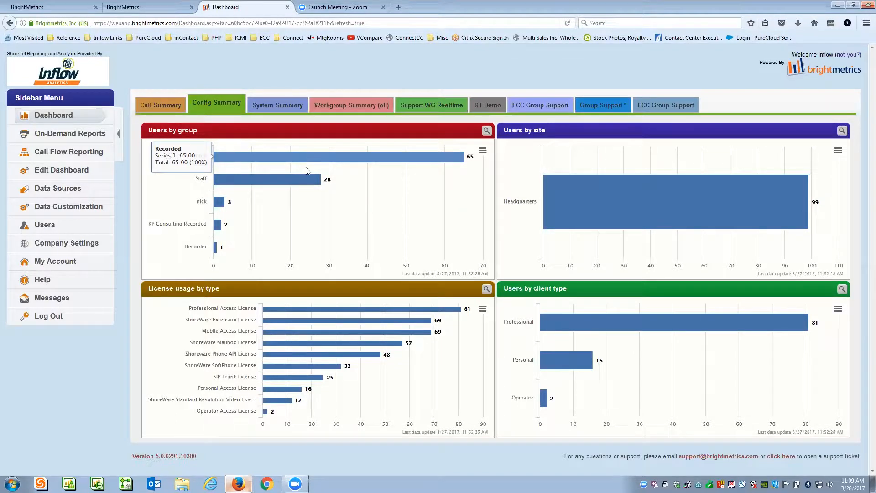
mouse_move(304, 181)
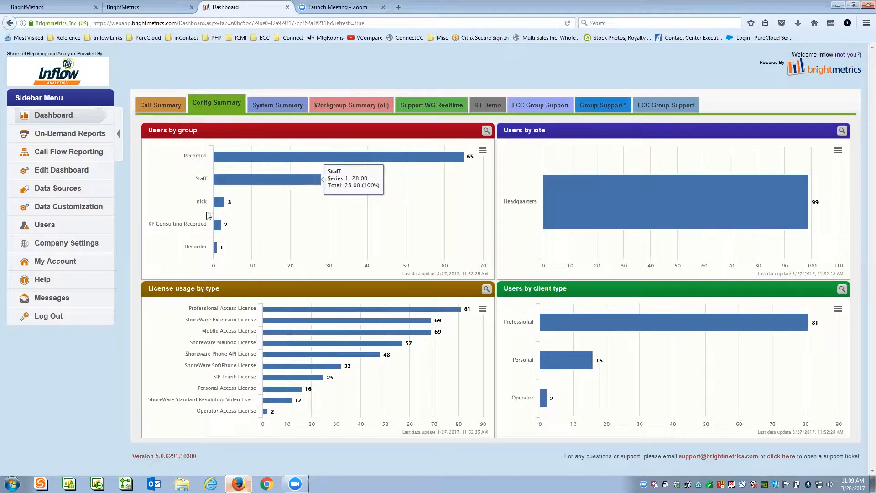
mouse_move(217, 228)
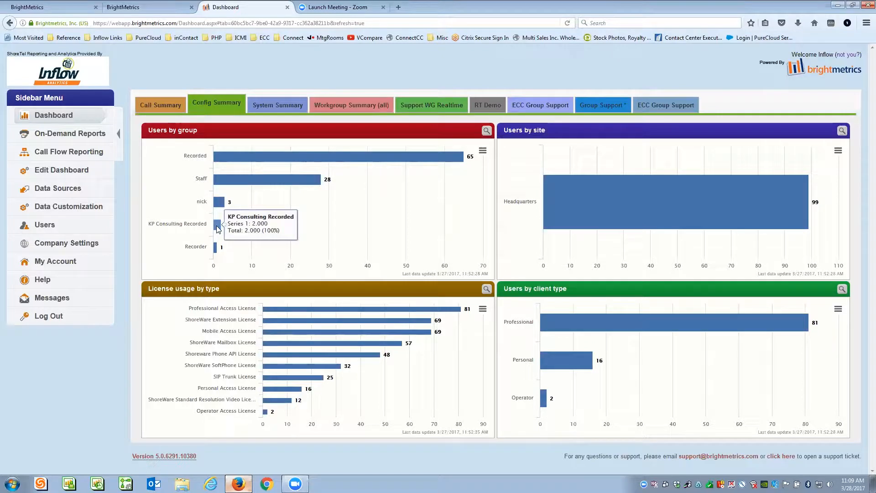
mouse_move(331, 171)
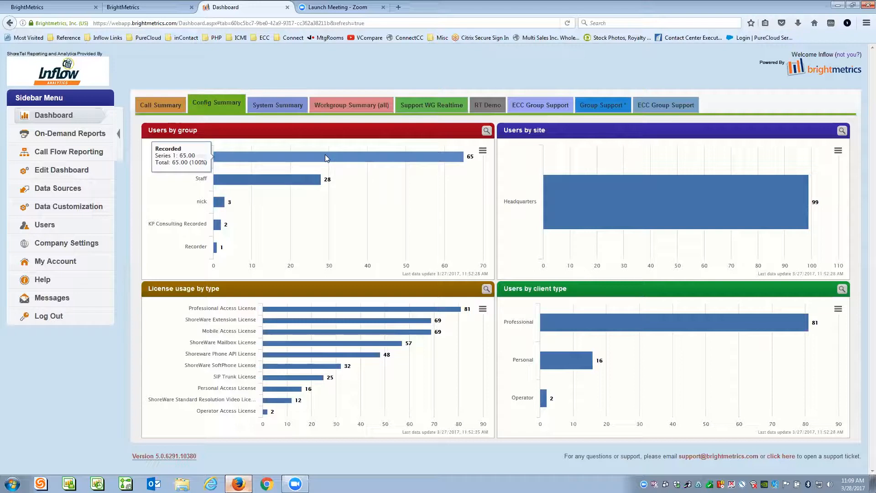
mouse_move(250, 181)
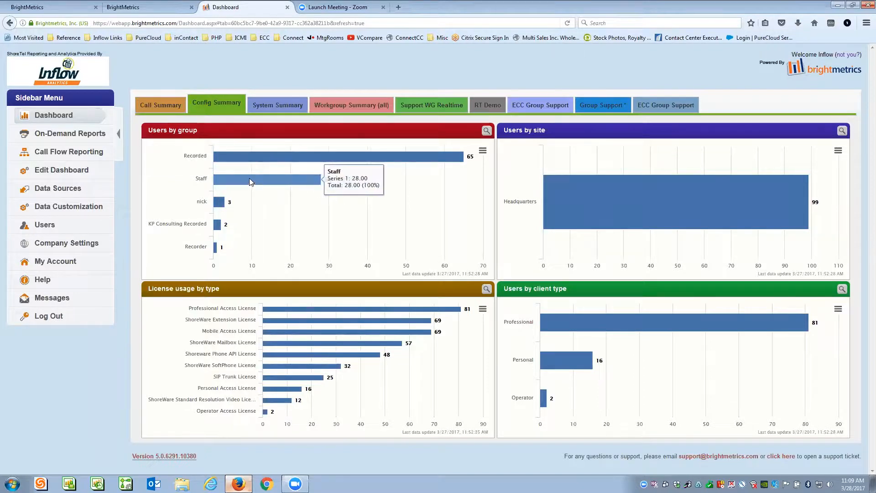
mouse_move(234, 207)
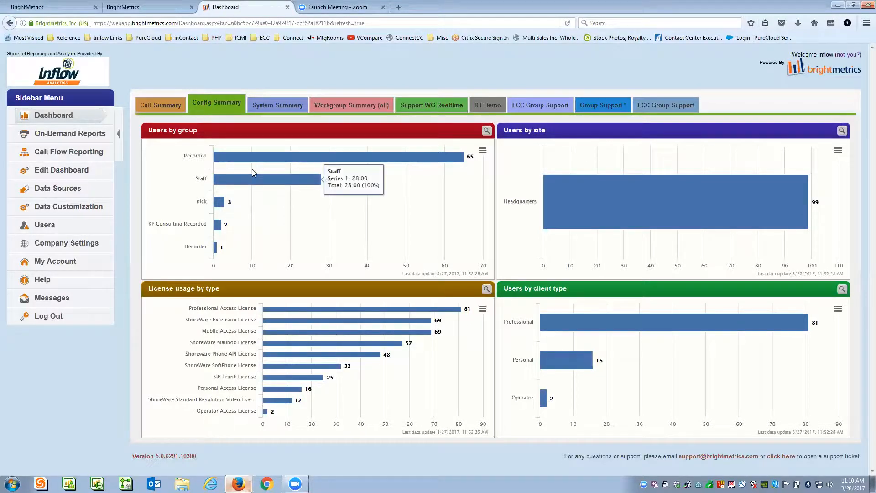
mouse_move(261, 154)
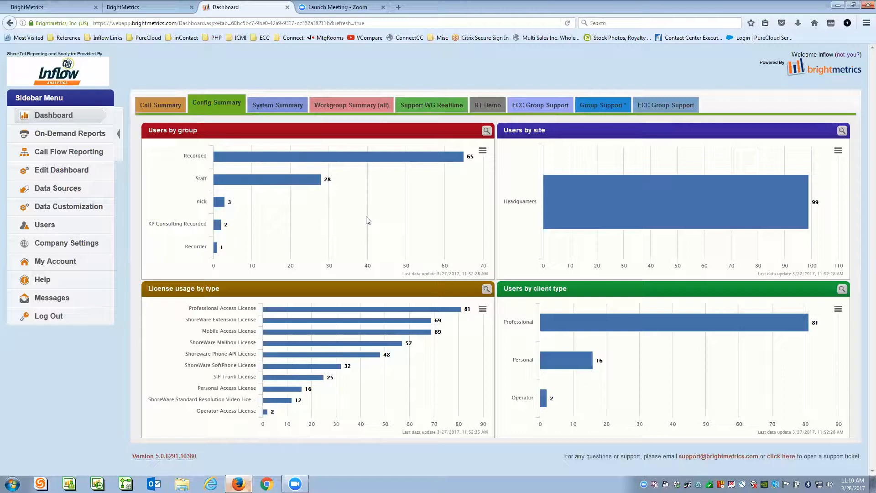
mouse_move(322, 322)
click(482, 151)
click(485, 132)
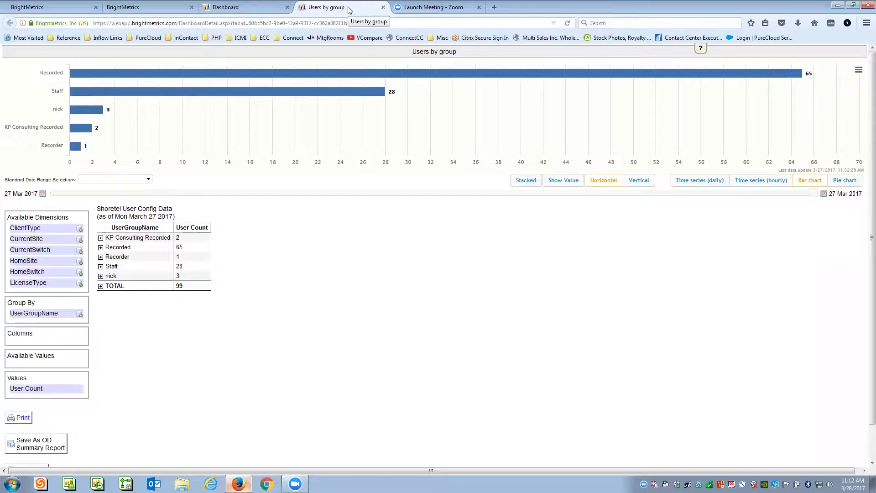
click(259, 6)
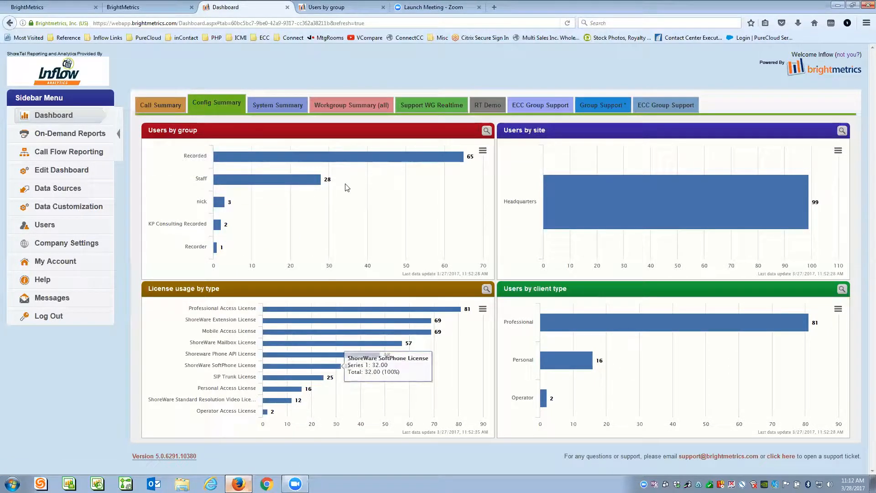
click(346, 8)
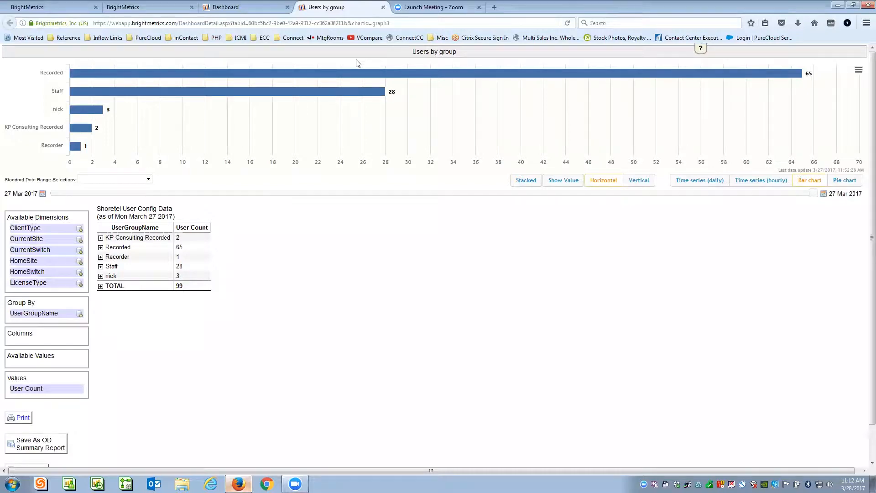
click(256, 8)
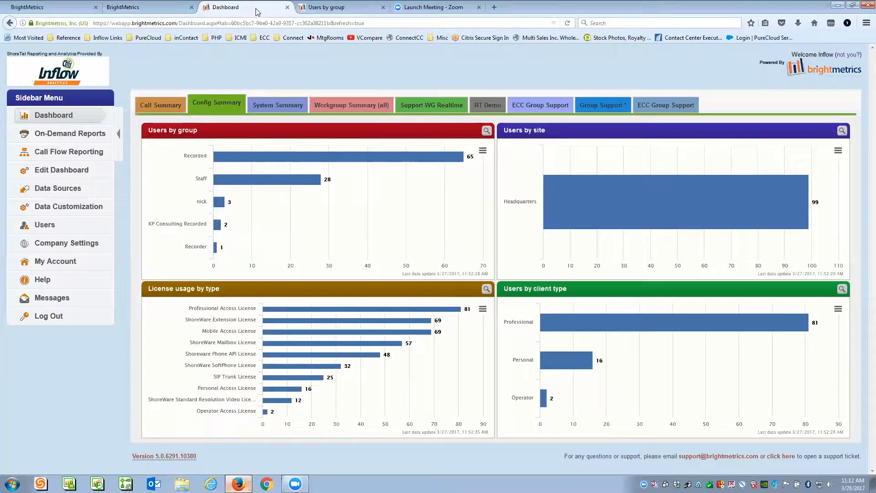
click(336, 8)
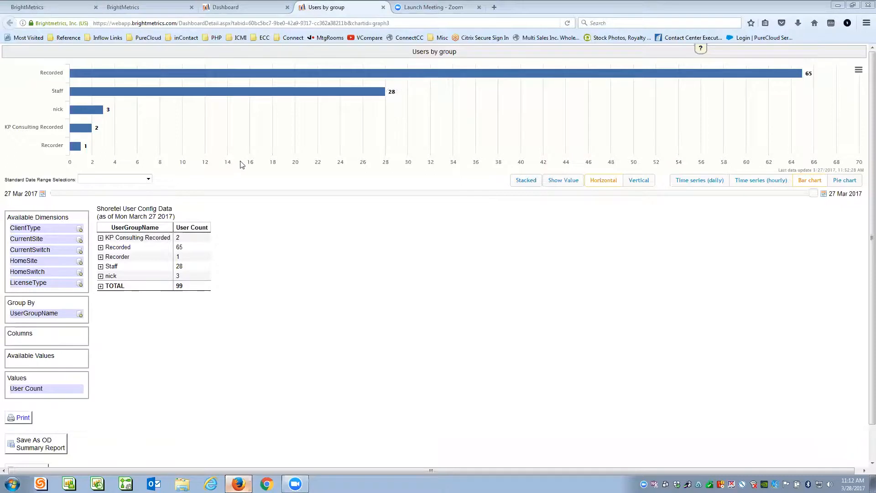
- Drop down the Standard Date Range Selections list for the Users by group detail
mouse_move(153, 71)
mouse_move(341, 86)
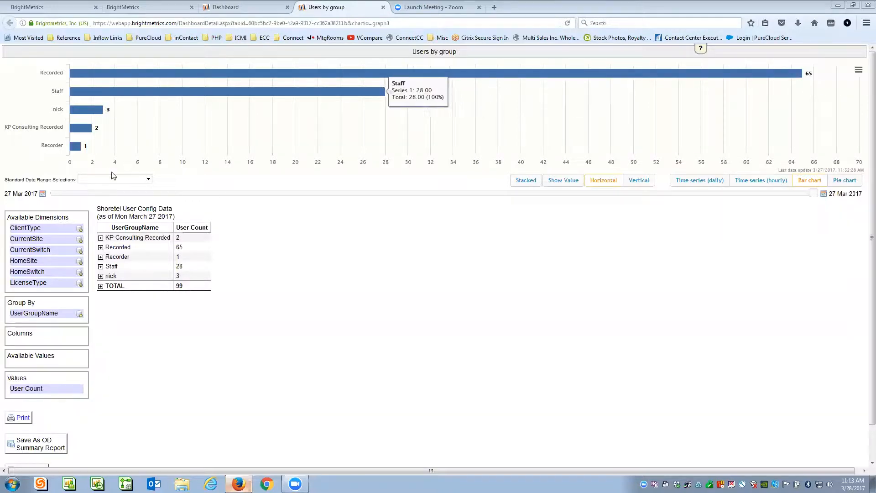
click(148, 180)
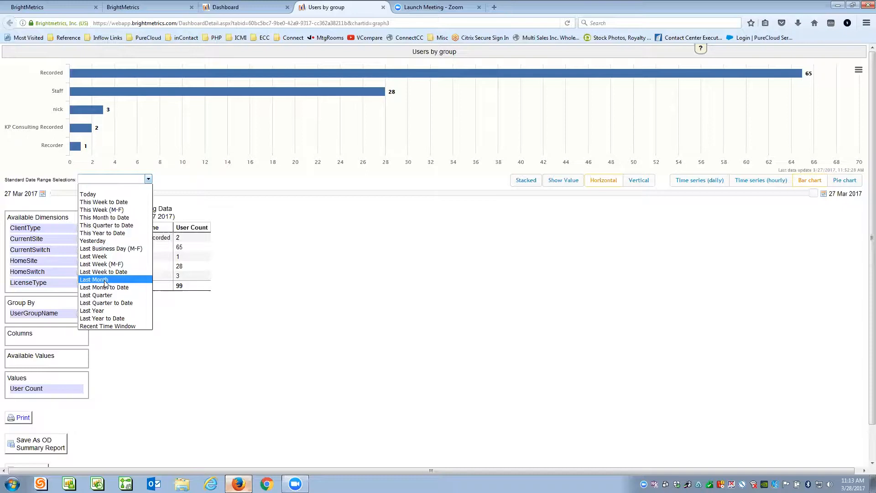
- Dismiss the date range list unchanged and display Users by group as a pie chart
click(169, 181)
click(148, 181)
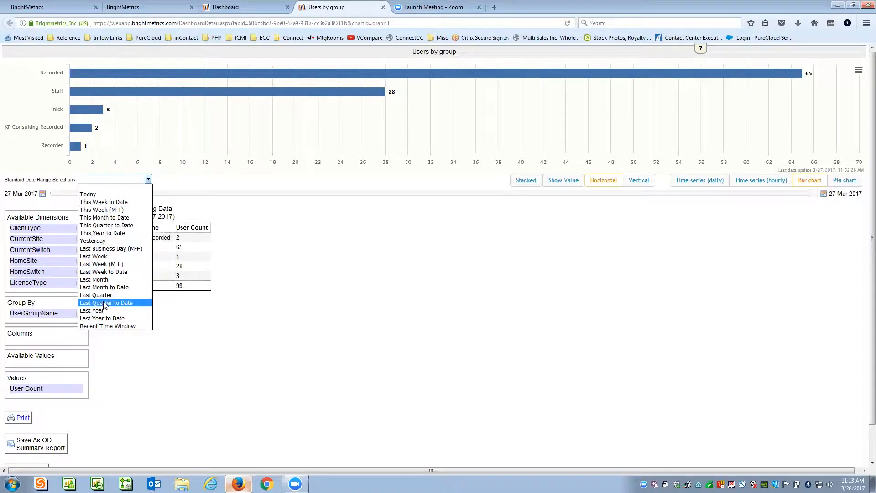
click(182, 184)
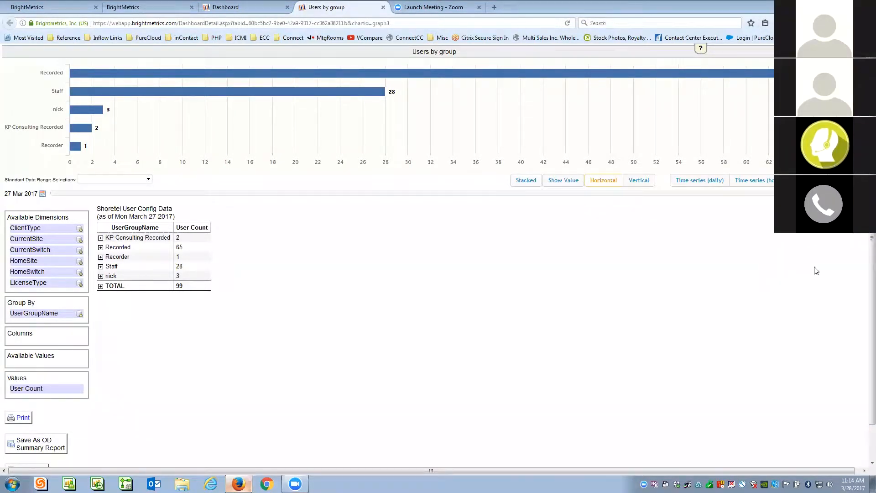
click(821, 180)
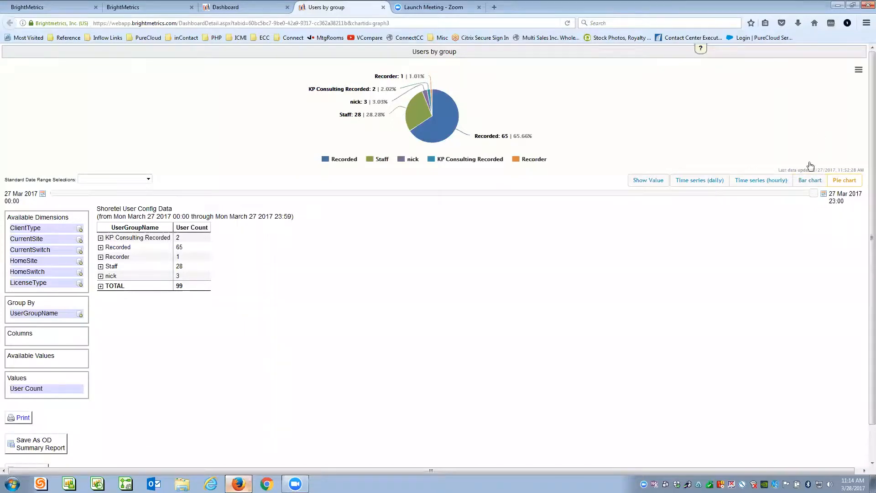
- Try the bar, hour-by-hour, day-by-day and pie chart types for Users by group
click(809, 181)
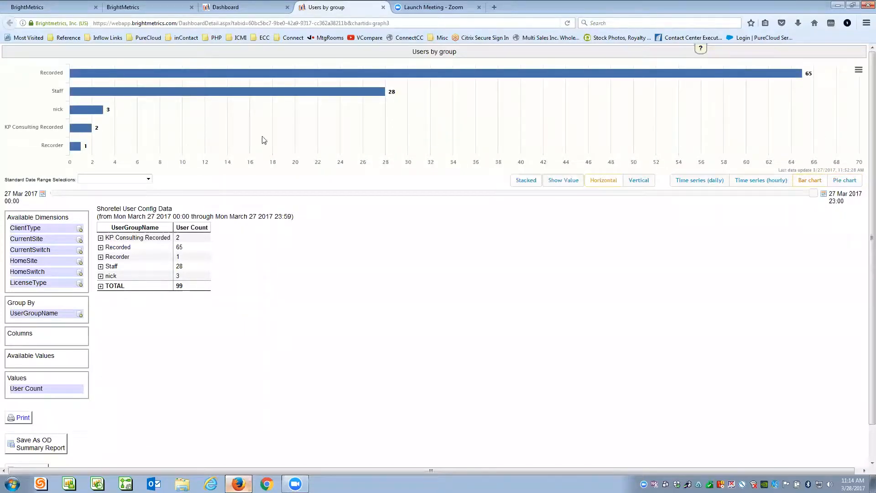
click(755, 183)
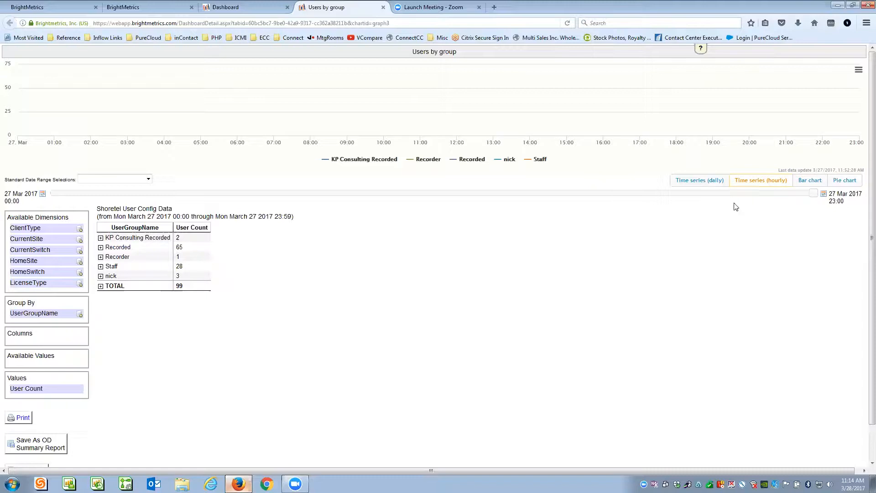
click(694, 182)
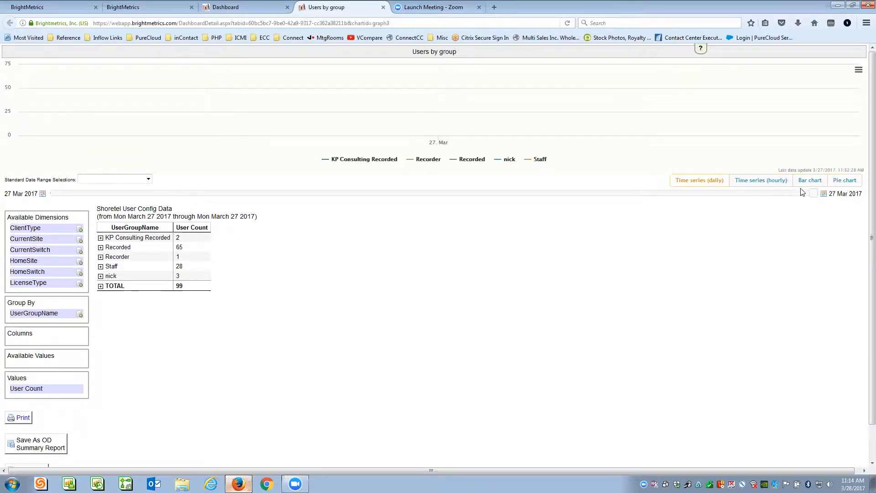
click(844, 180)
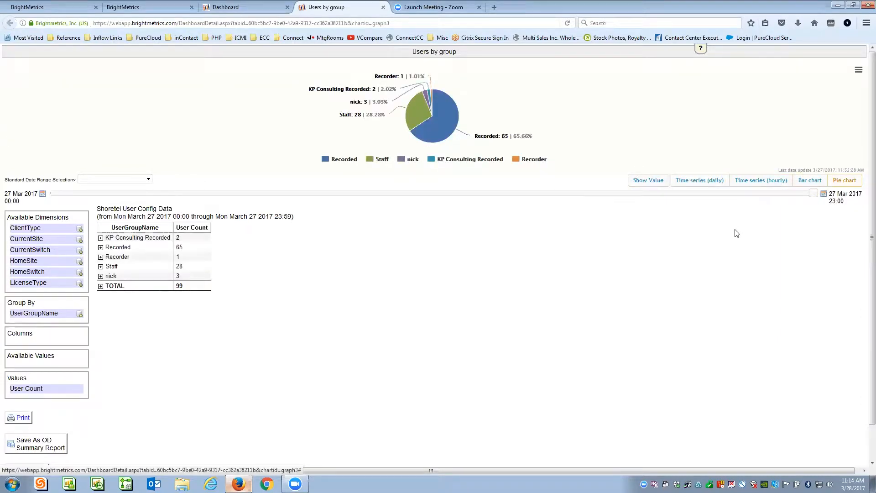
click(805, 184)
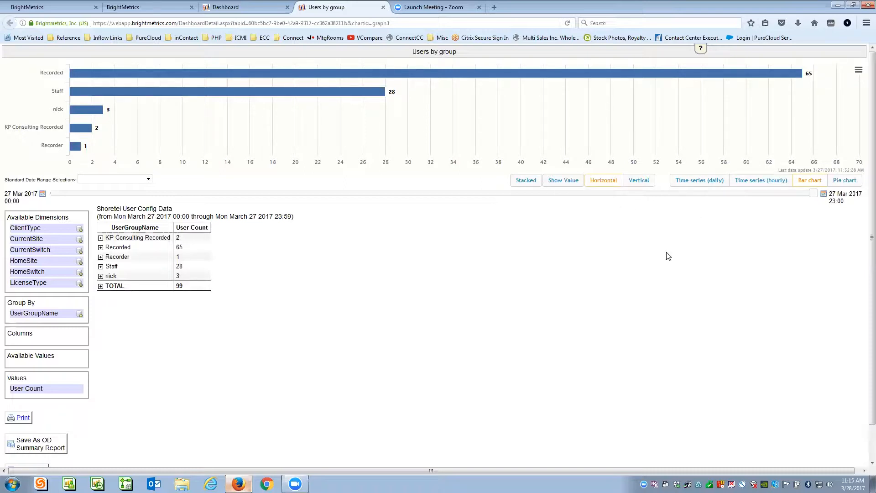
click(847, 181)
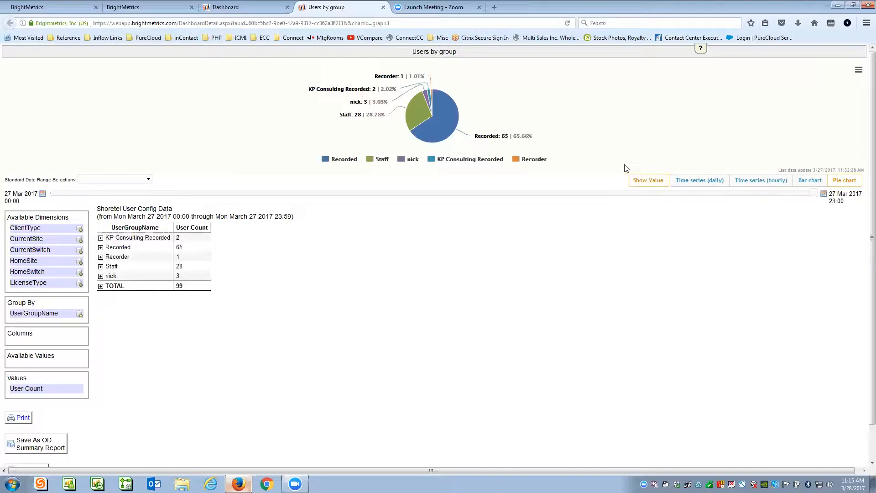
- Toggle the value labels inside the pie slices on and off
click(645, 179)
mouse_move(446, 119)
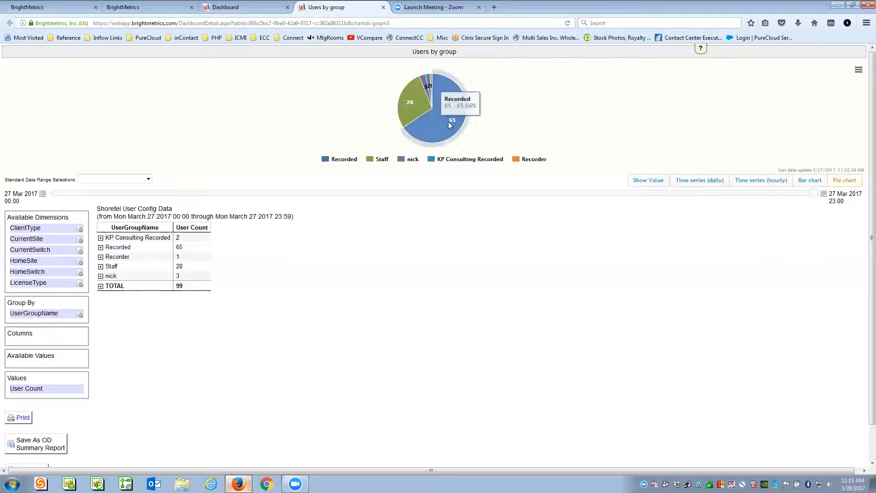
mouse_move(408, 108)
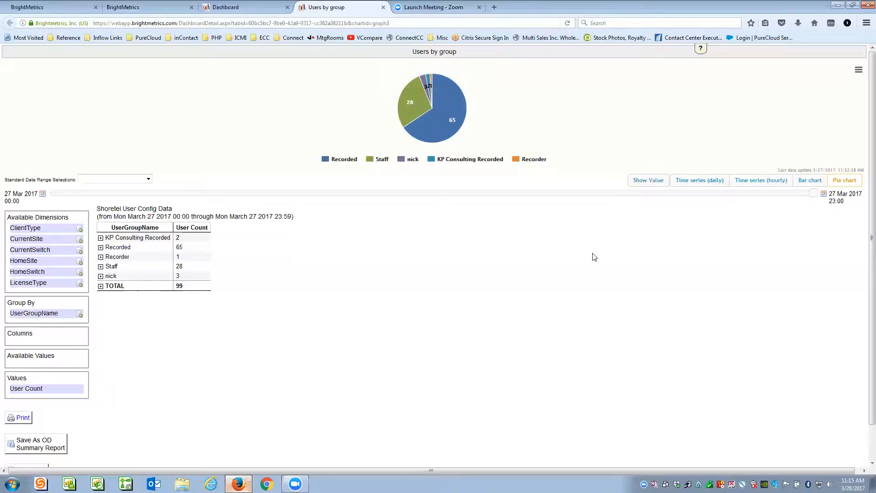
click(655, 182)
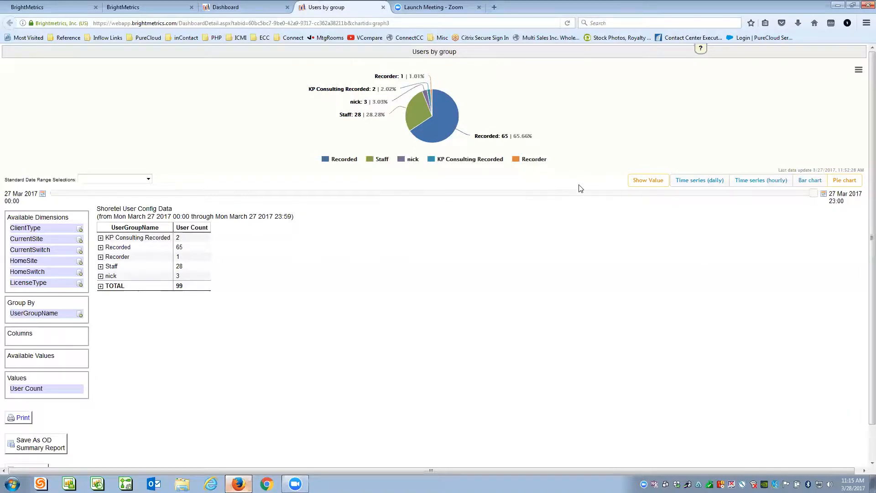
- Return to a horizontal bar chart, trying vertical columns and stacking before reverting
click(809, 181)
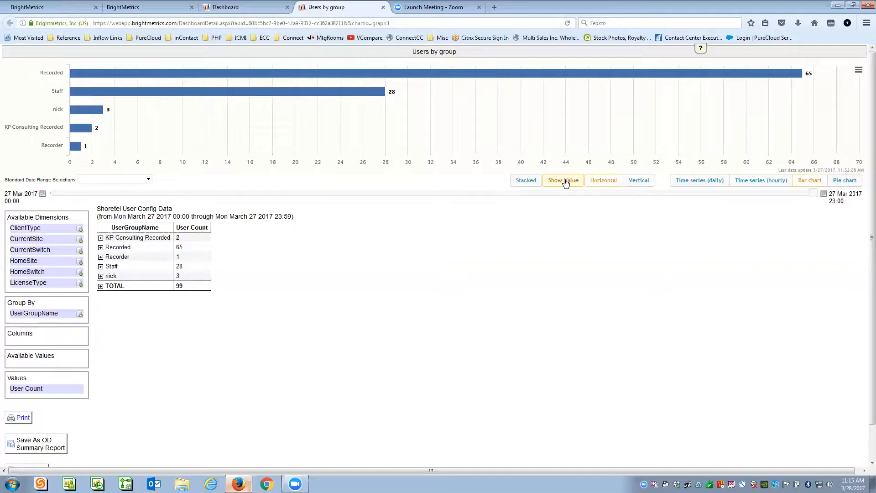
click(638, 182)
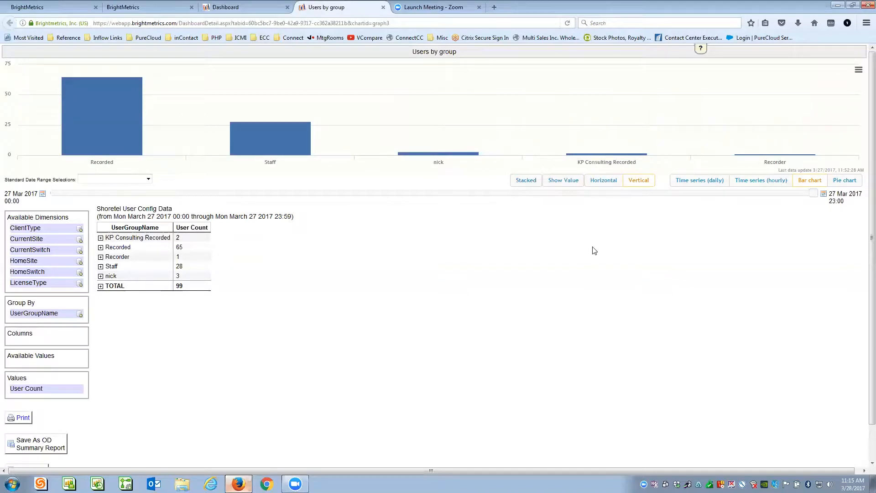
click(598, 181)
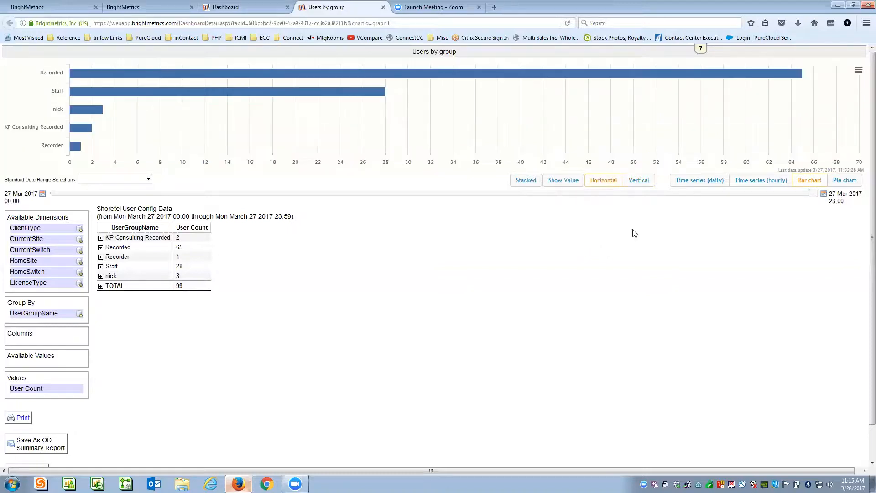
click(523, 182)
click(526, 182)
- Glance at the dashboard overview and come back to the Users by group detail
mouse_move(424, 75)
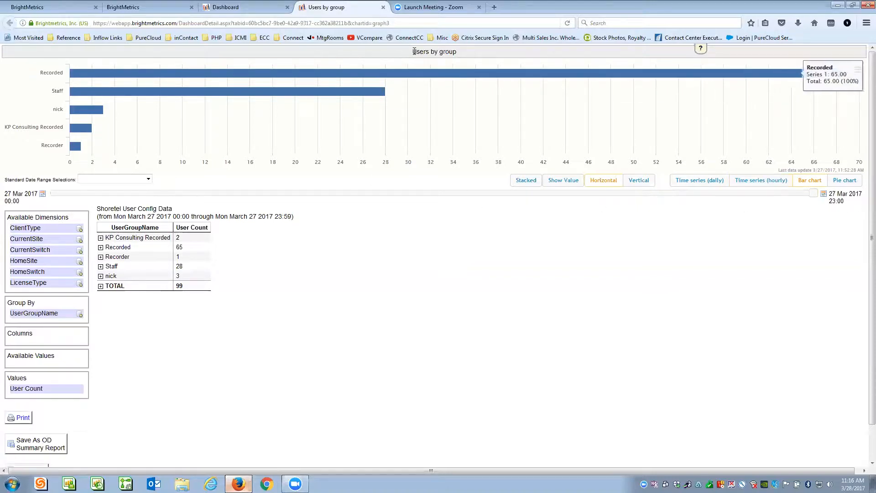
click(253, 7)
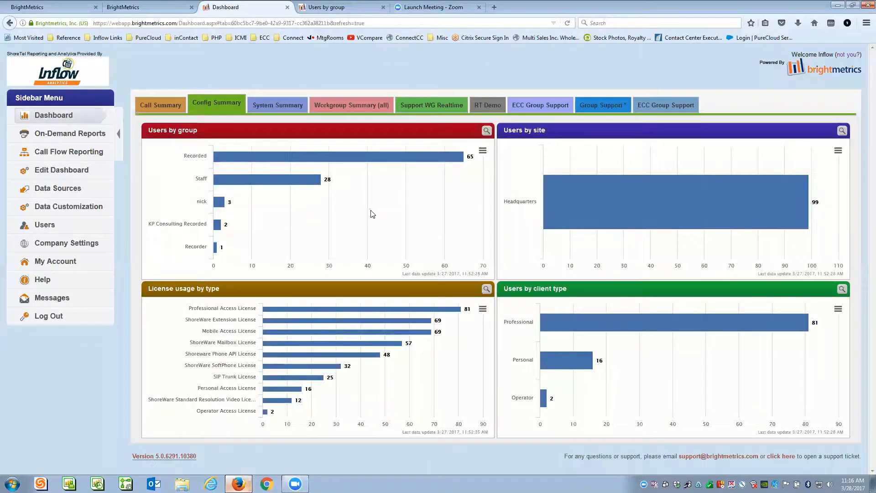
click(219, 156)
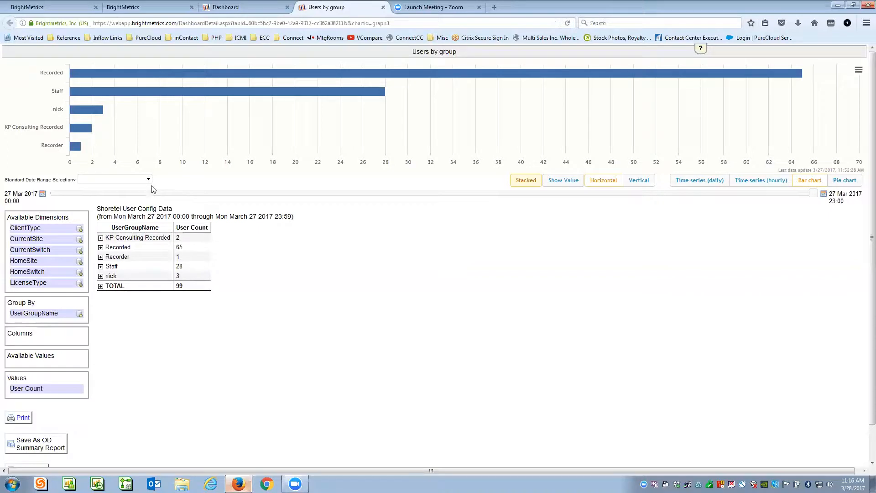
- Widen the report's date range, narrow it back to 27 March, and glance at the dashboard
drag(815, 194, 351, 197)
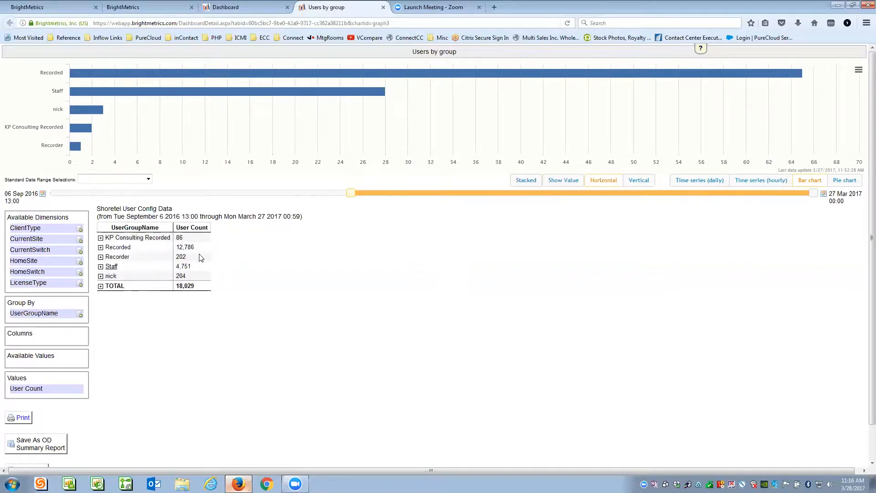
drag(354, 197, 815, 195)
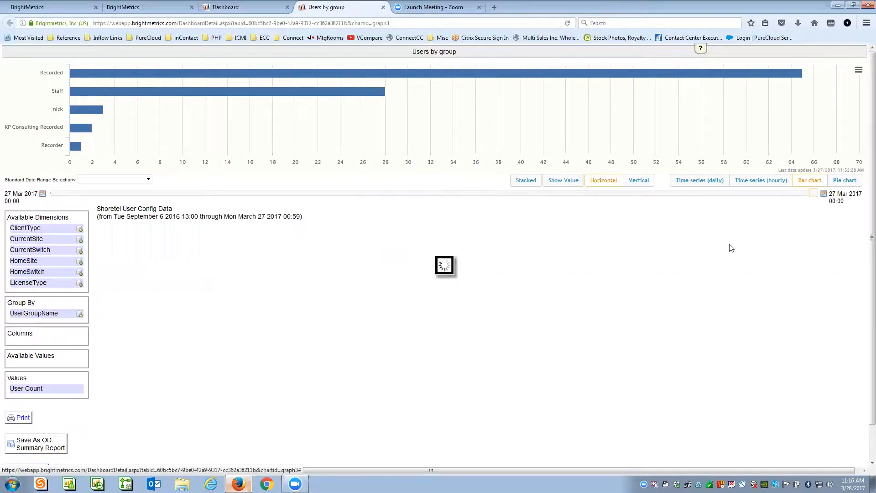
click(252, 8)
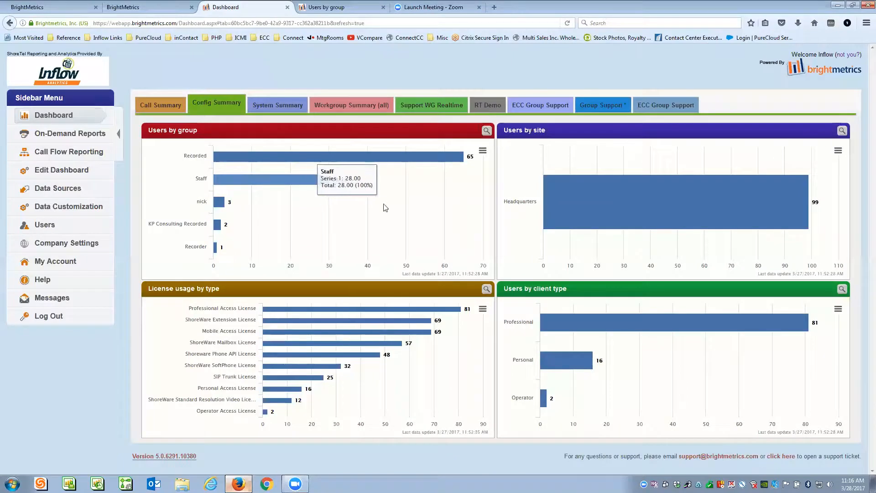
click(342, 7)
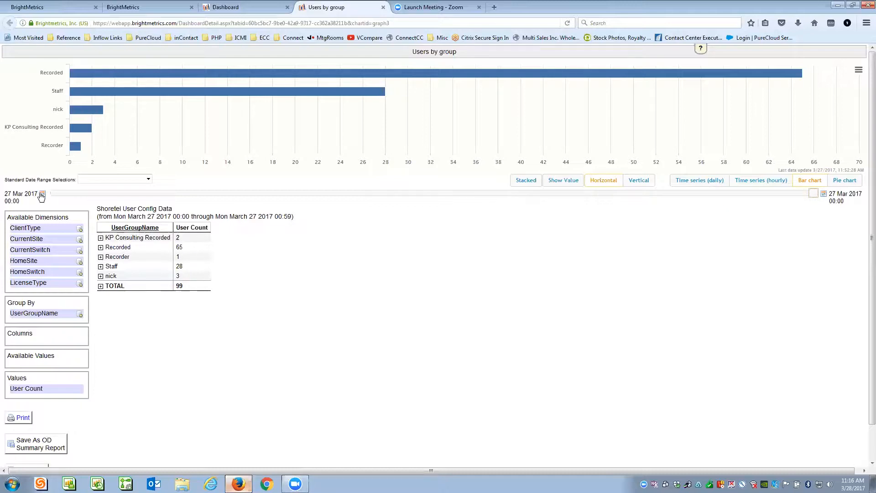
- Try start dates of September 2016, 18 January and 20 February 2017, then reset to 27 March
click(815, 196)
drag(815, 196, 660, 197)
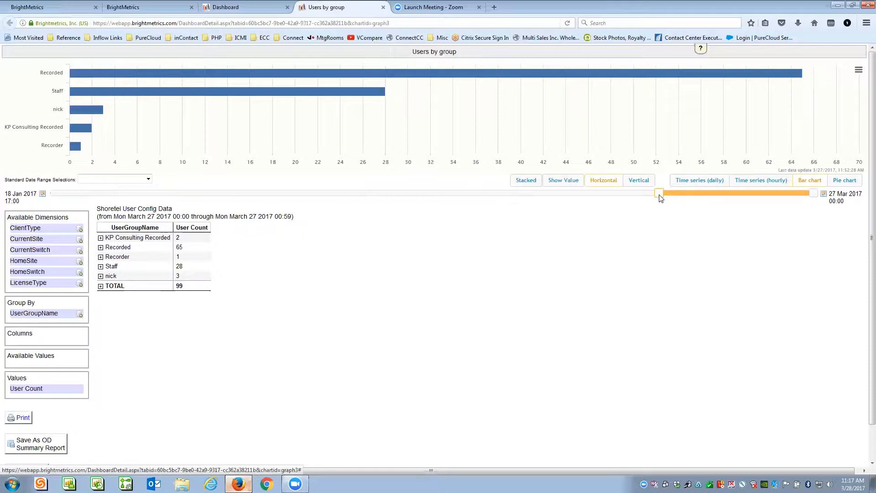
drag(660, 197, 660, 197)
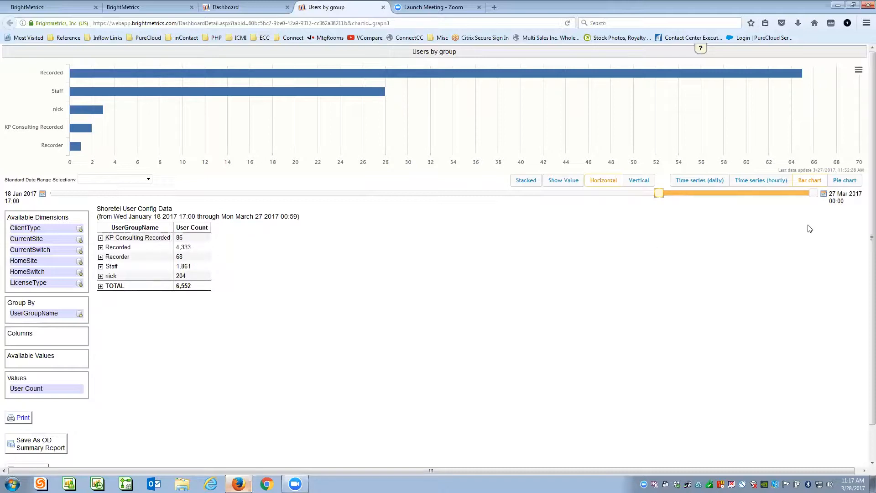
drag(656, 199, 734, 198)
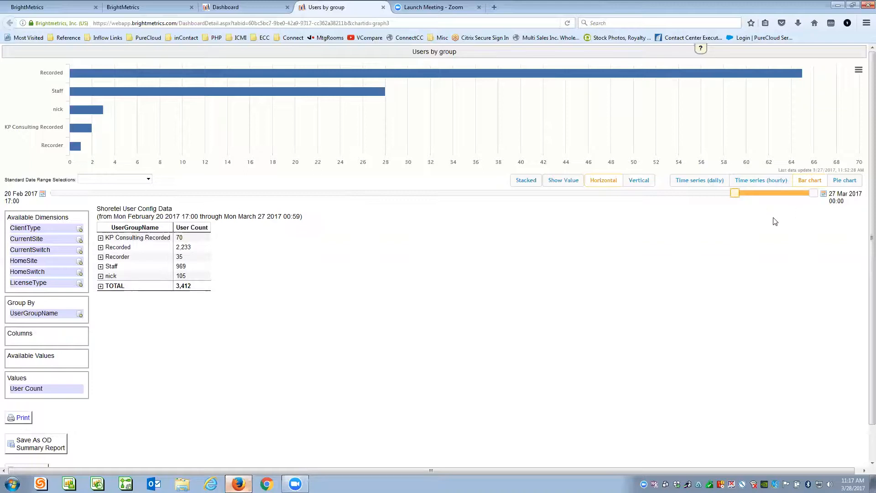
drag(734, 193, 817, 197)
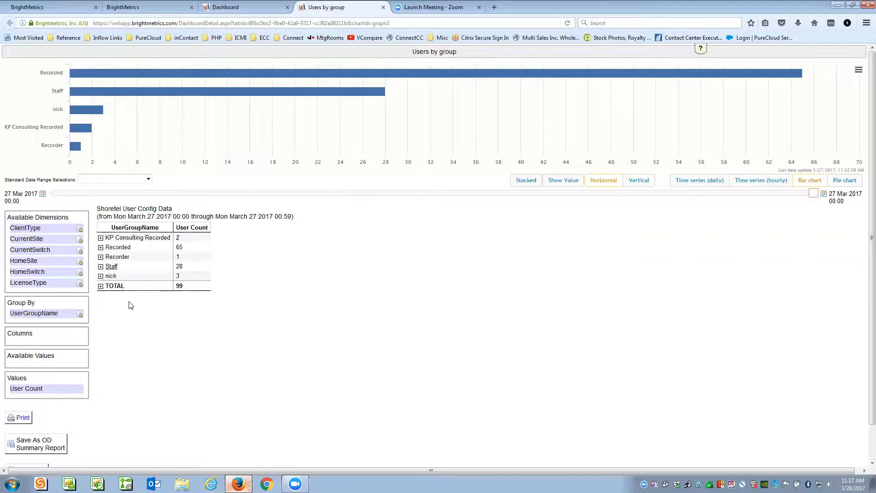
mouse_move(220, 74)
- Open the KP Consulting Recorded detail records in a PrintPreview tab
click(136, 238)
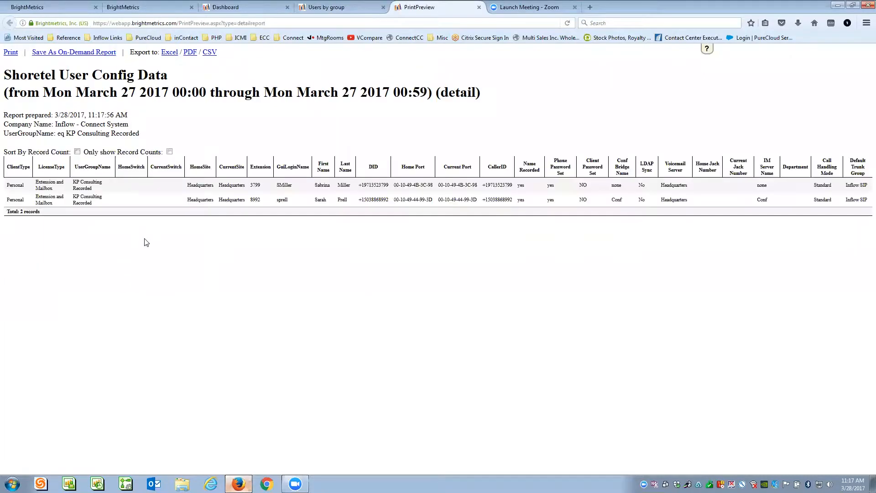
click(350, 8)
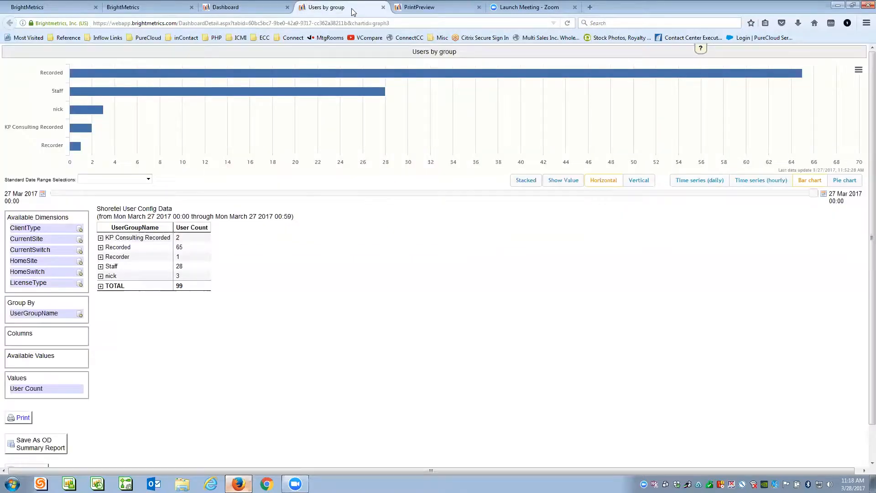
click(254, 10)
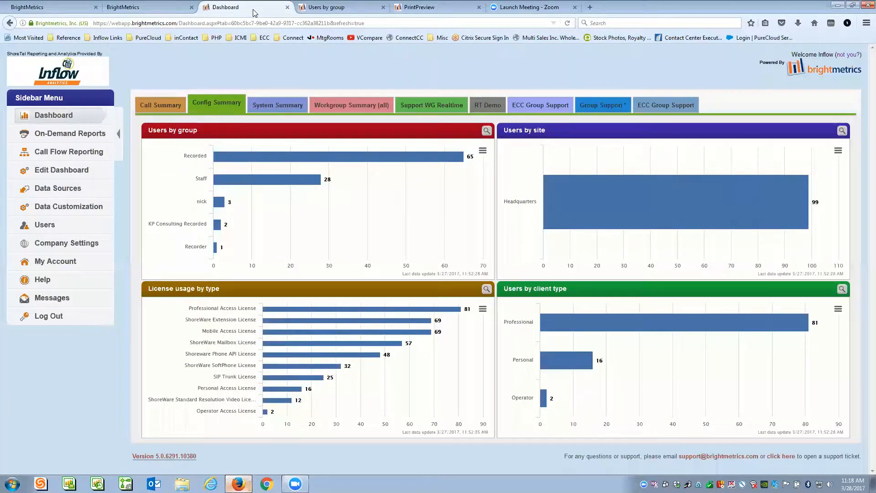
click(341, 9)
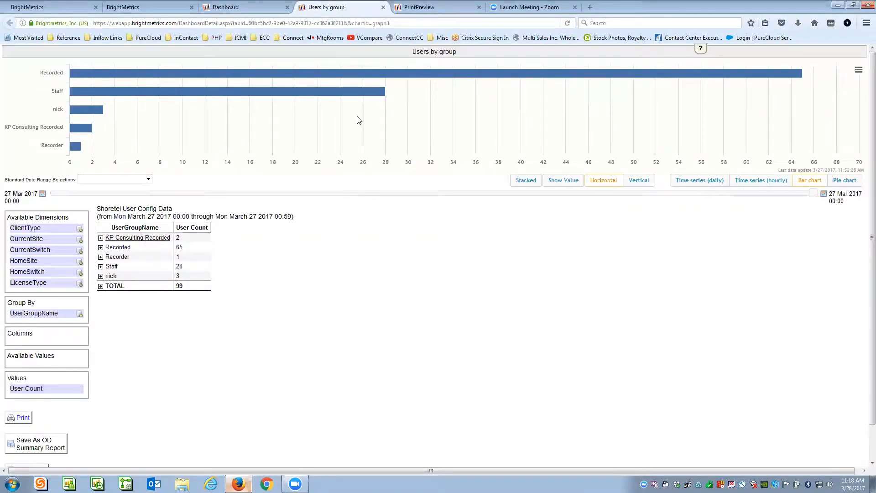
click(440, 7)
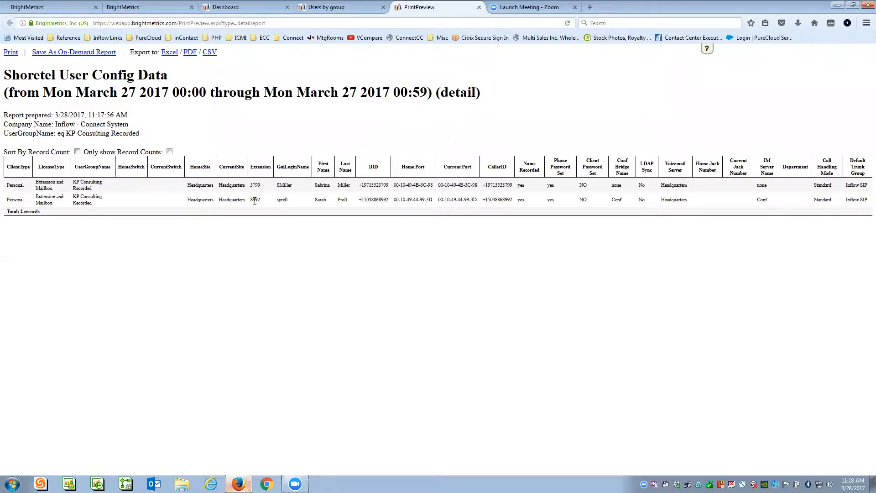
- Sort the detail records by Extension, reverse the order, and return to Users by group
click(261, 167)
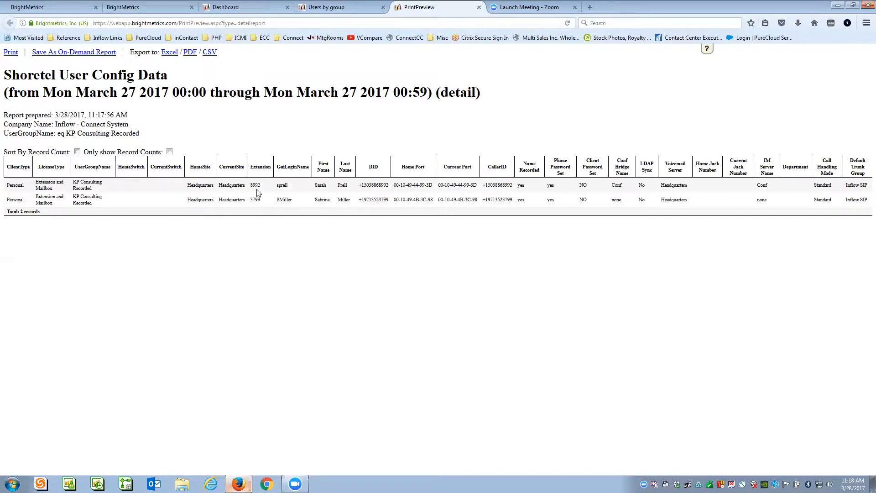
click(261, 168)
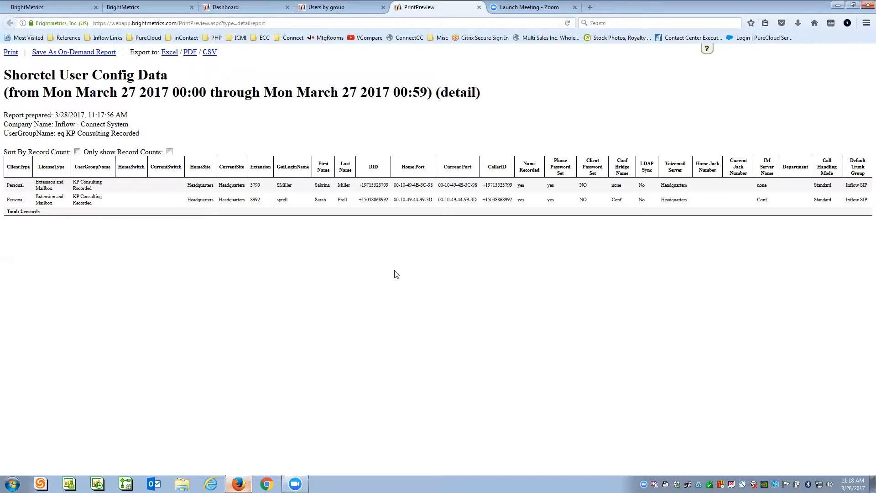
click(333, 7)
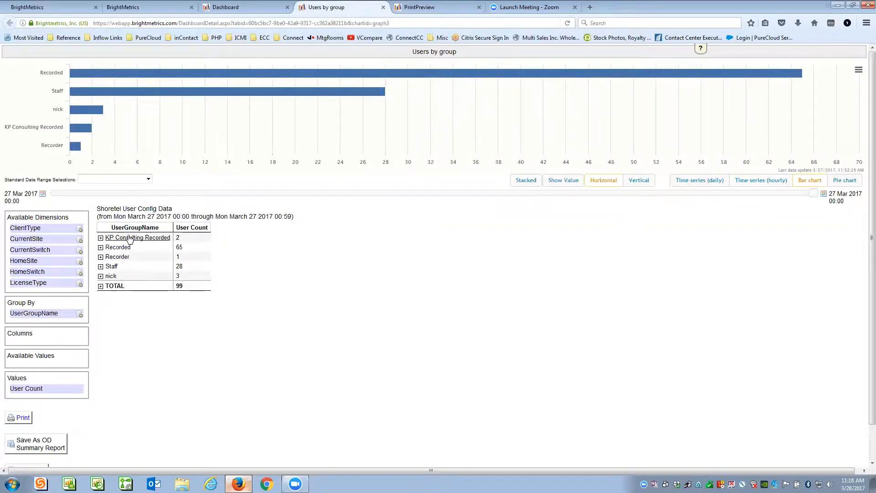
- Revisit the KP Consulting Recorded report, then open the nick group's detail records
click(427, 9)
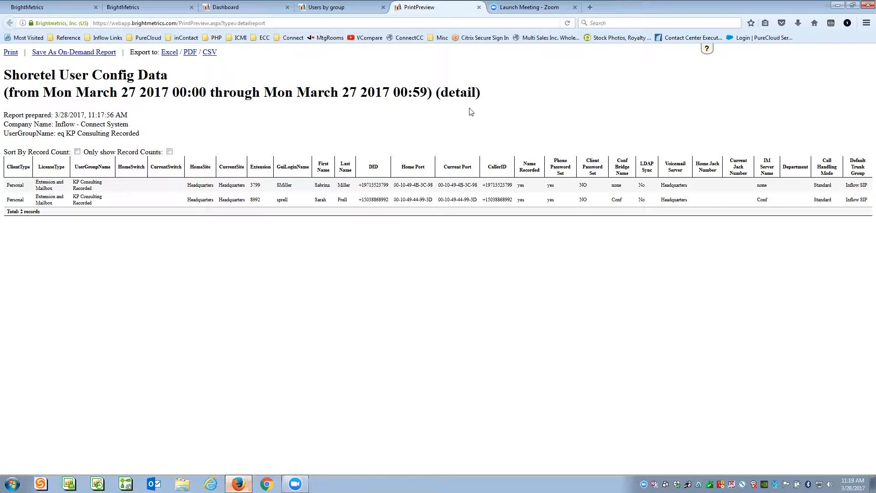
click(253, 7)
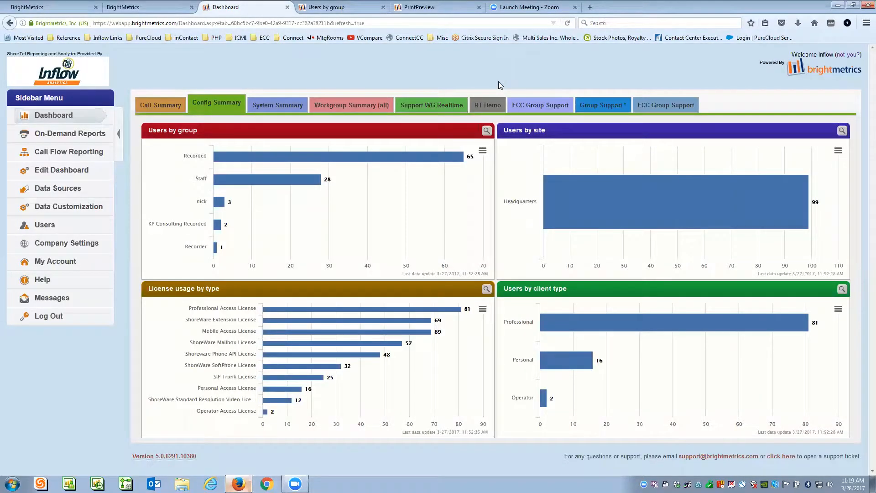
click(486, 132)
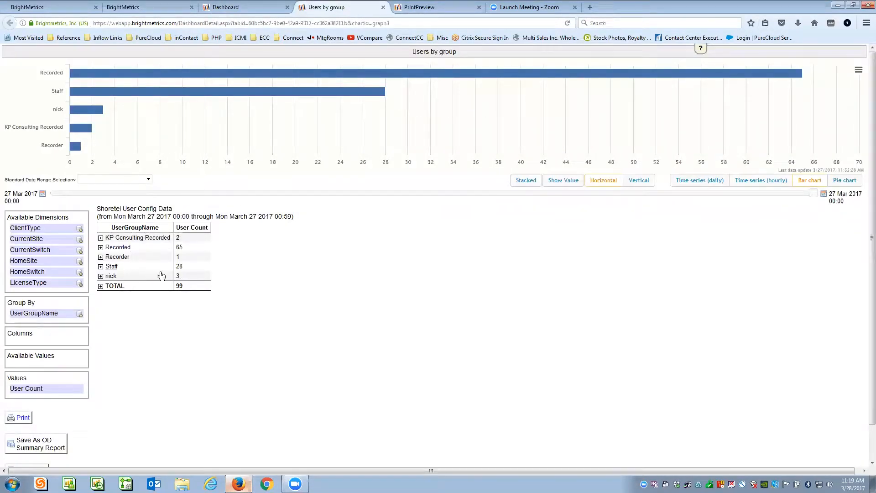
click(121, 275)
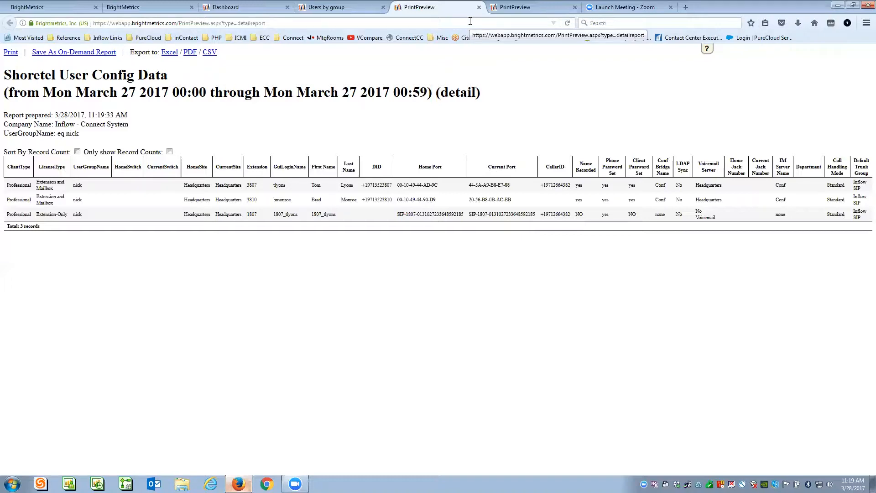
- Close the PrintPreview and Users by group tabs, returning to the dashboard
click(249, 10)
click(329, 7)
click(431, 7)
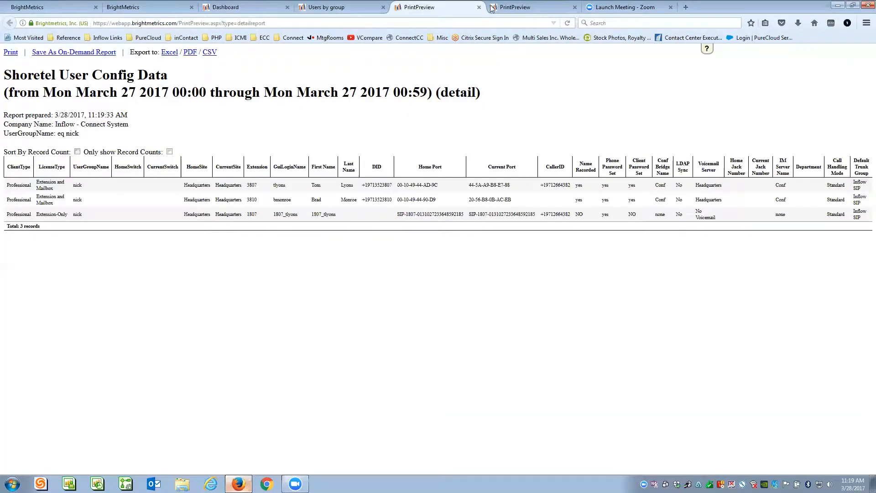
click(515, 8)
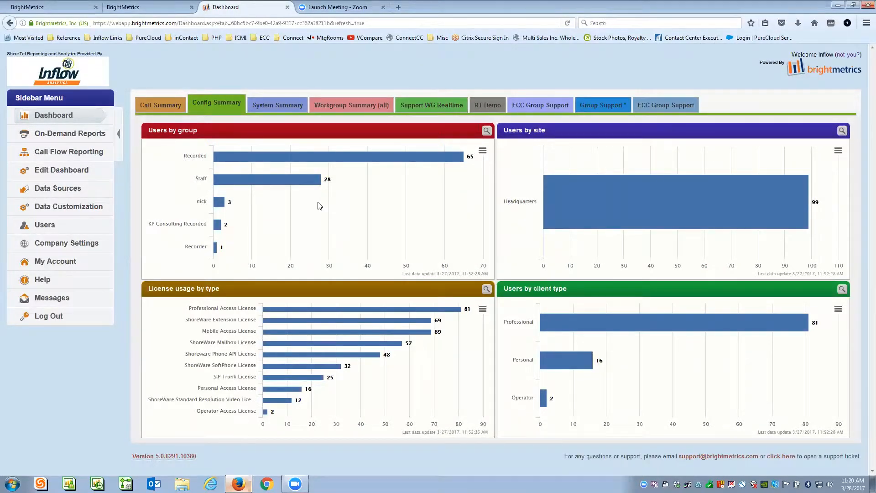
- Put Config Summary into edit mode and open the Users by group panel's action menu
click(48, 171)
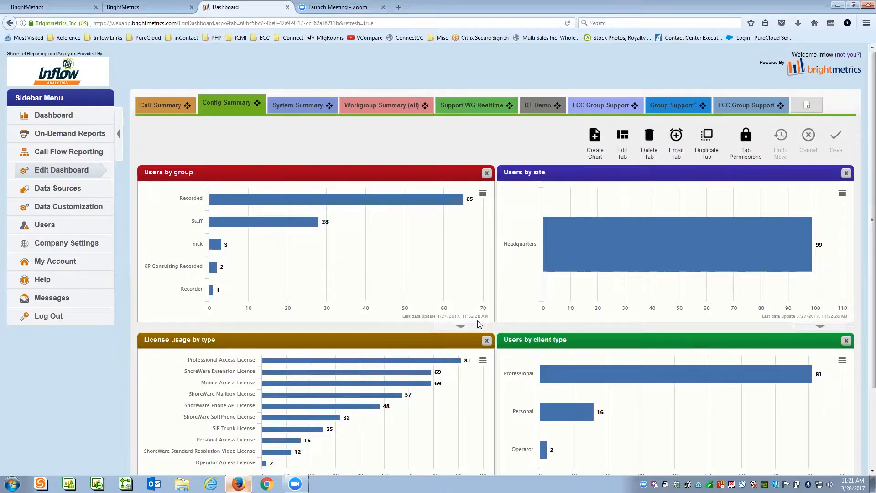
click(460, 327)
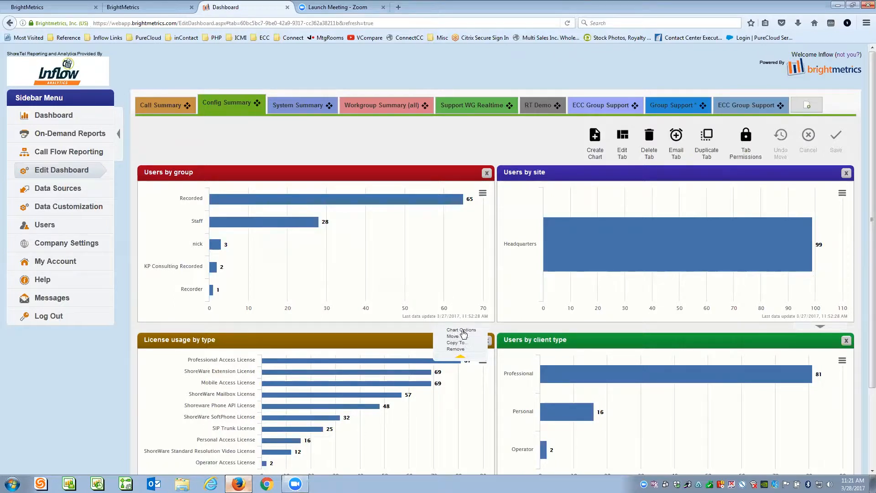
click(463, 330)
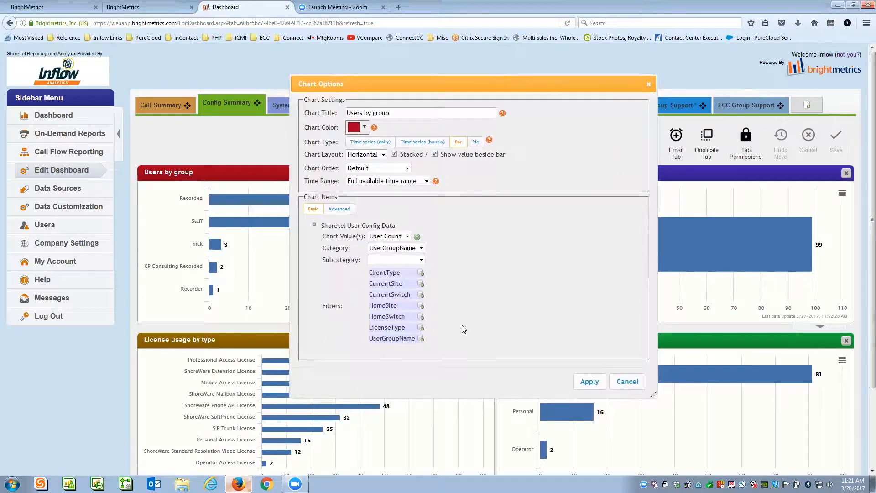
triple_click(394, 114)
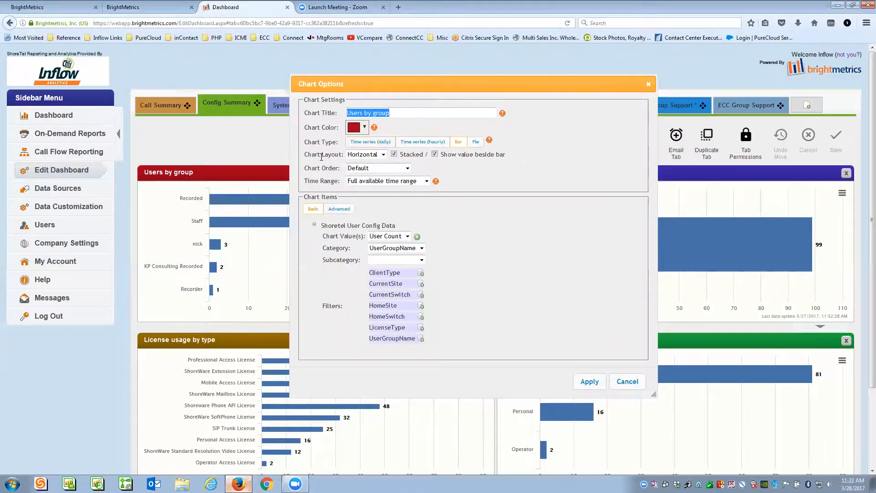
click(383, 155)
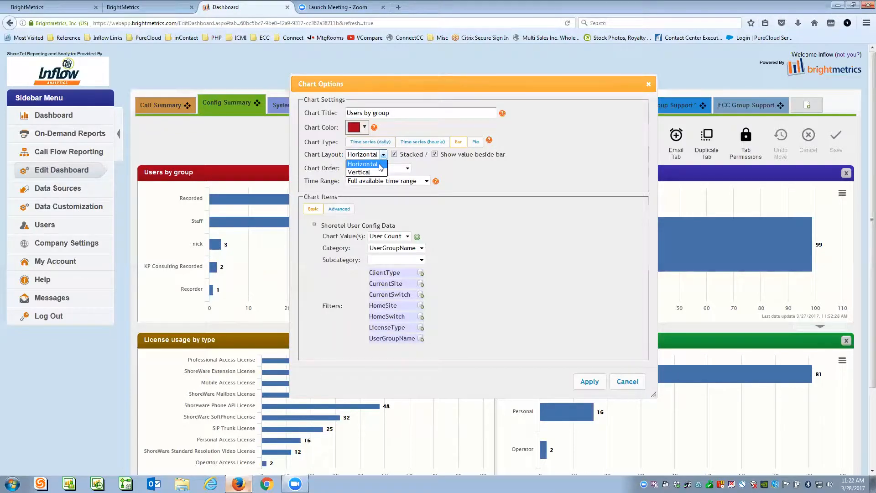
click(486, 170)
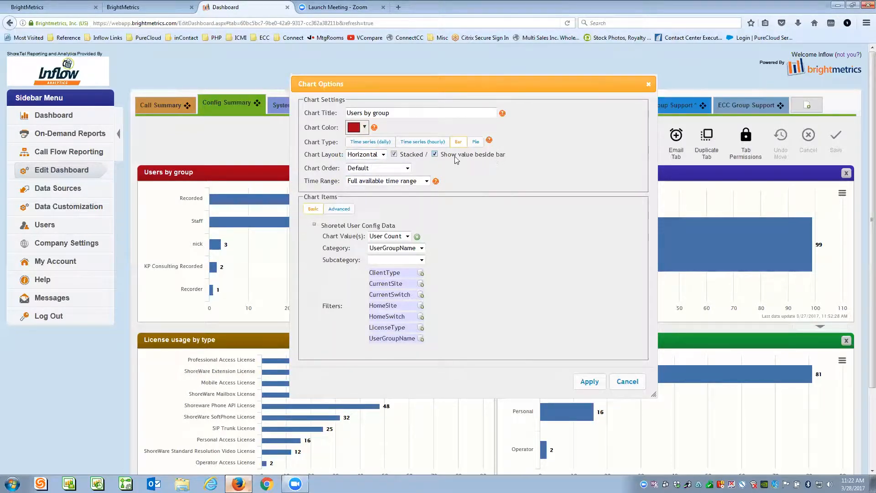
click(407, 168)
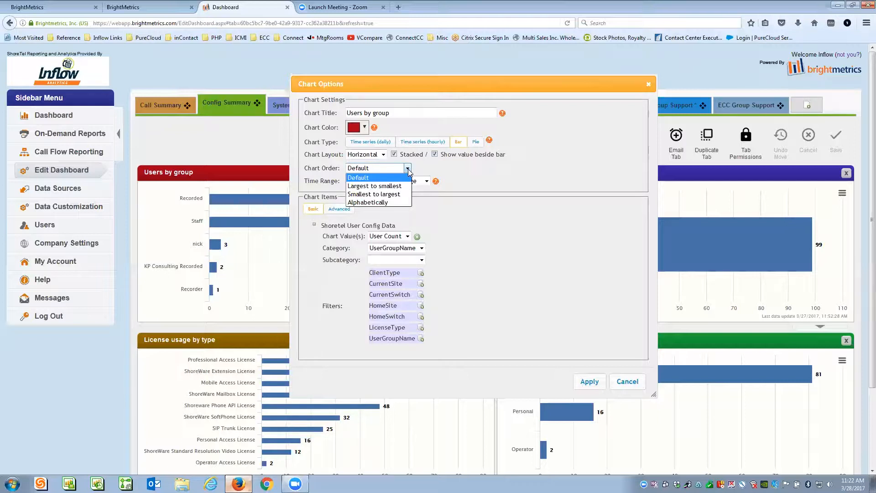
click(496, 167)
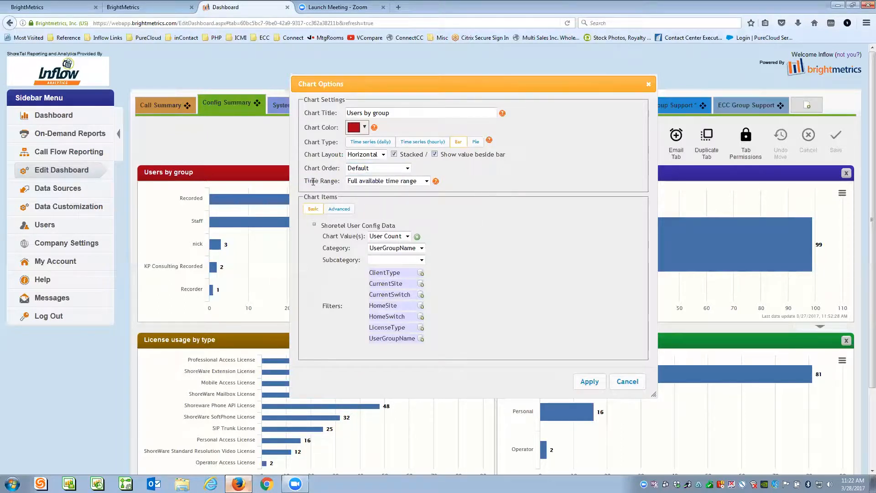
click(427, 182)
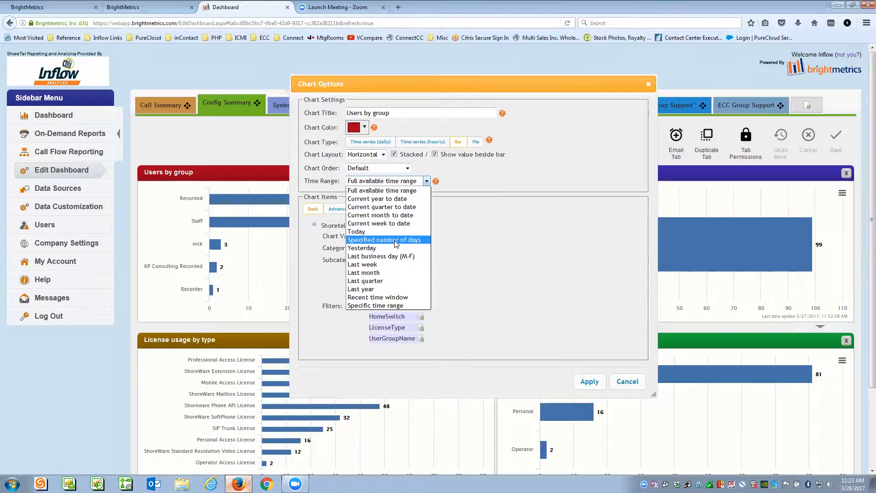
click(542, 172)
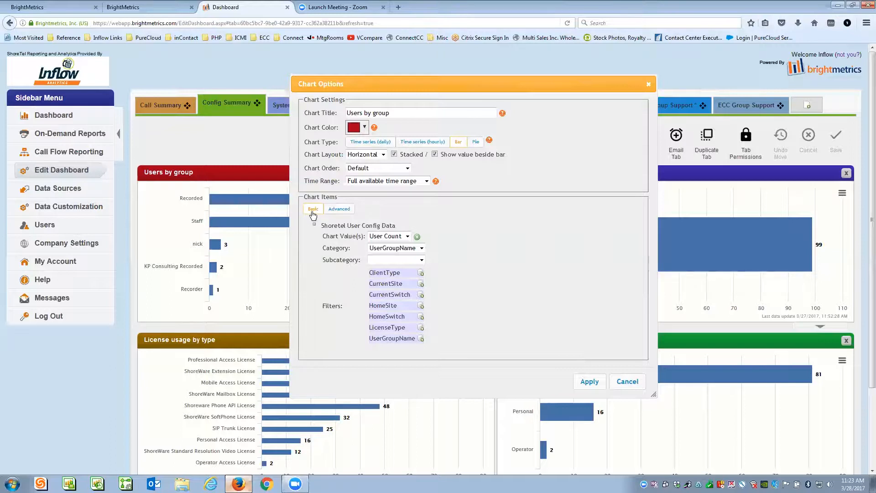
click(407, 236)
click(417, 236)
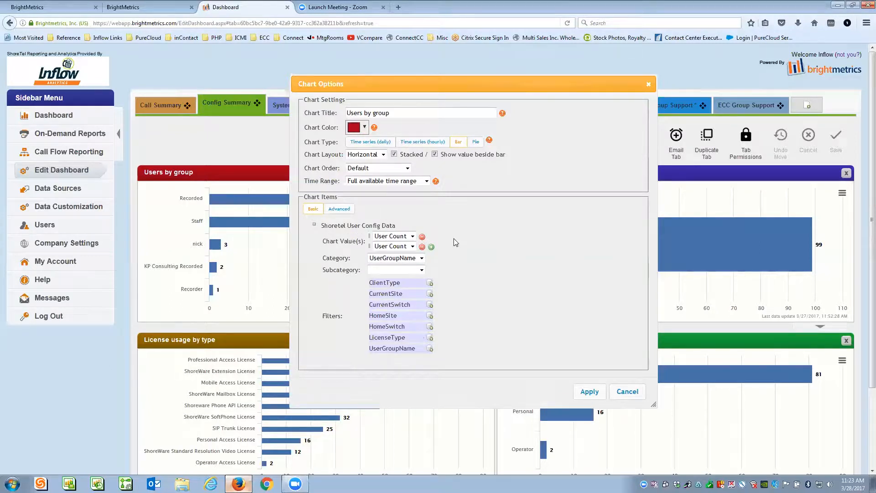
click(413, 246)
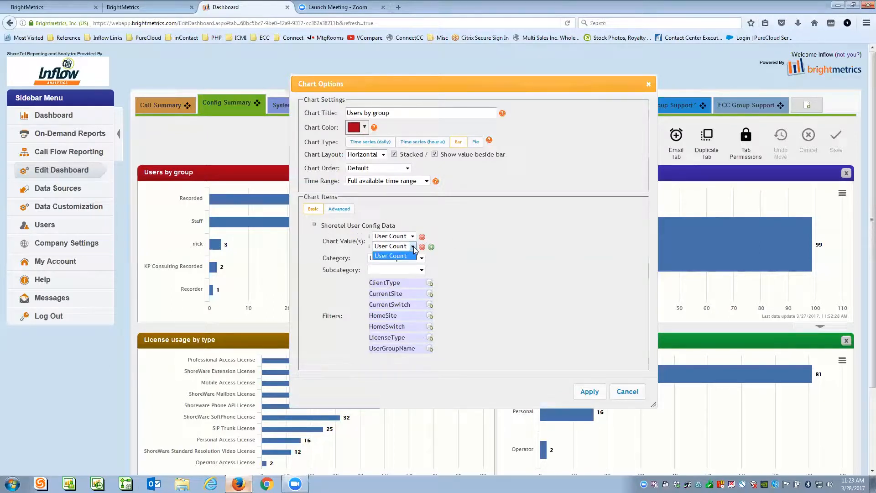
click(460, 240)
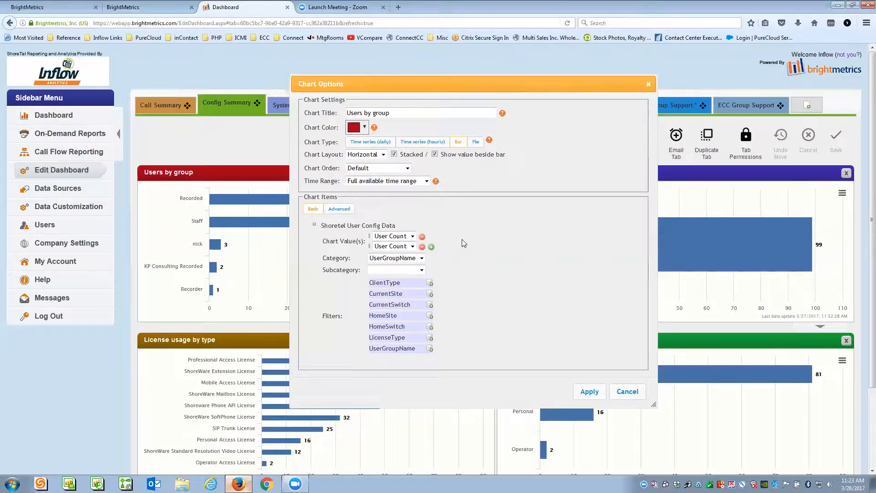
click(421, 246)
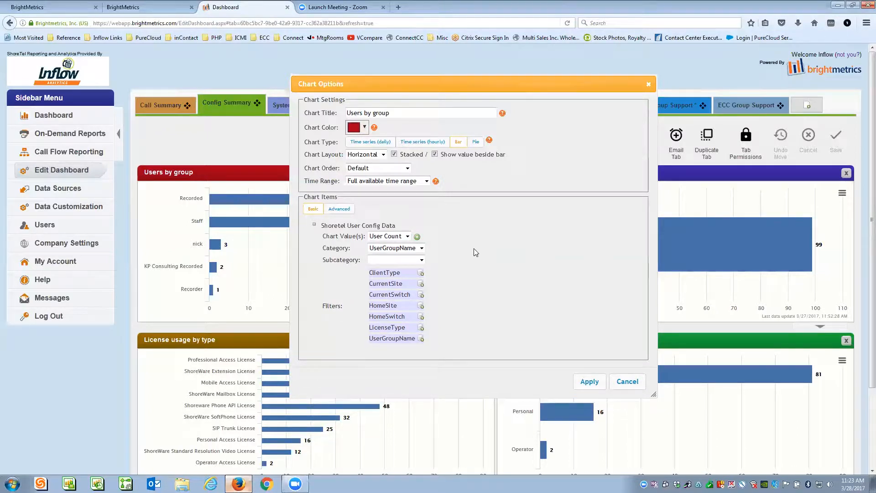
click(422, 249)
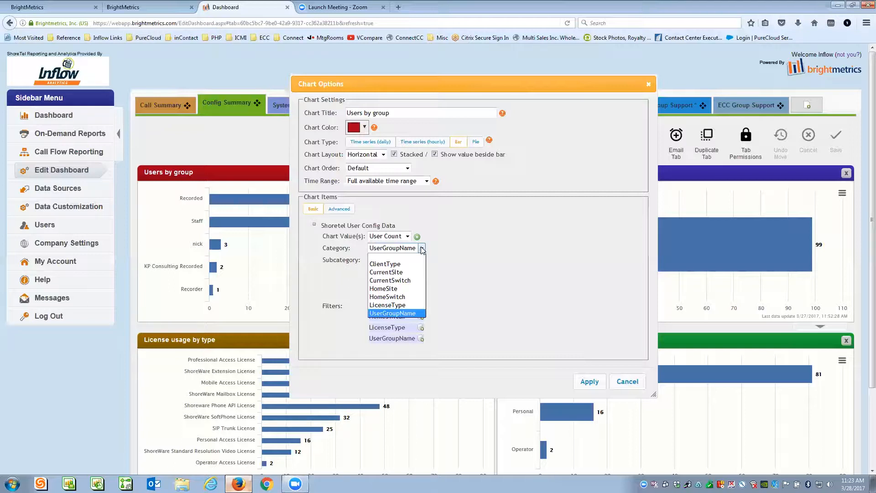
click(454, 235)
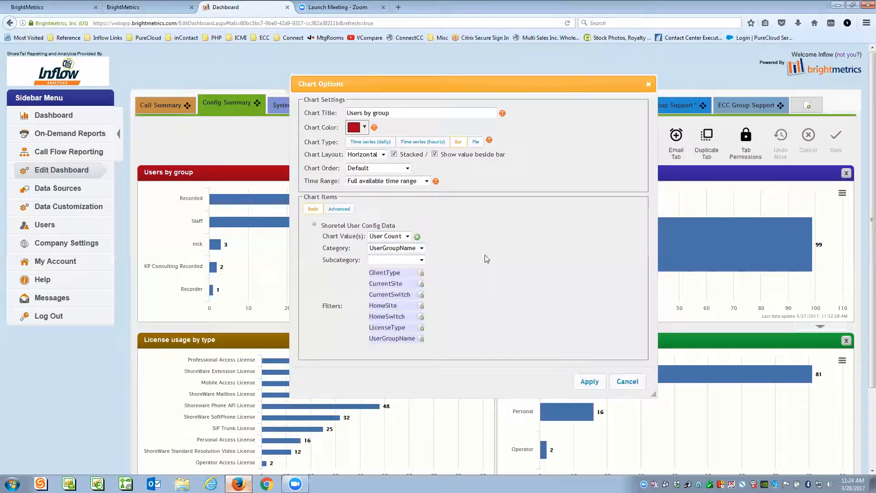
click(421, 260)
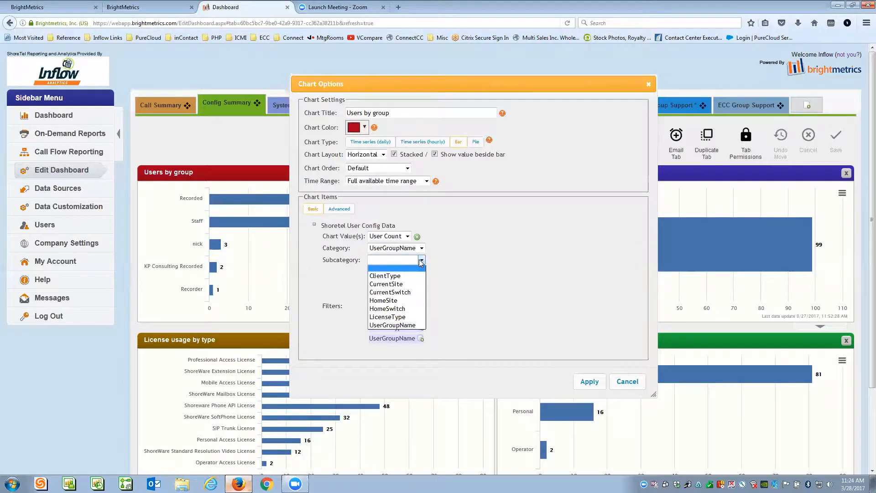
click(479, 235)
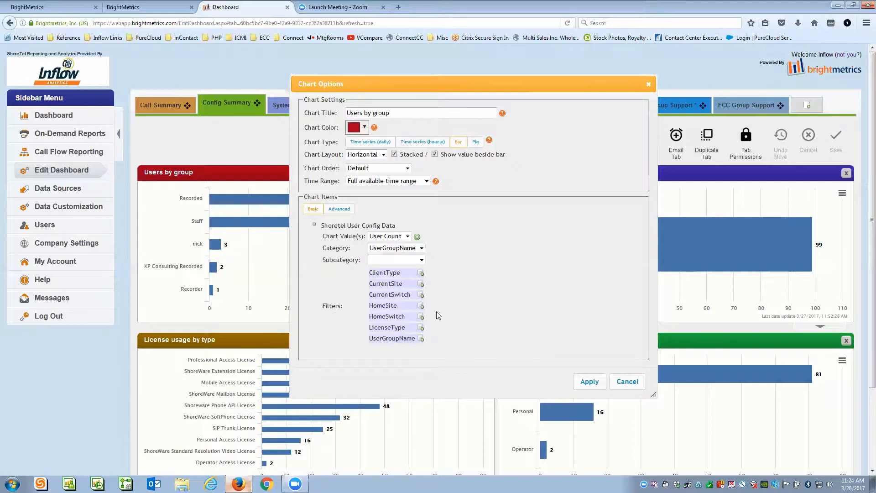
- Try the Operator option in the ClientType filter, then cancel it unchanged
click(421, 274)
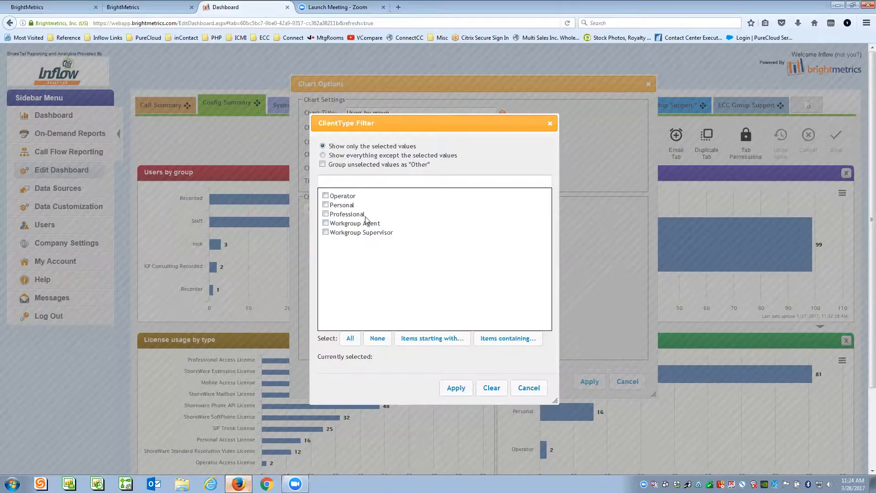
click(325, 196)
click(325, 196)
click(525, 387)
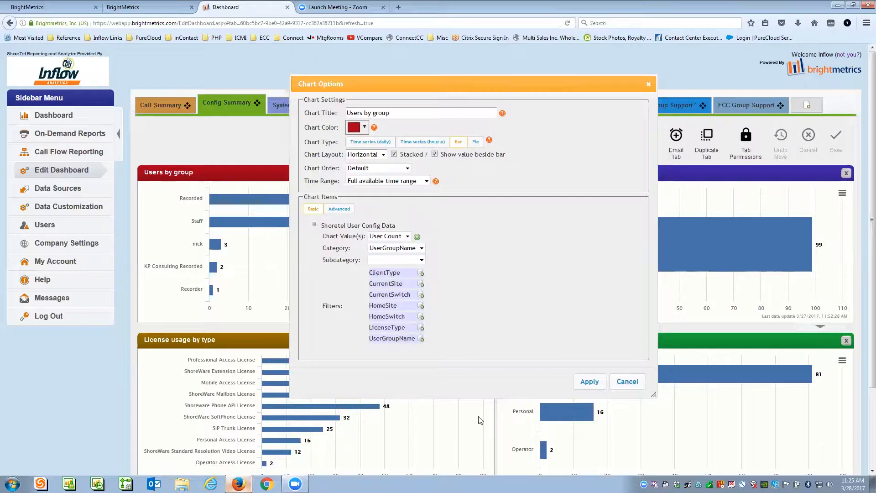
- Try All and starting-text 'Ops' in the HomeSwitch filter, then cancel without changes
click(421, 317)
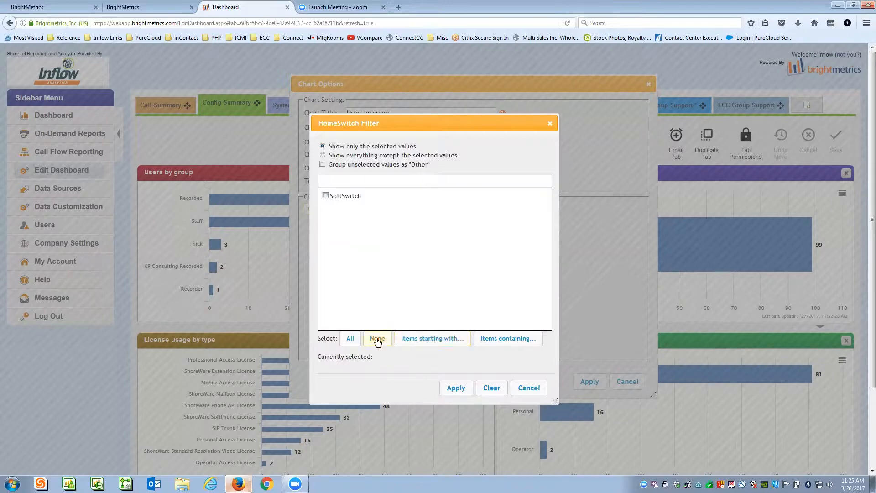
click(352, 341)
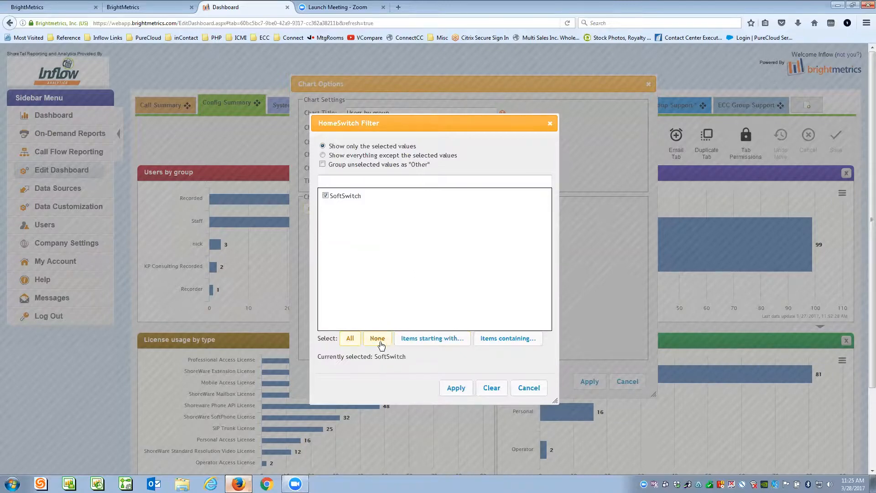
click(431, 338)
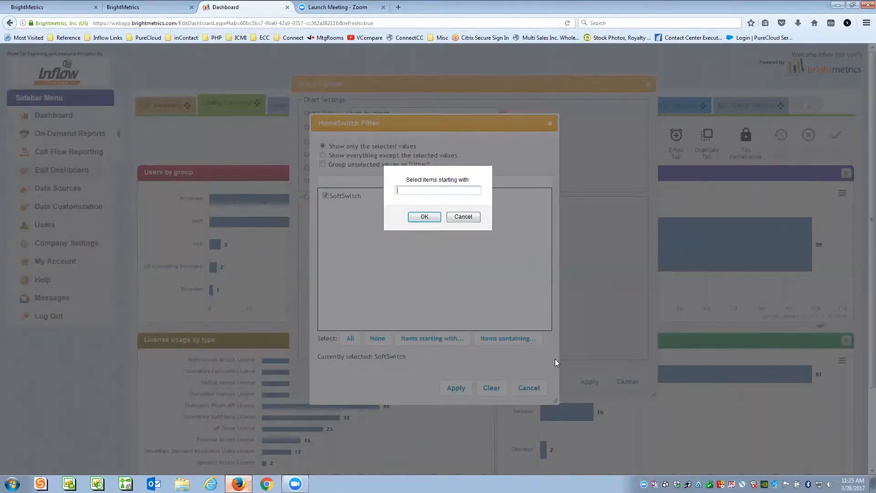
text(Ops)
click(463, 217)
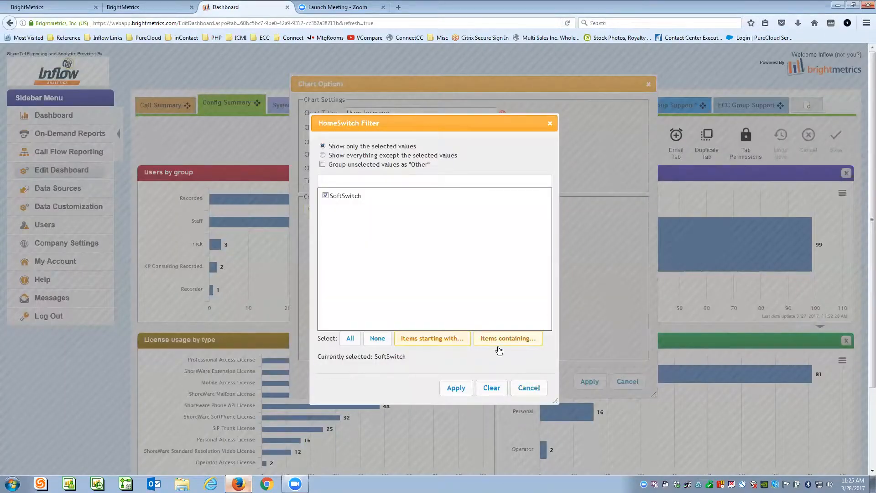
click(529, 387)
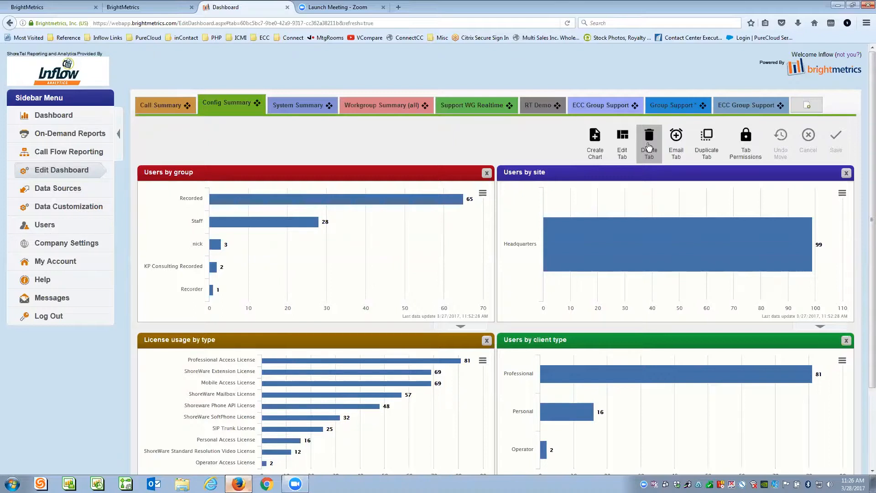
- Create a copy of the Config Summary tab called MyNewTab
click(706, 142)
text(MyNewTab)
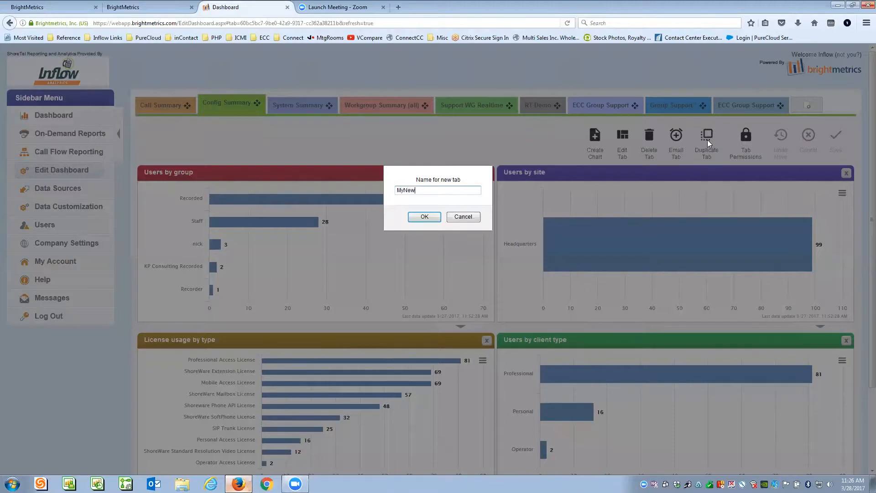
click(426, 219)
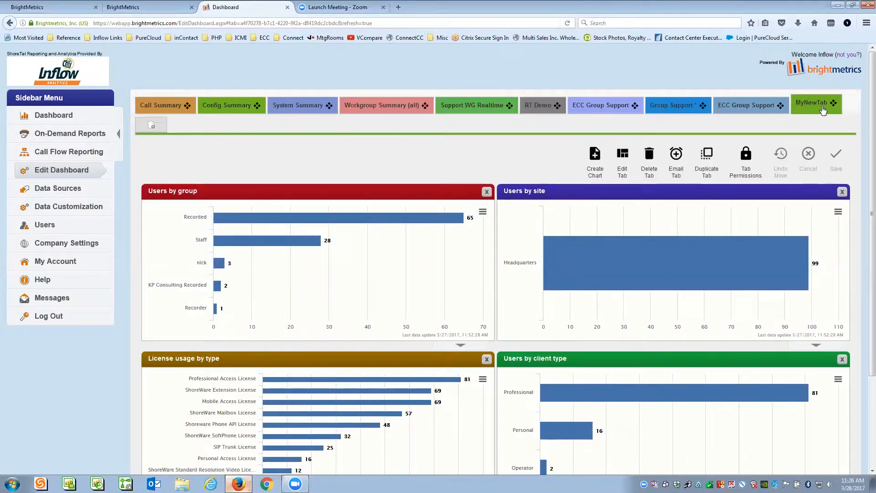
mouse_move(617, 259)
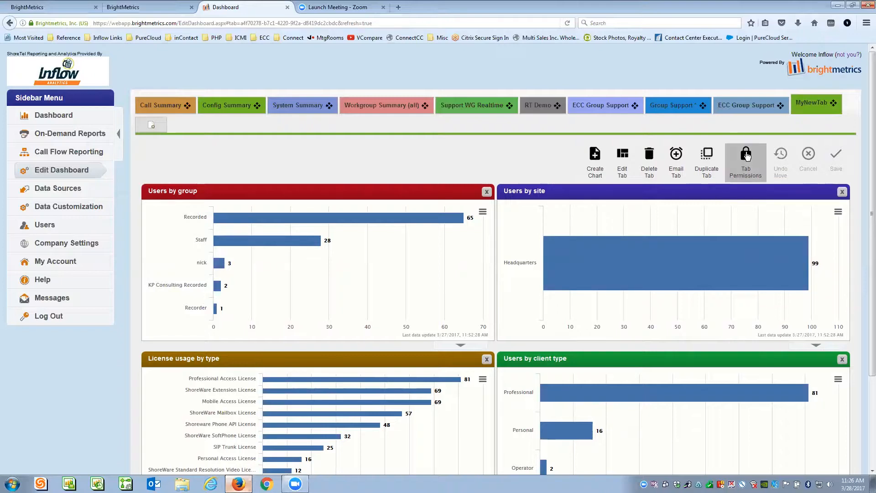
- In the MyNewTab Tab Permissions dialog, set two more users to Admin
click(746, 157)
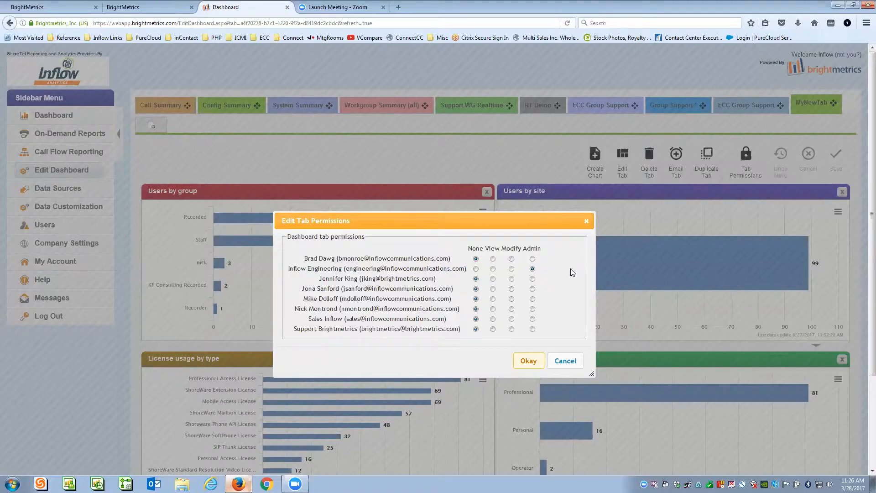
click(532, 260)
click(533, 278)
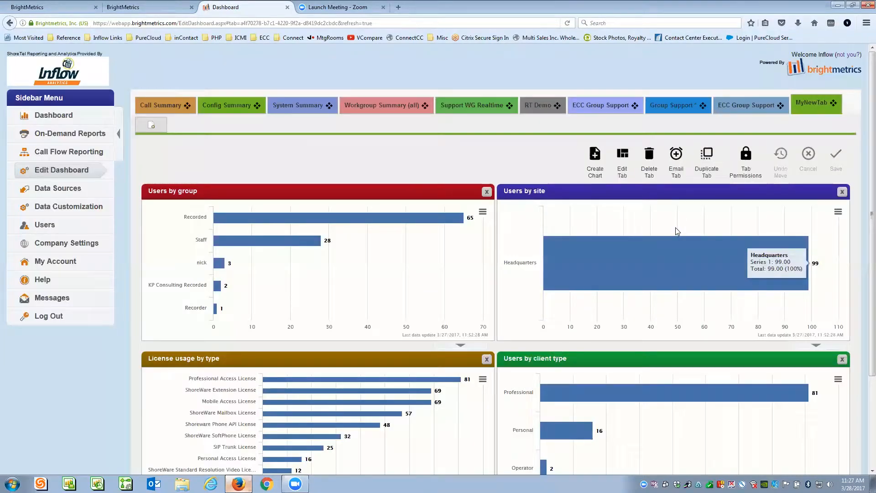
- Start a new e-mail schedule for this tab and enter the two recipients' e-mail addresses
click(676, 157)
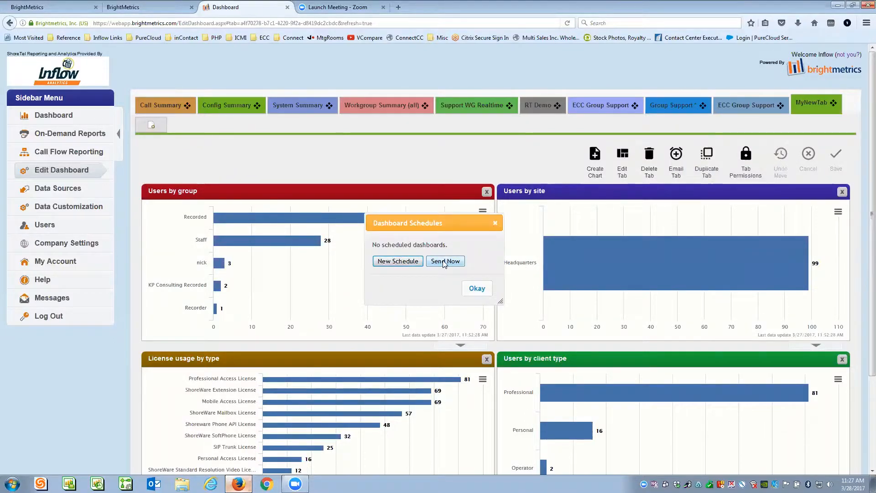
click(389, 262)
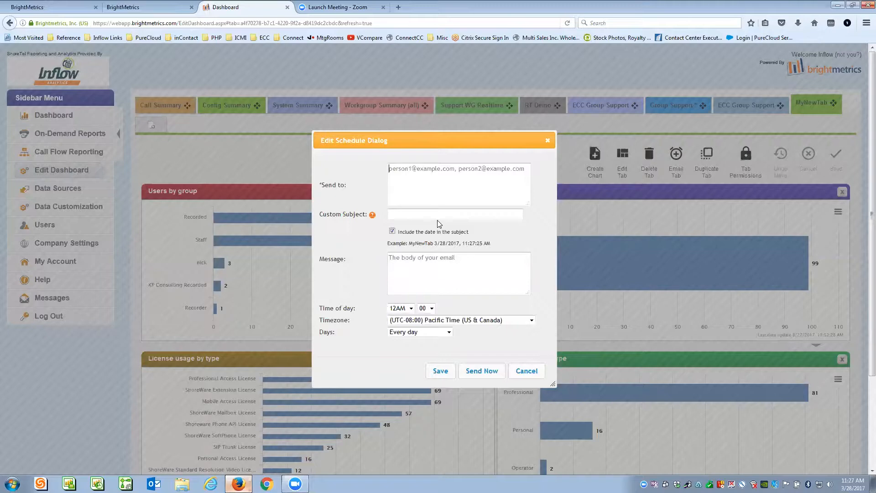
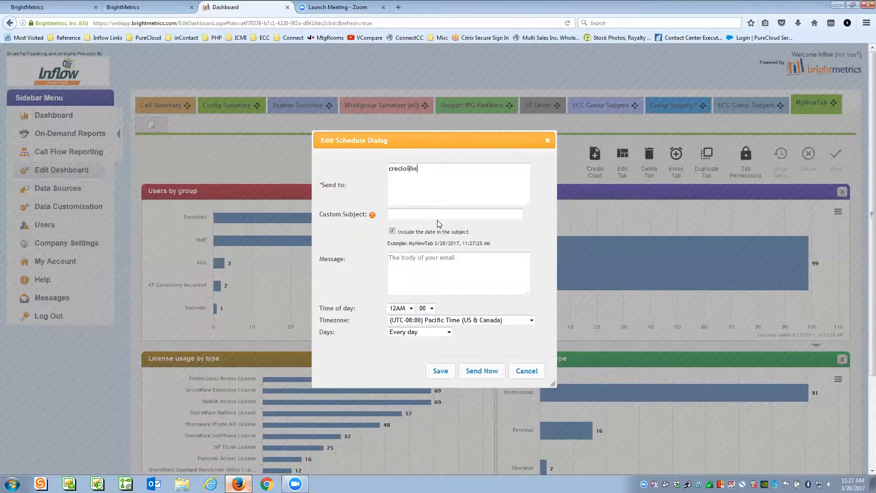
- Set the subject to 'Your Weekly Users by Group' and the message to 'Your daily real time is raedy'
click(435, 216)
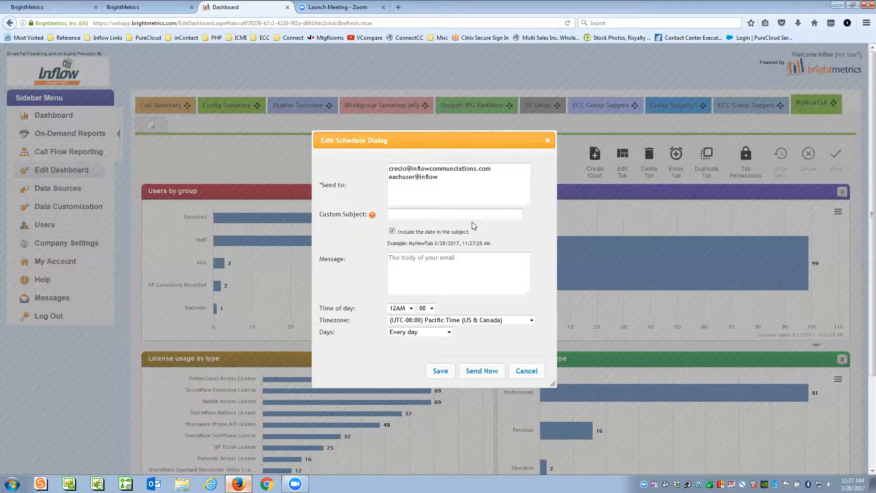
text(Your Weekly Users by Group)
click(443, 280)
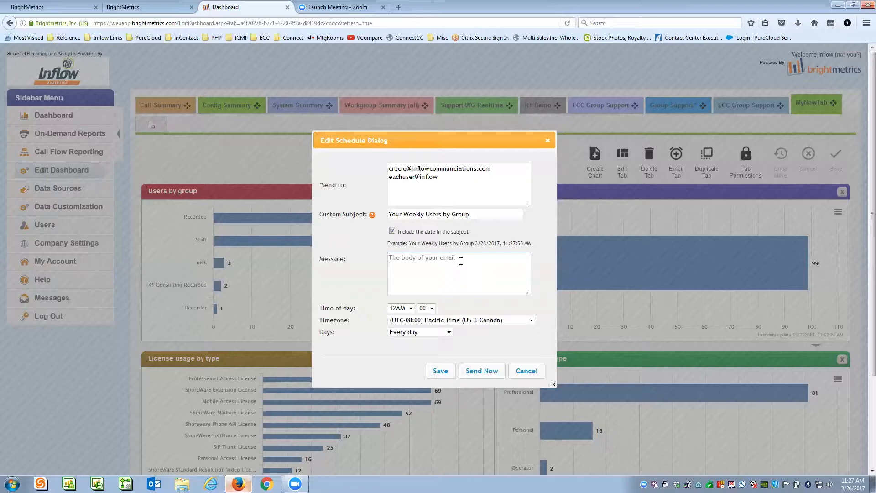
text(Your daily real time is raedy)
- Keep 12AM Pacific Time, set Days to 'Days of the week', then cancel the schedule
click(410, 309)
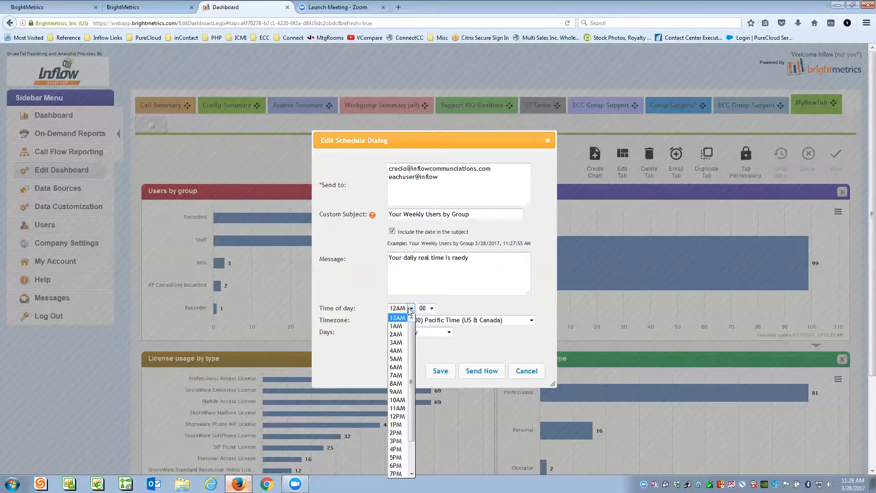
click(410, 310)
click(532, 321)
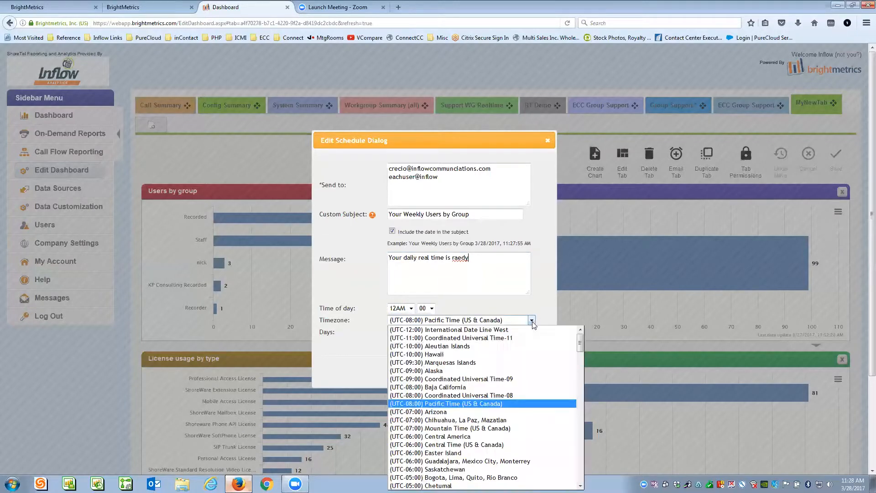
click(544, 309)
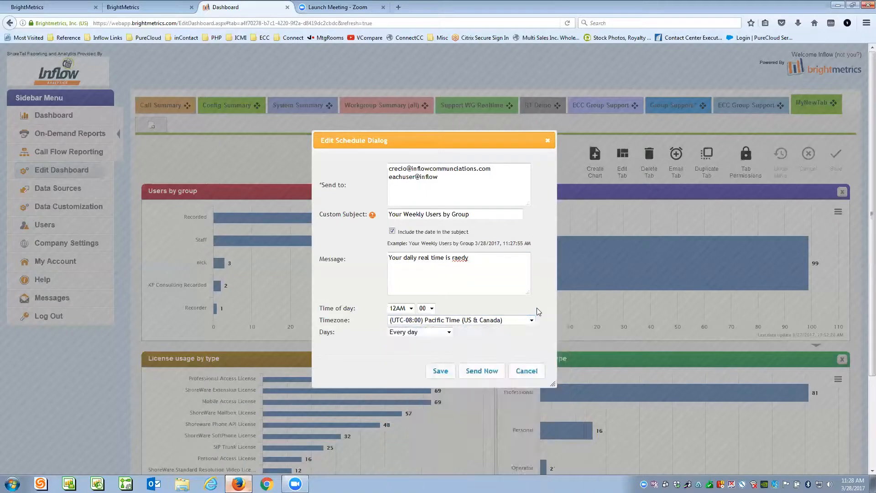
click(449, 333)
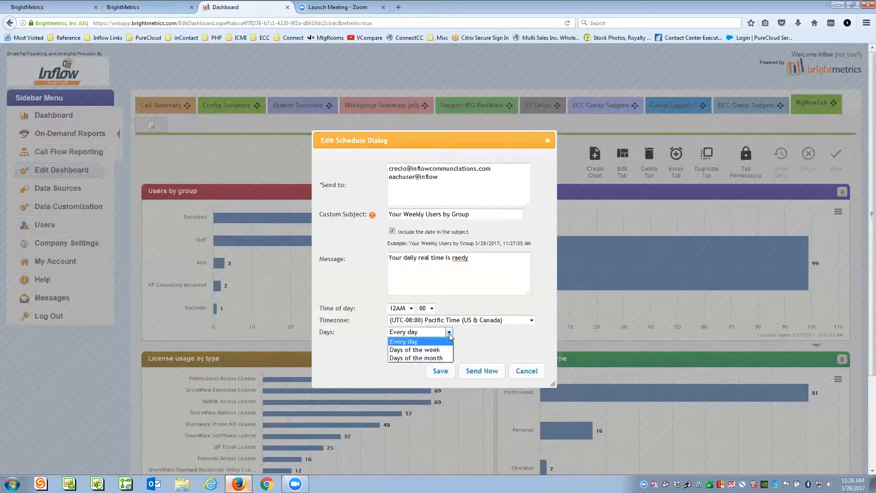
click(408, 348)
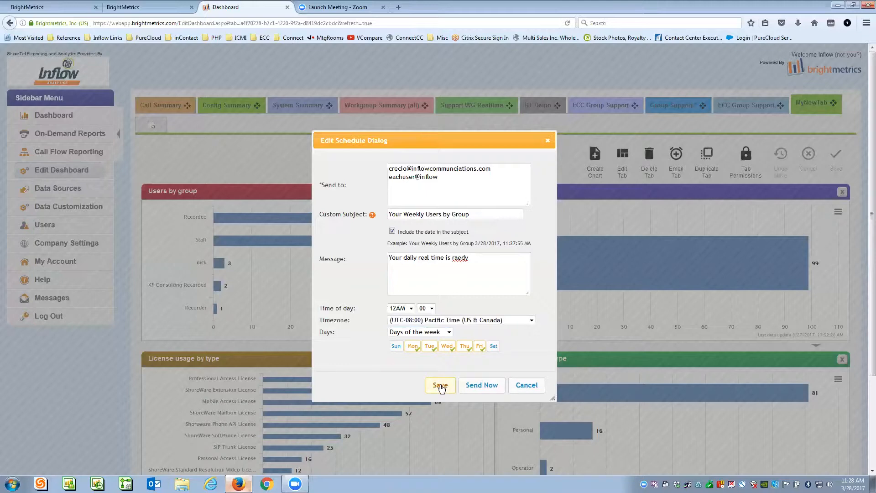
click(526, 384)
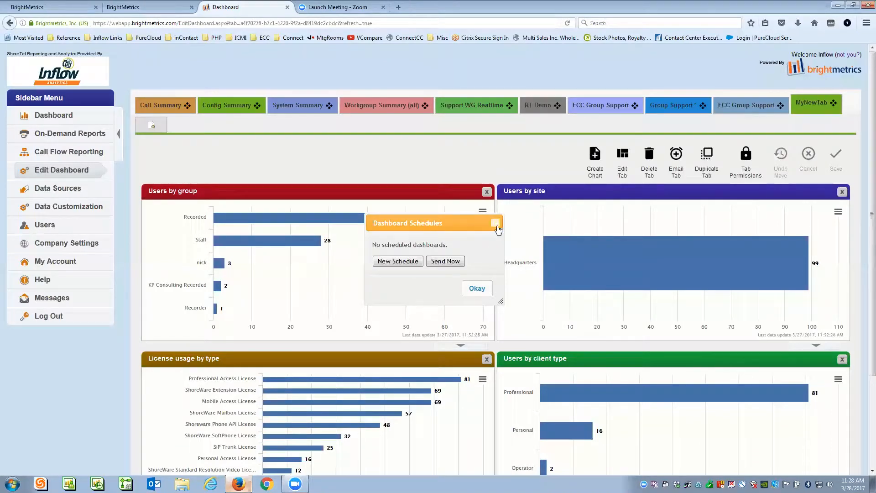
- Close the Dashboard Schedules window and go to the On-Demand Reports page
click(496, 227)
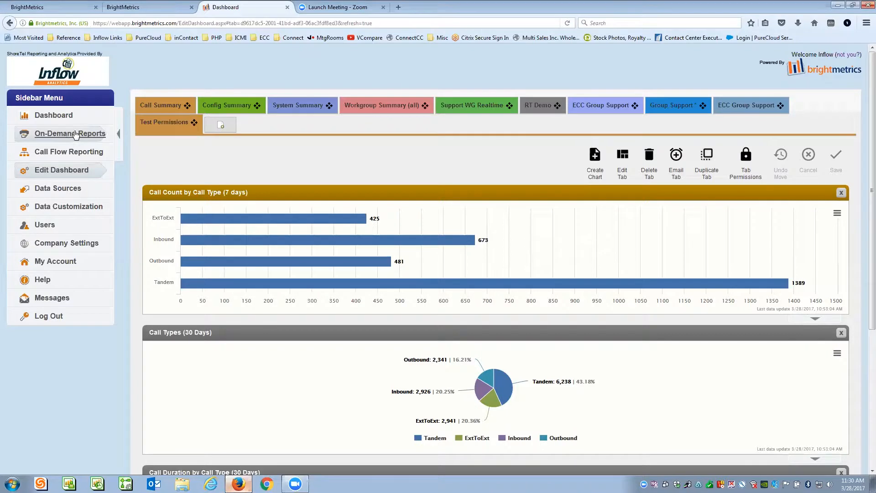
click(70, 134)
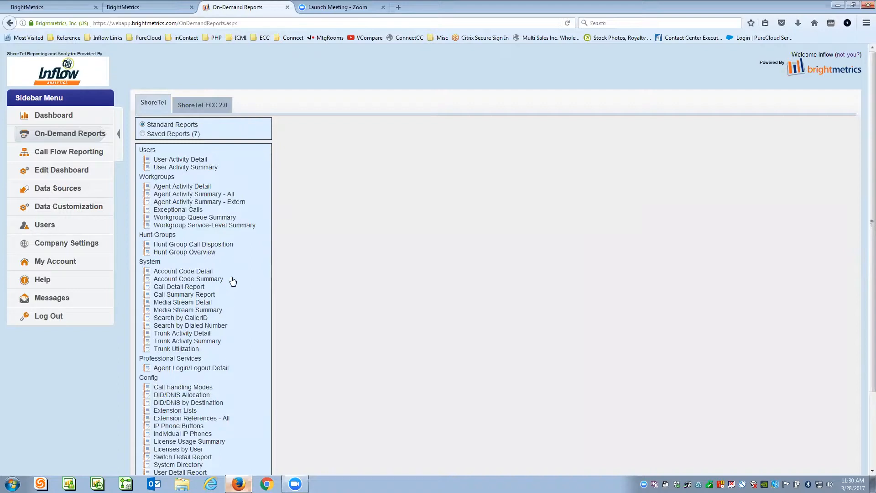
- Show the ShoreTel ECC 2.0 standard reports
click(196, 105)
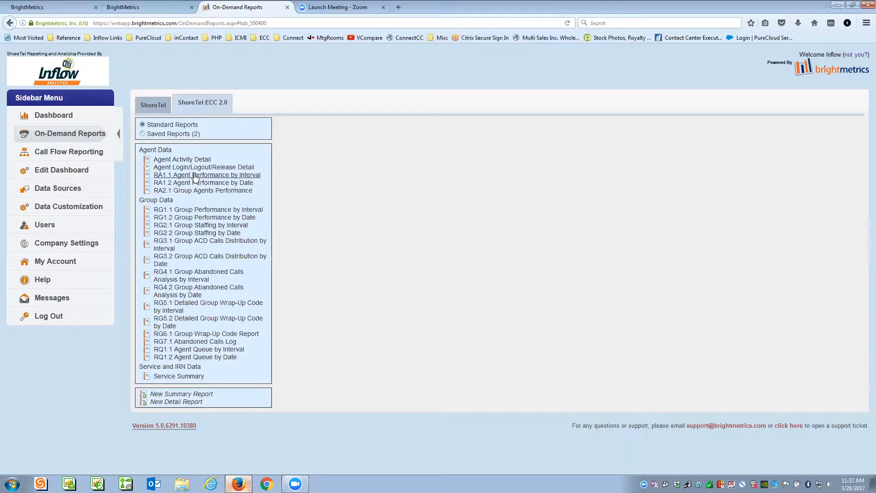
- Open the RG1.2 Group Performance by Date report and try a relative Call Date/Time of the last 1 day
click(178, 219)
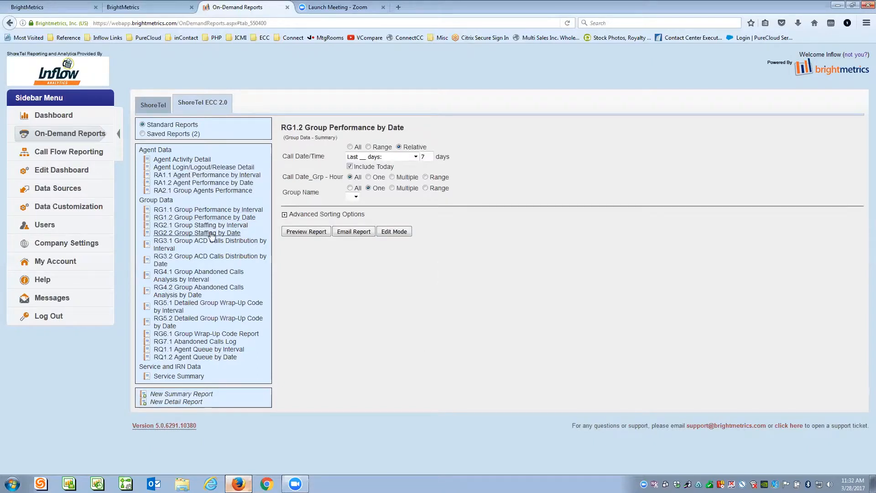
mouse_move(282, 126)
mouse_down()
mouse_move(295, 129)
mouse_move(287, 131)
mouse_up()
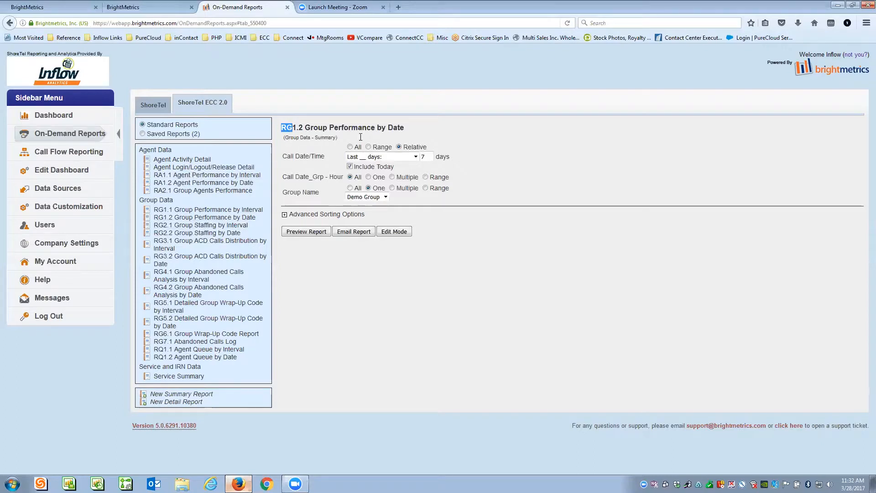
click(317, 147)
click(415, 157)
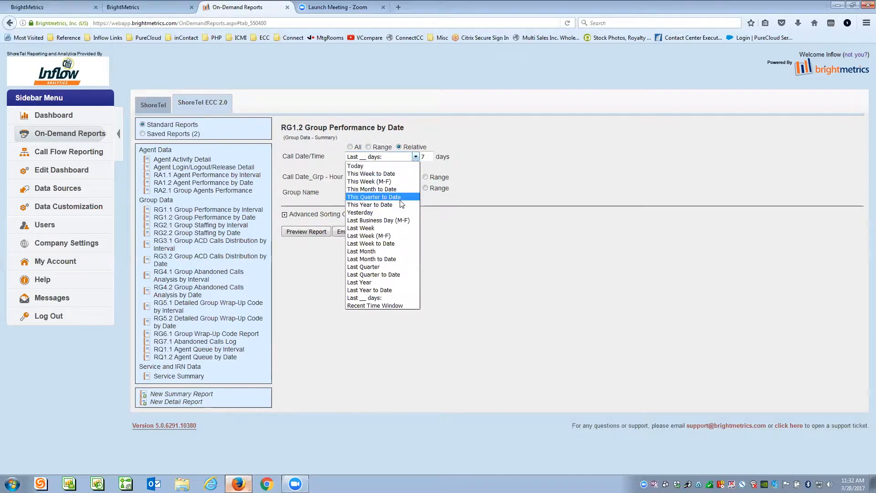
click(377, 160)
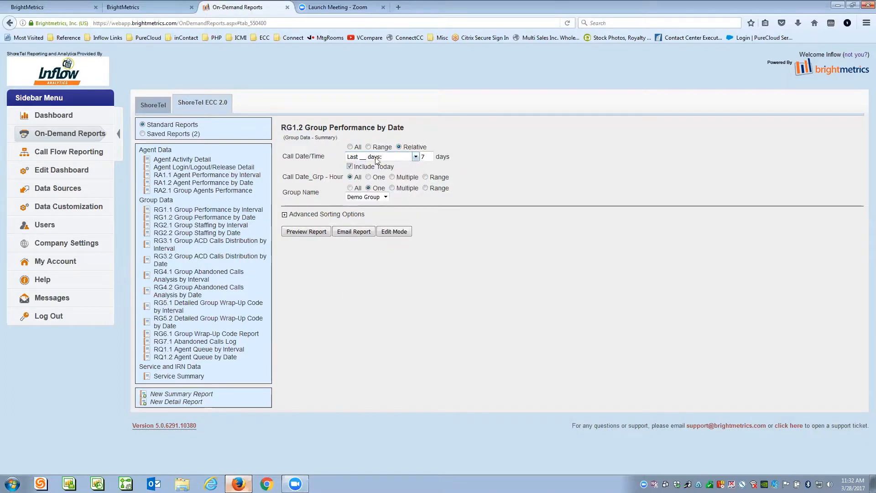
key(Tab)
text(3)
key(BackSpace)
text(1)
click(416, 156)
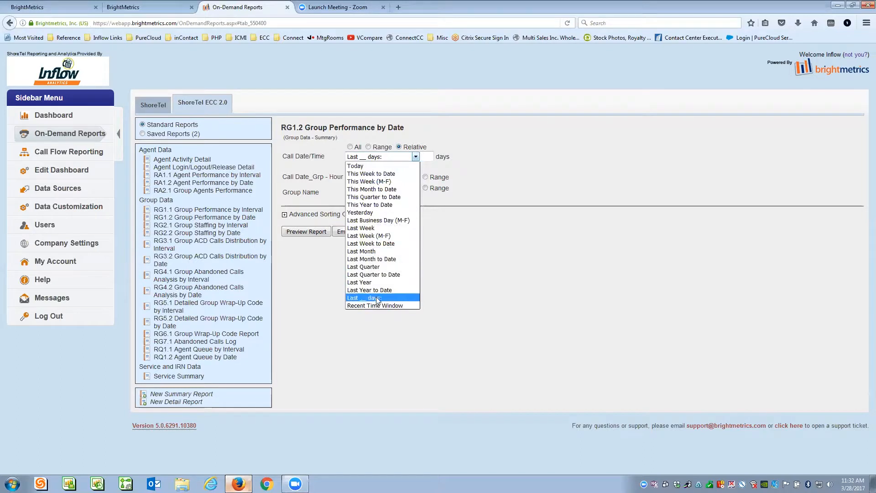
click(470, 136)
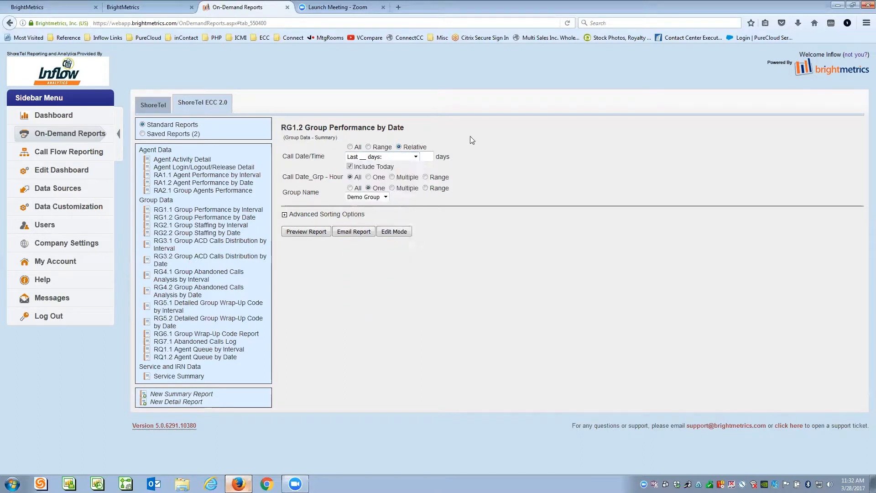
- Try a date range starting 03/27/2017, then set Call Date/Time to All
click(368, 147)
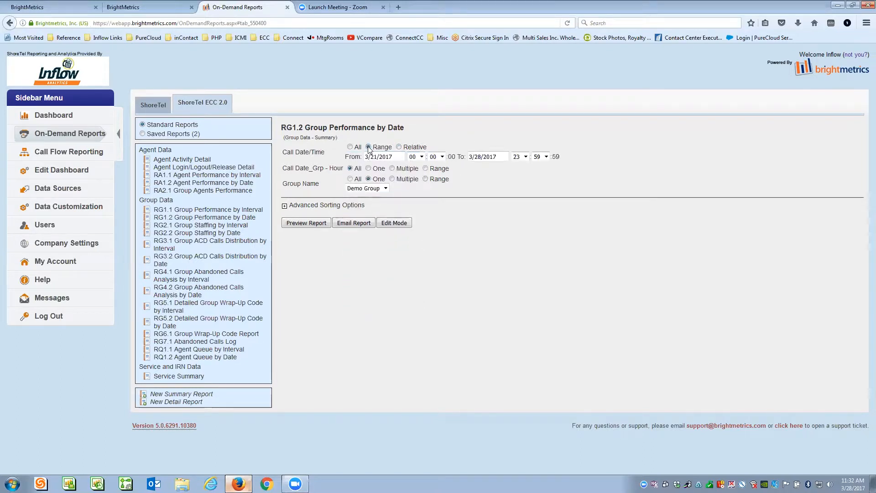
click(390, 156)
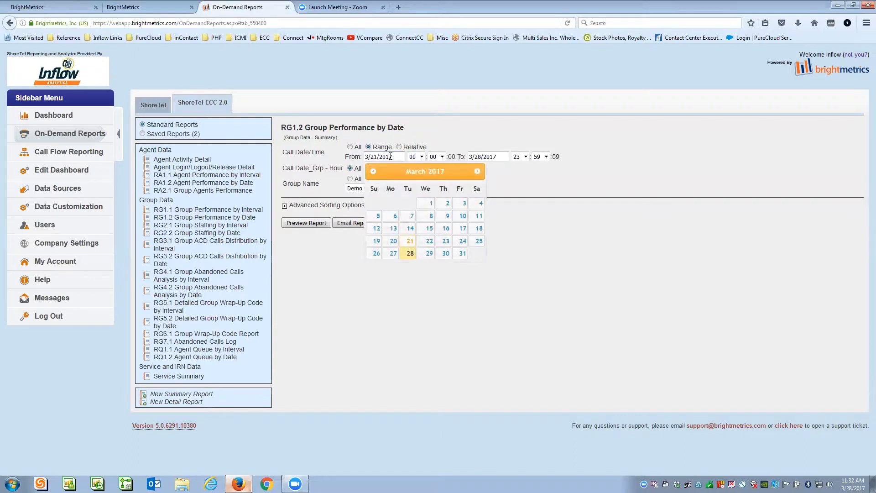
click(393, 253)
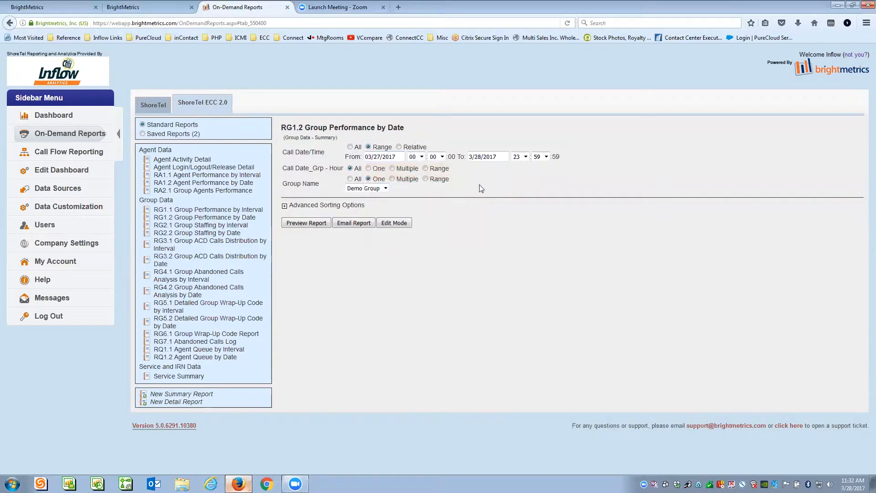
click(499, 157)
click(564, 254)
click(350, 147)
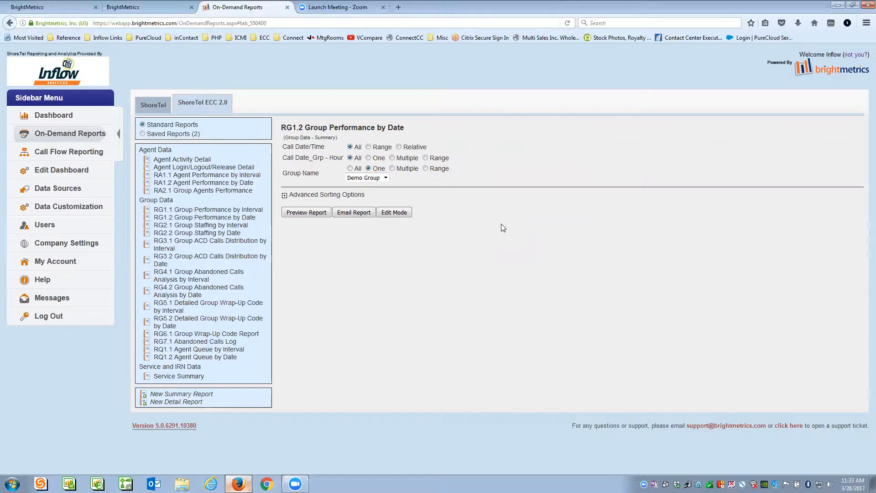
- Set Call Date/Time back to Relative, try a single hour, then switch the hour filter to Multiple
click(368, 147)
click(399, 148)
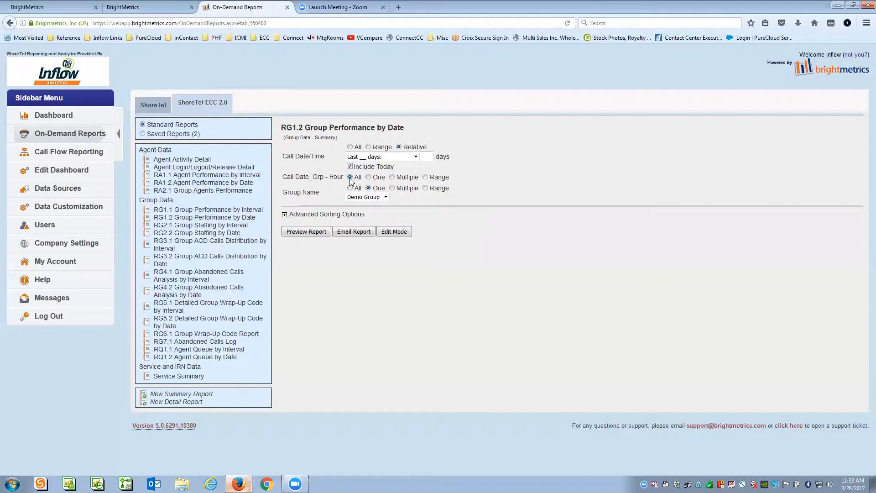
click(368, 177)
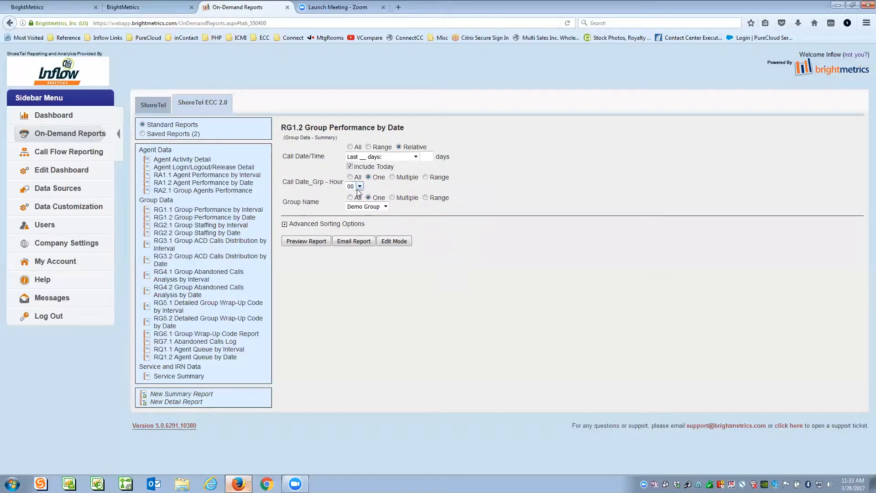
click(360, 187)
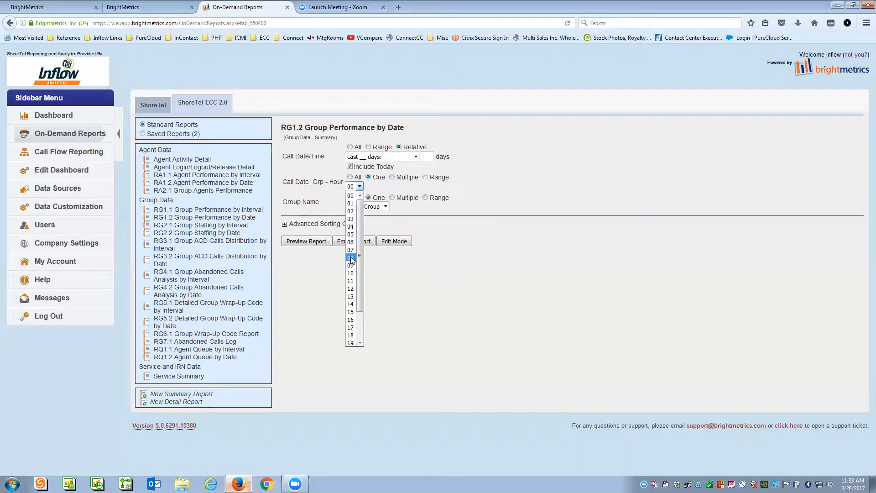
click(392, 177)
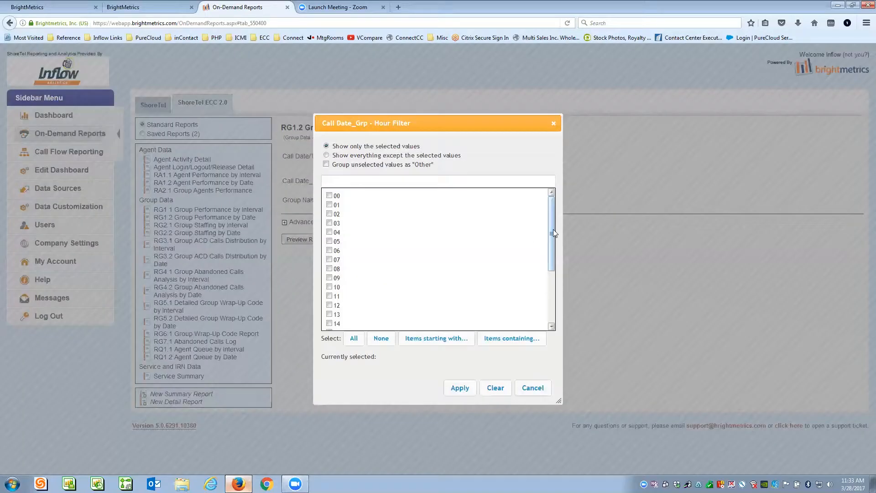
- In the Hour Filter, tick and then untick hours 08 through 12
drag(551, 229, 551, 249)
click(328, 239)
click(328, 248)
click(329, 258)
click(329, 267)
click(329, 276)
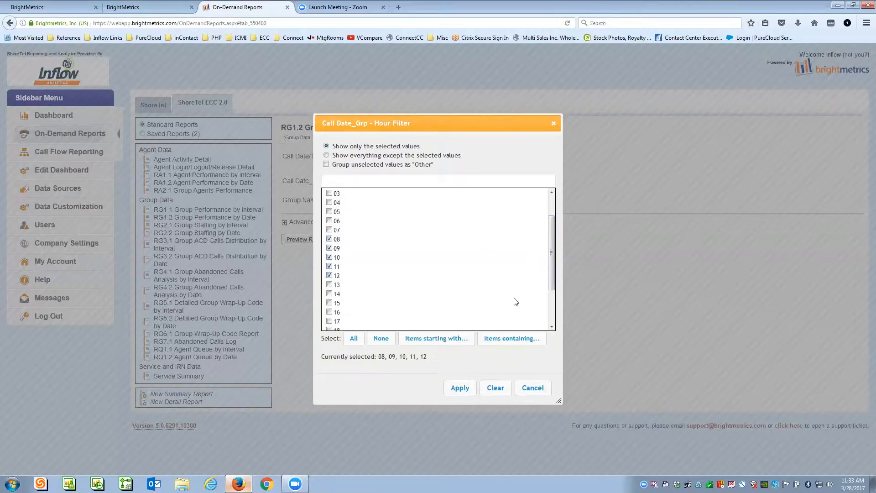
click(329, 239)
click(329, 248)
click(328, 258)
click(329, 266)
click(329, 276)
- Tick and then untick hours 13 through 17
drag(551, 233, 547, 279)
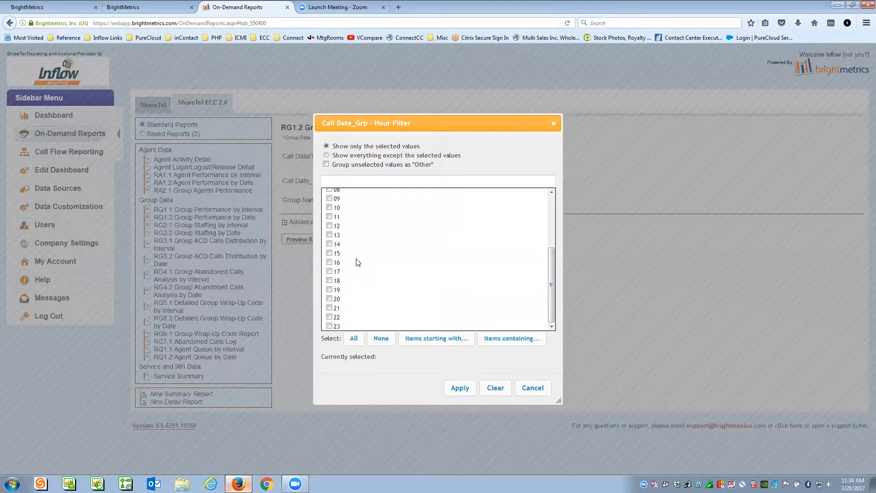
click(329, 235)
click(329, 244)
click(329, 254)
click(329, 262)
click(329, 271)
click(329, 235)
click(329, 244)
click(329, 253)
click(329, 262)
click(329, 272)
- Tick hours 20 to 23, then cancel the Hour Filter without applying
click(329, 299)
click(329, 326)
click(329, 317)
click(329, 307)
click(533, 388)
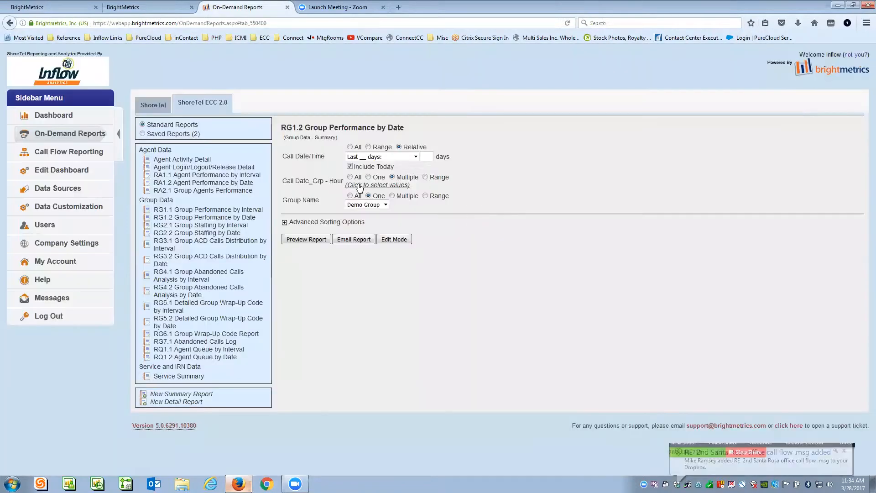
- Switch call hours to Range, try From 06 To 18, then reset both to 00
click(426, 178)
click(378, 186)
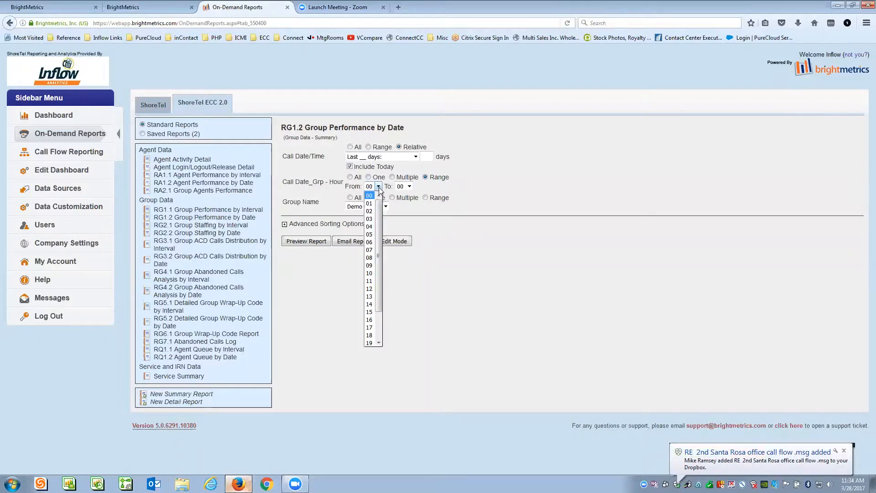
click(370, 233)
click(409, 187)
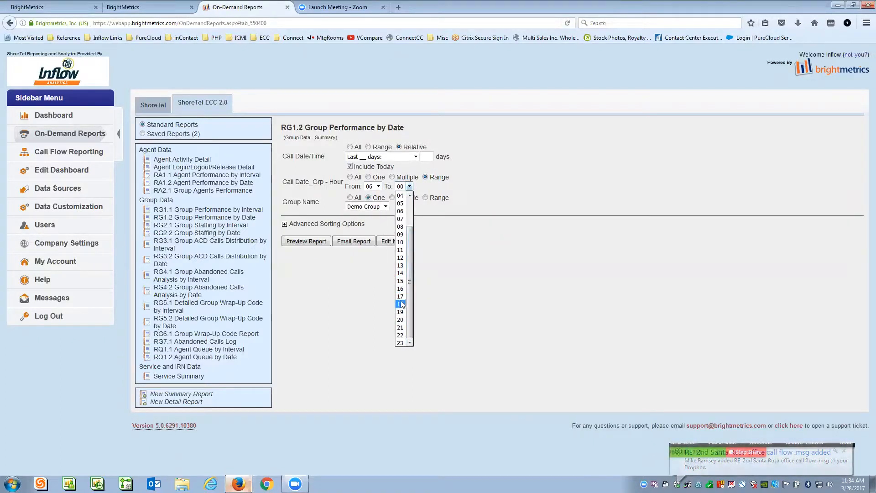
click(400, 304)
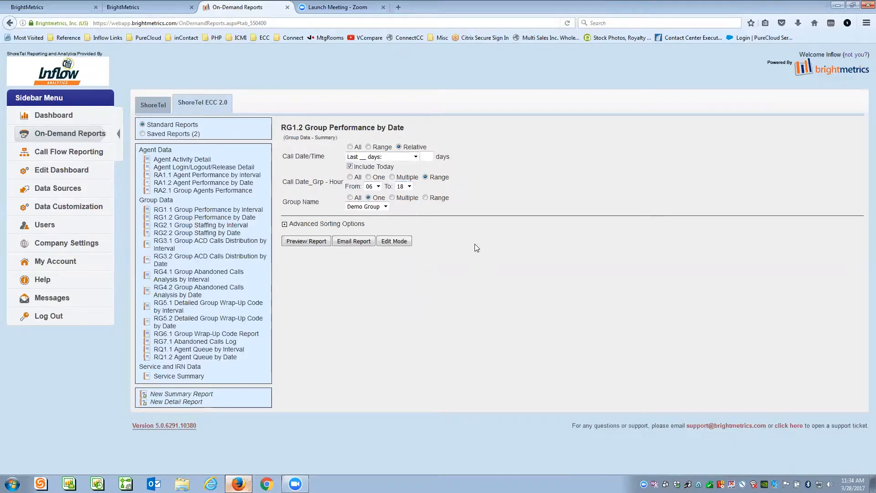
click(378, 186)
click(377, 196)
click(410, 186)
click(402, 197)
- Set the hour filter to Multiple, tick hours 08 through 19, and apply
click(391, 178)
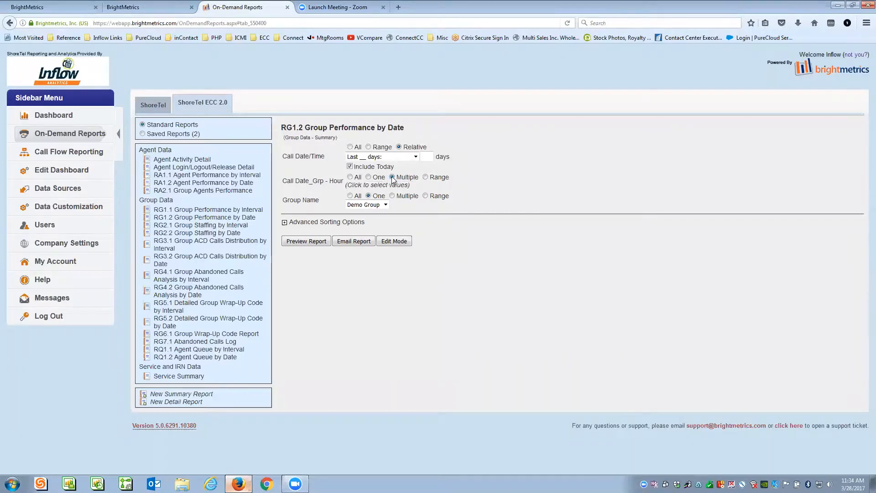
click(377, 185)
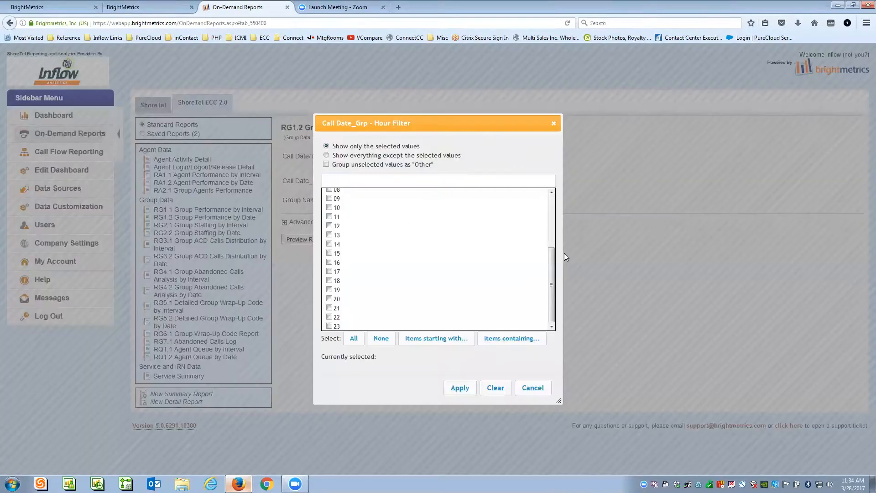
drag(552, 272, 551, 255)
click(330, 214)
click(330, 222)
click(329, 231)
click(330, 241)
click(330, 250)
click(329, 259)
click(330, 268)
click(330, 278)
click(330, 286)
click(330, 296)
click(330, 304)
click(329, 314)
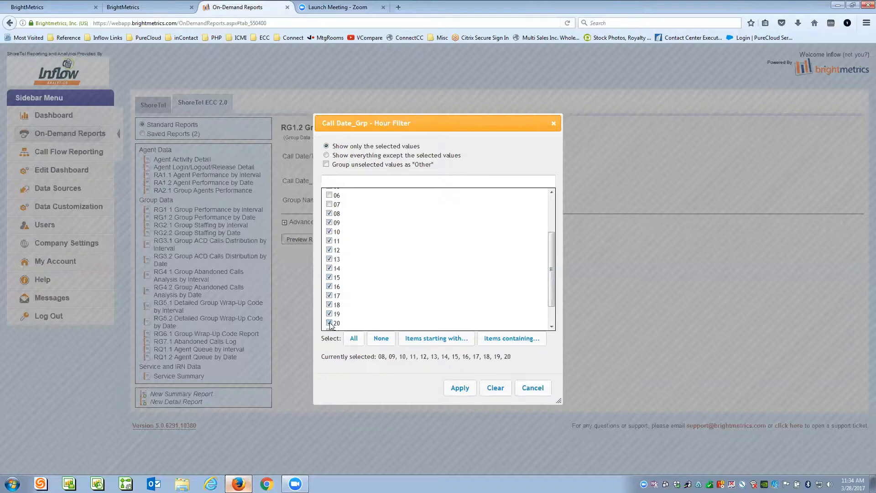
click(460, 389)
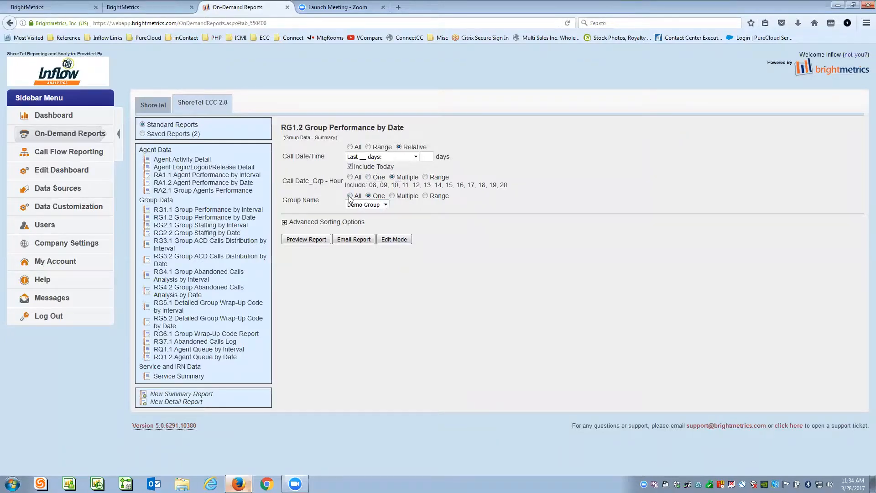
- Set Group Name to Multiple and apply the Escalations and Support groups
click(385, 205)
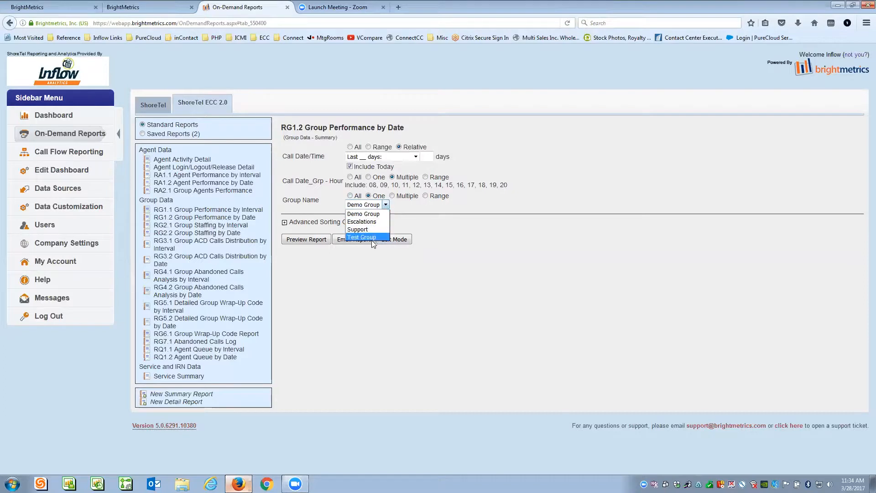
click(408, 218)
click(392, 196)
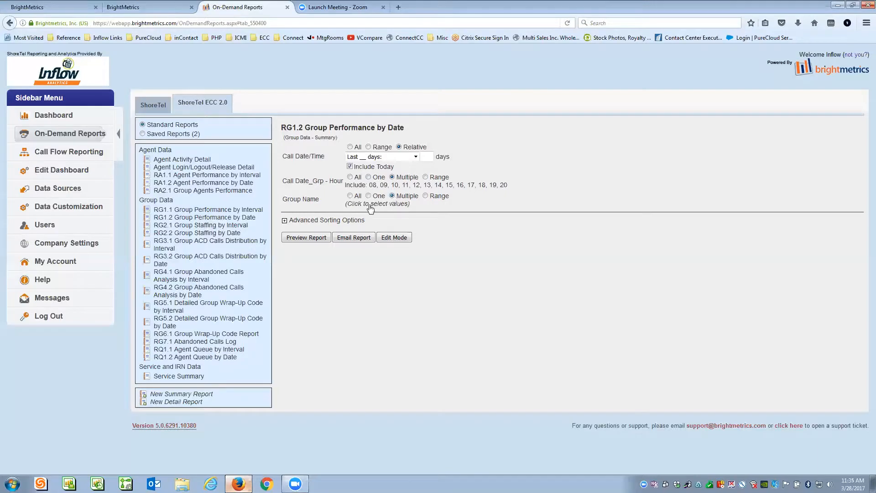
click(379, 205)
click(329, 205)
click(329, 214)
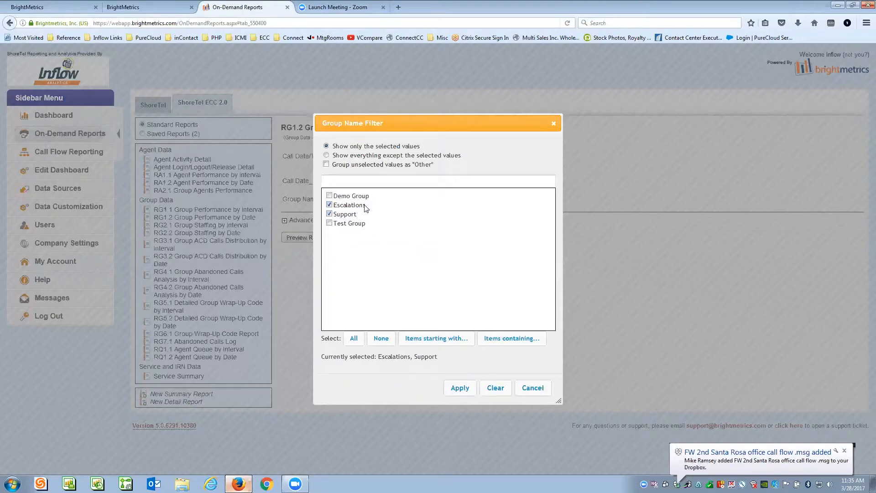
click(460, 388)
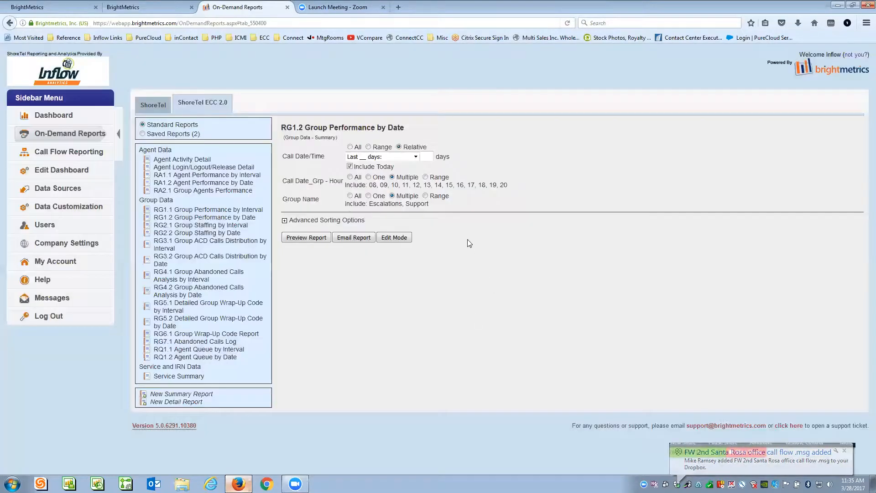
- Try a group range starting at Escalations, revert to the selection, and preview the report
click(425, 195)
click(404, 205)
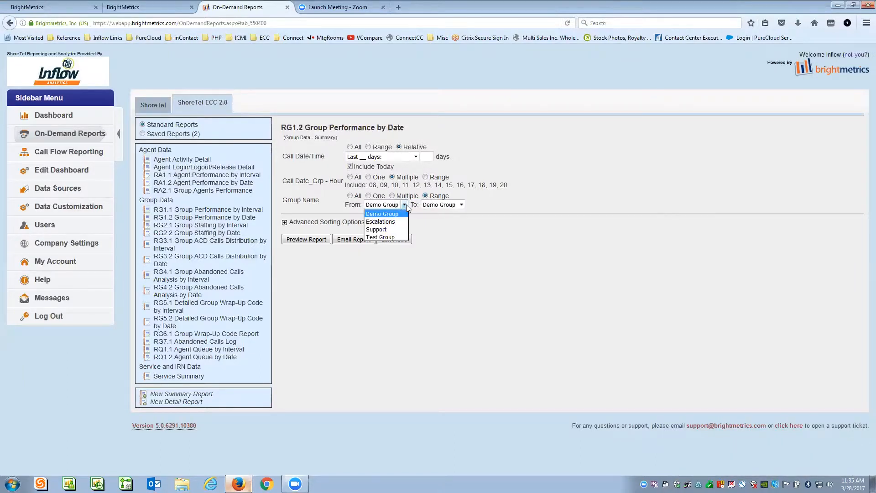
click(391, 222)
click(461, 204)
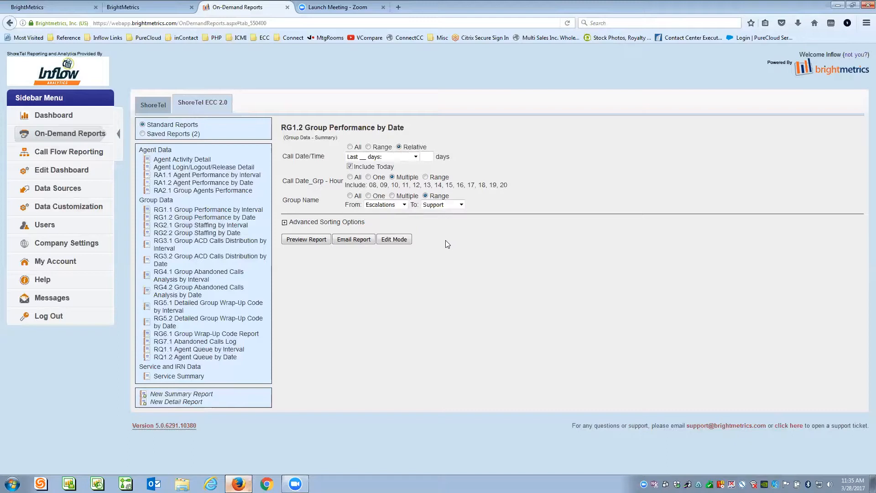
click(400, 196)
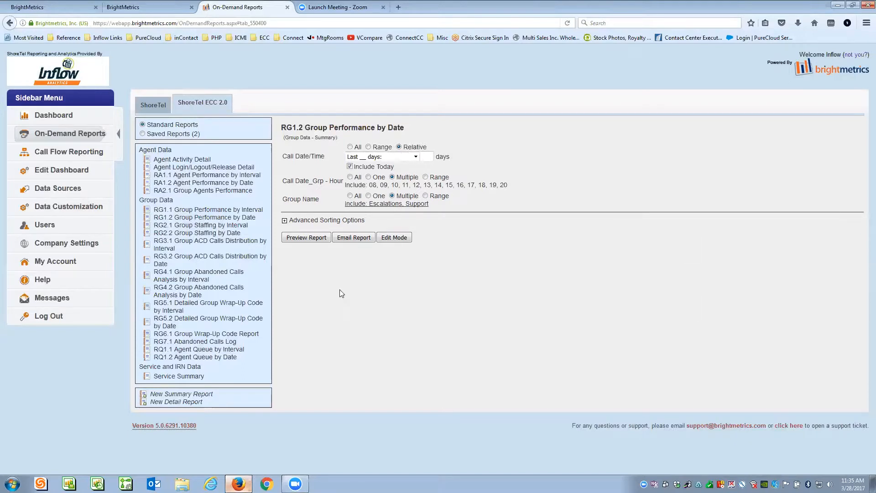
click(305, 237)
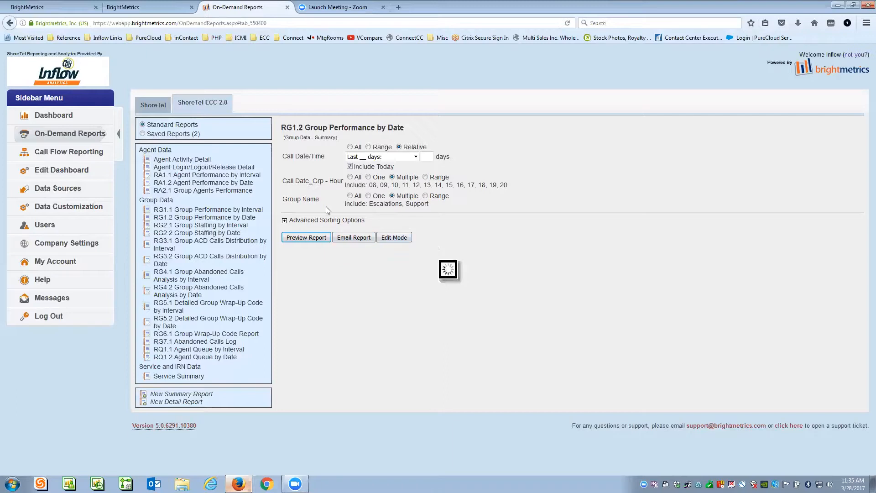
- Preview the report with Call Date/Time set to Yesterday, then open the 2017.03.27 Mon call details
click(383, 158)
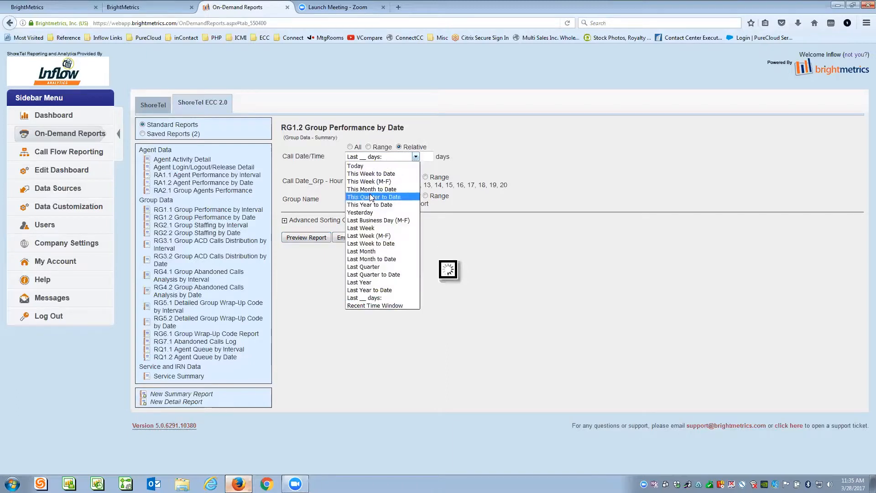
click(368, 213)
click(316, 228)
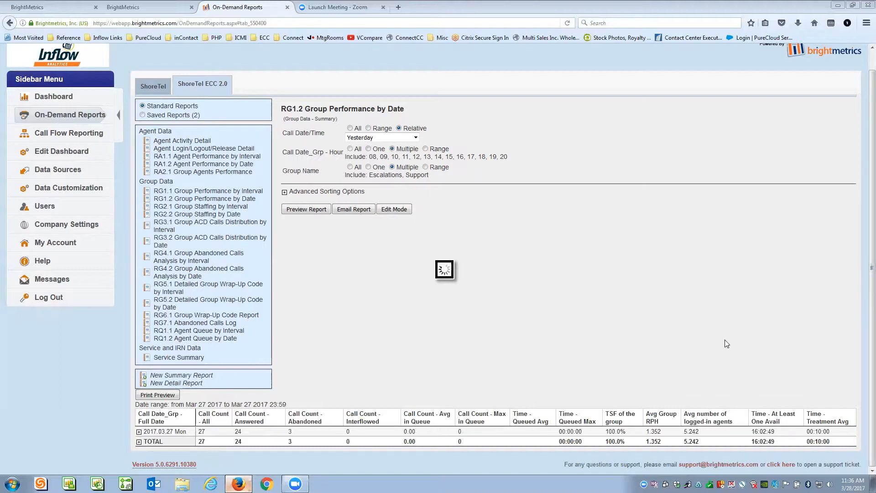
click(164, 432)
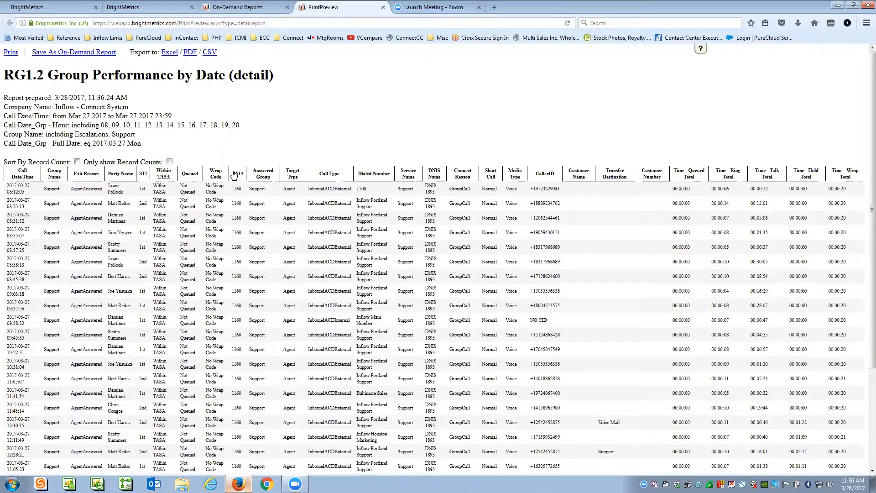
- Sort the calls by answered group, dialed number and service, then open the first call's AgentAnswered timeline
click(263, 173)
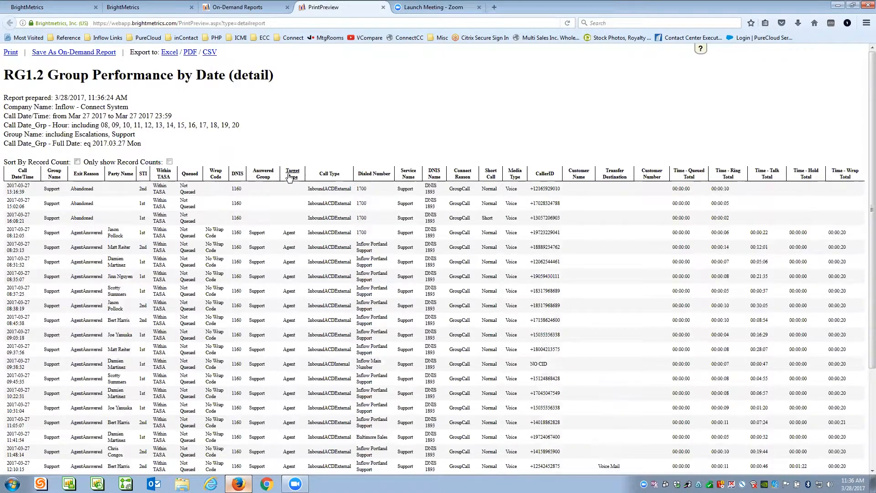
click(382, 174)
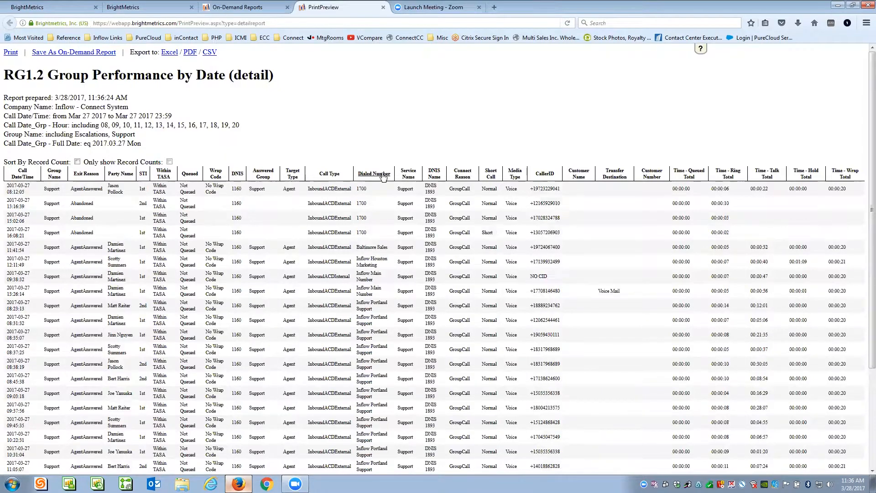
click(410, 177)
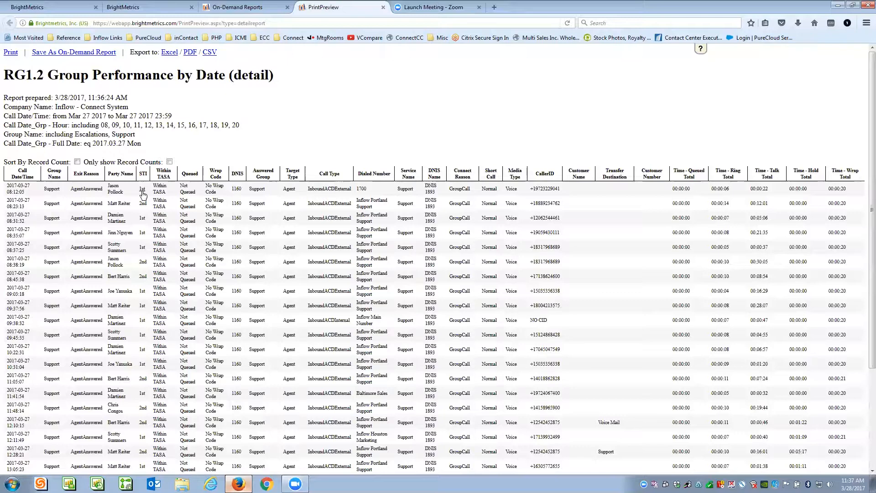
click(88, 189)
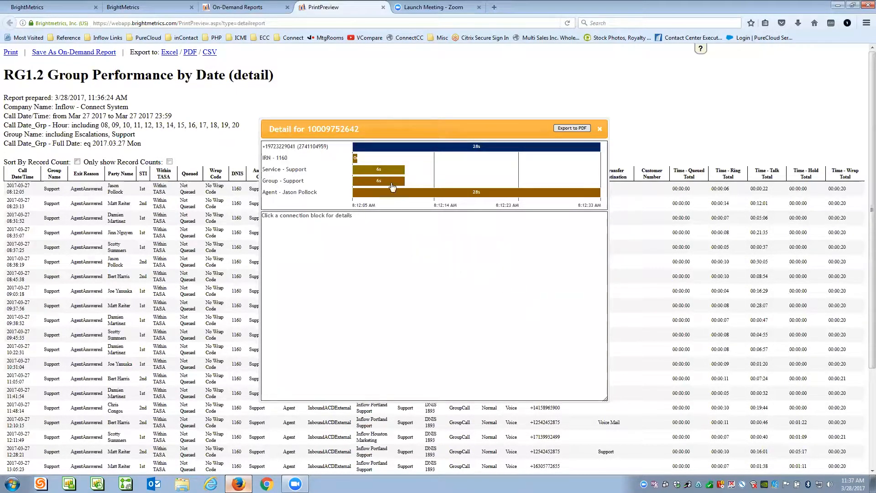
click(386, 149)
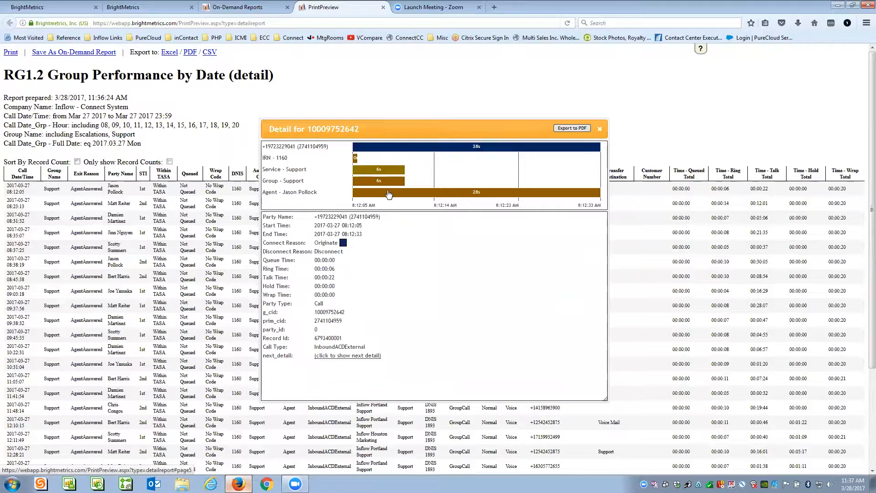
mouse_move(388, 195)
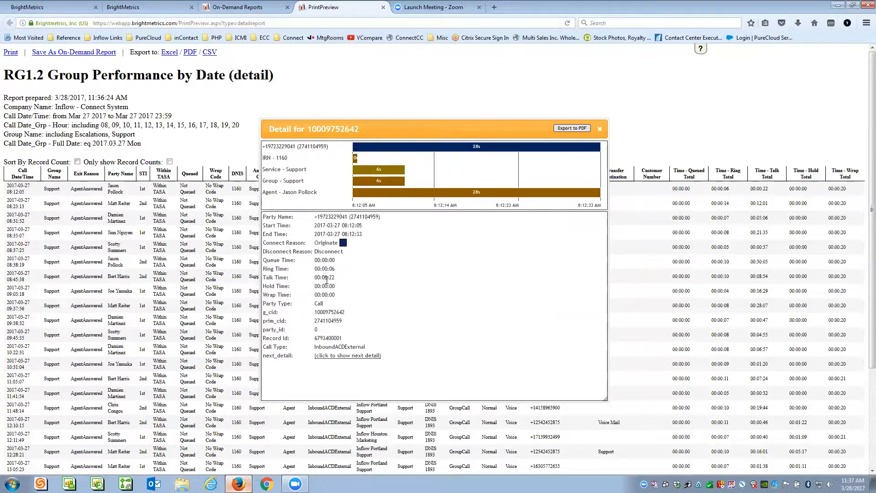
drag(328, 277, 335, 278)
drag(314, 313, 345, 322)
click(355, 158)
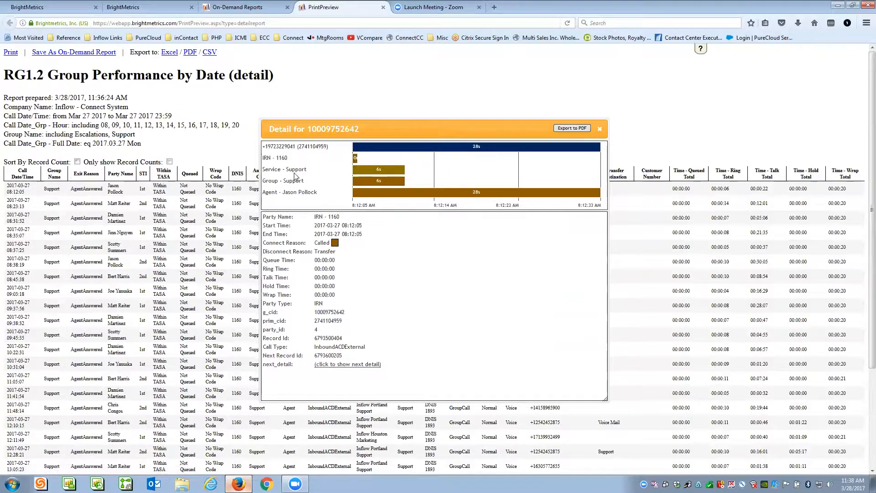
click(366, 173)
drag(331, 269, 333, 261)
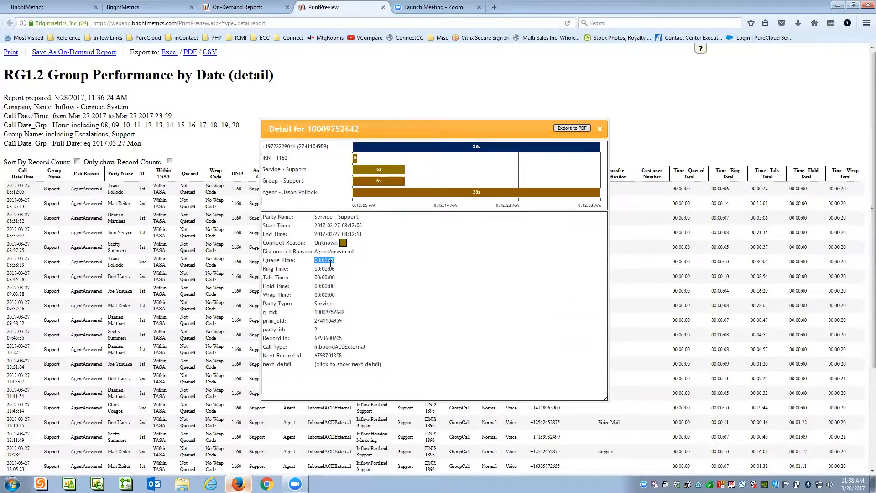
drag(277, 269, 331, 270)
click(370, 183)
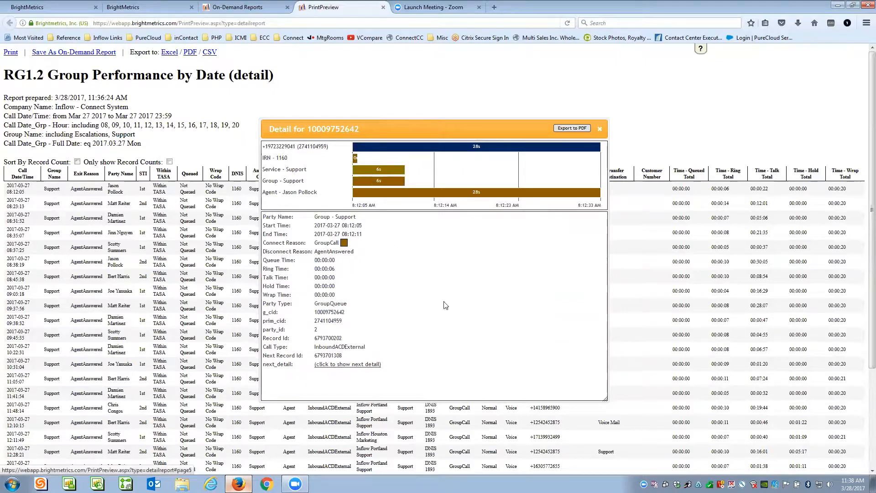
click(389, 172)
click(385, 181)
click(382, 192)
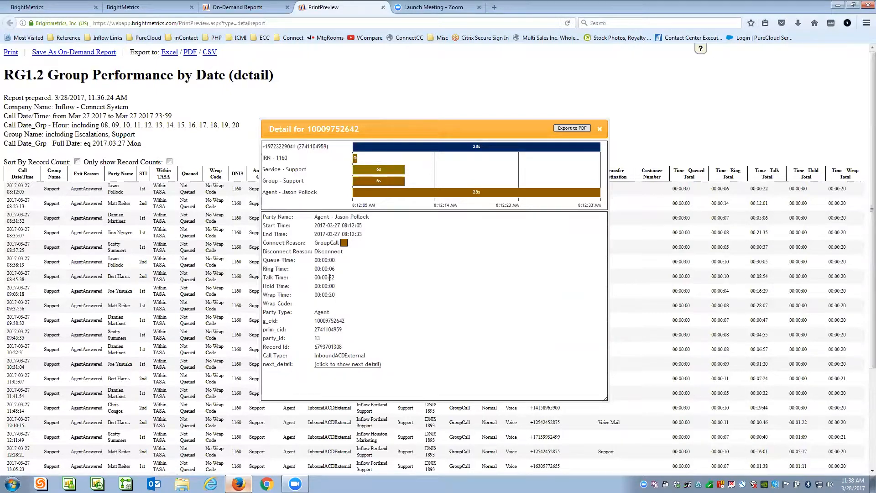
drag(329, 295, 338, 301)
click(381, 148)
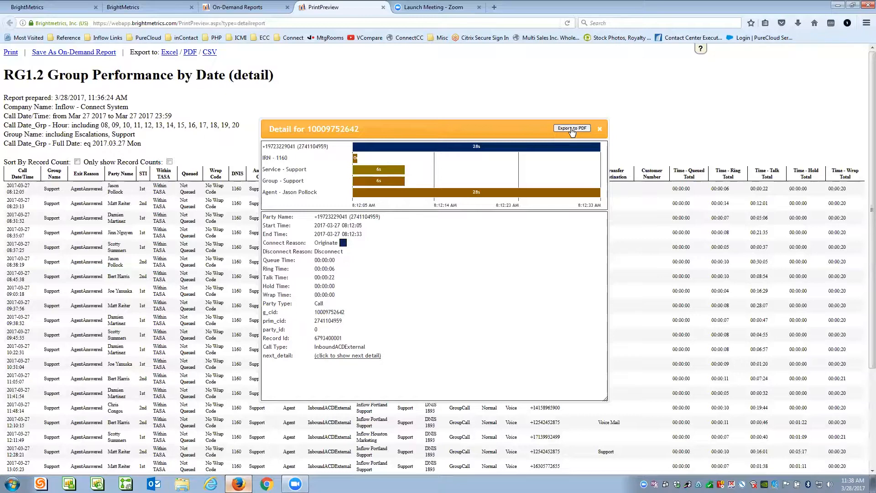
click(599, 129)
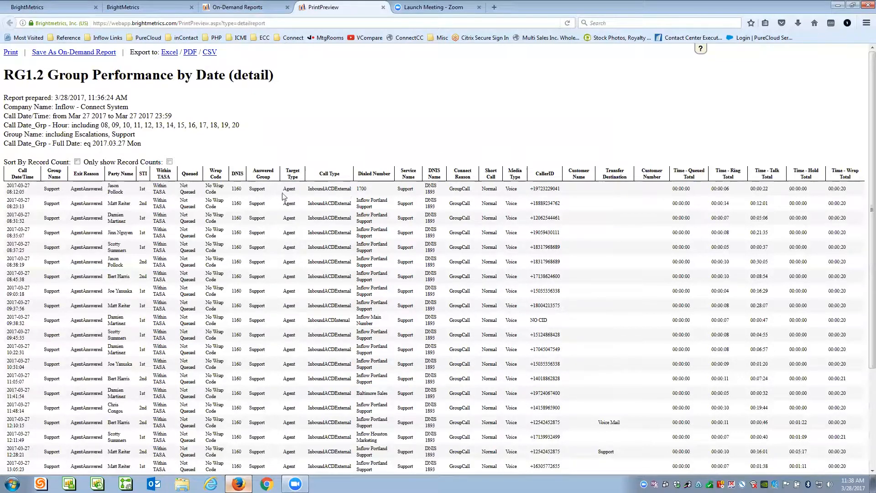
click(474, 229)
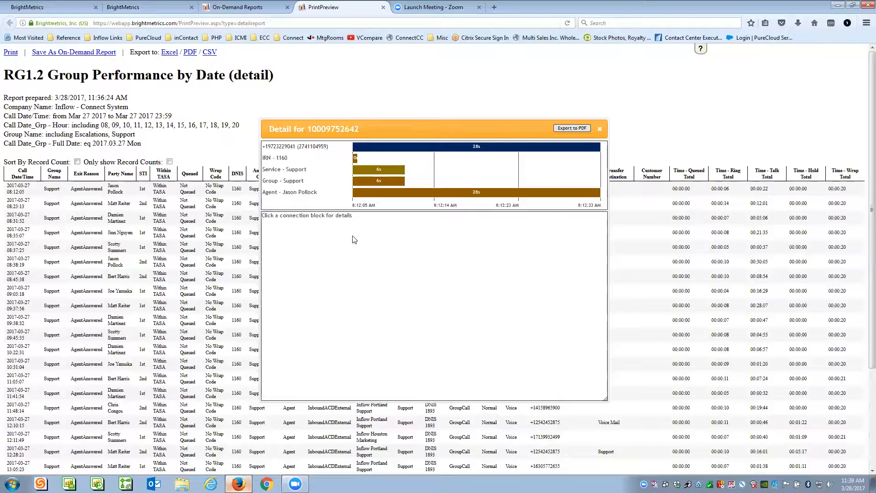
click(599, 132)
- Go back to the On-Demand Reports tab and switch the RG1.2 report into Edit Mode
click(237, 7)
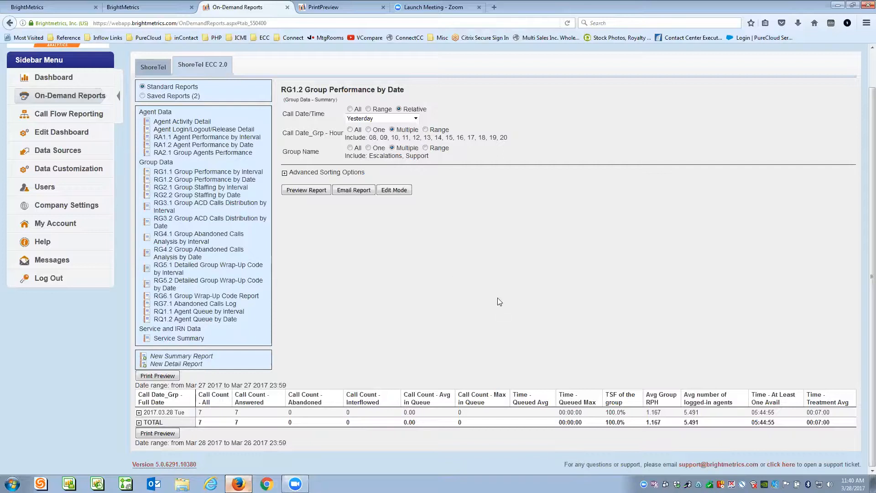
click(391, 191)
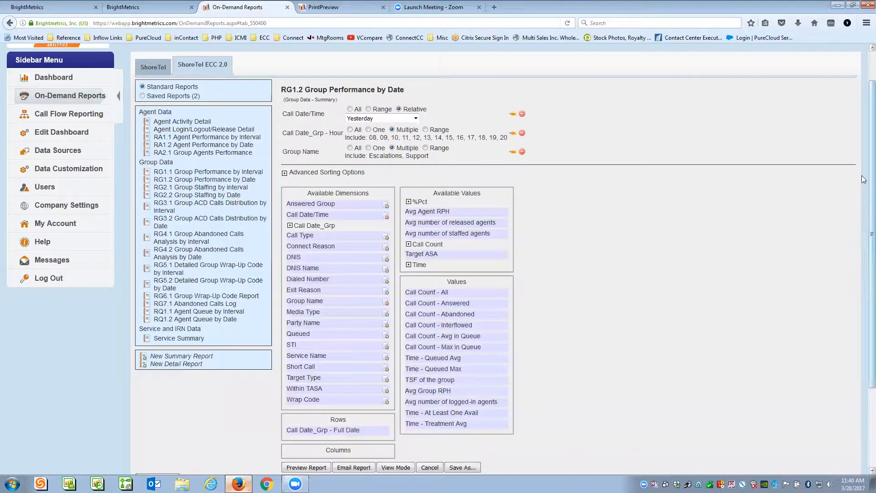
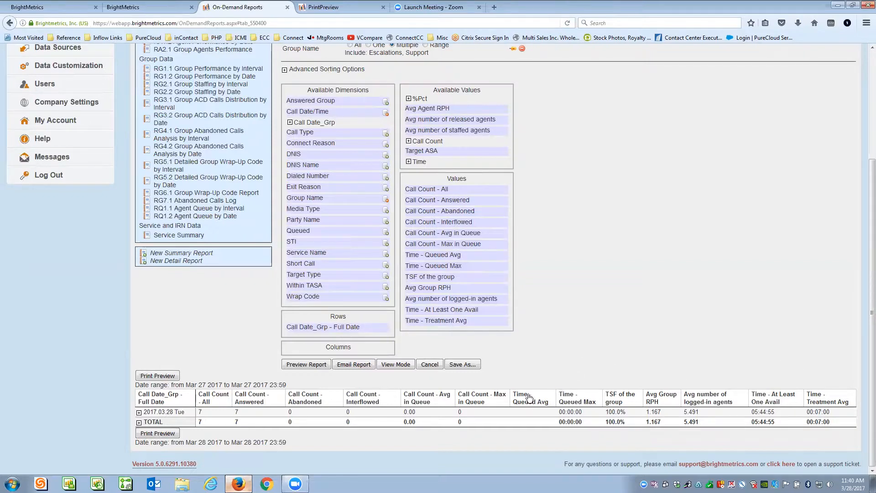
- Remove the Call Count All, Answered, Avg in Queue and Interflowed measures and preview the report
drag(471, 193, 475, 160)
scroll(666, 299, down, 3)
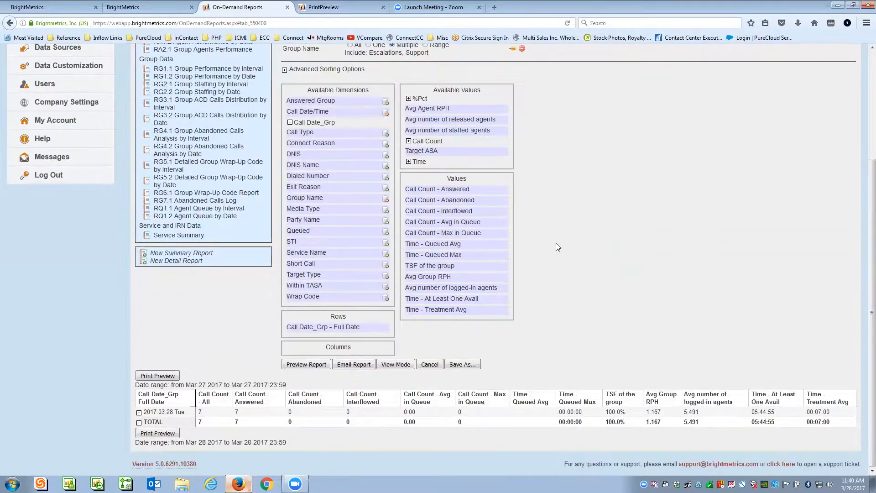
drag(498, 187, 487, 163)
drag(485, 198, 463, 158)
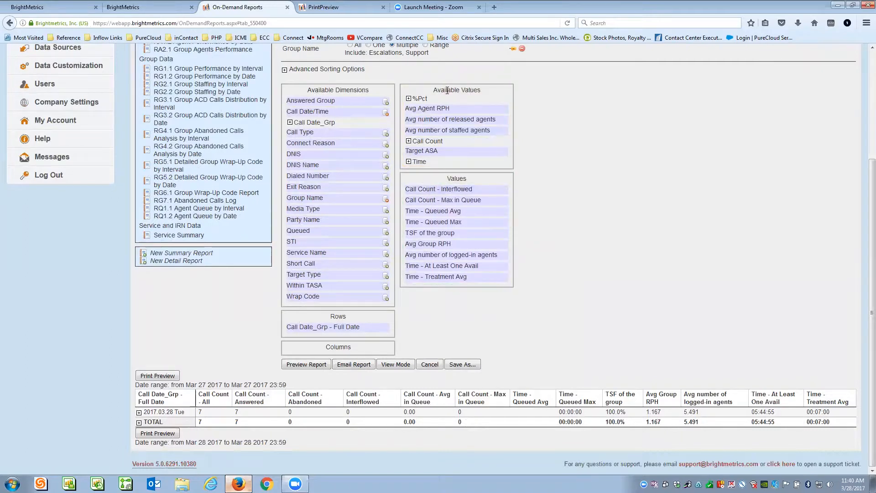
drag(477, 188, 478, 160)
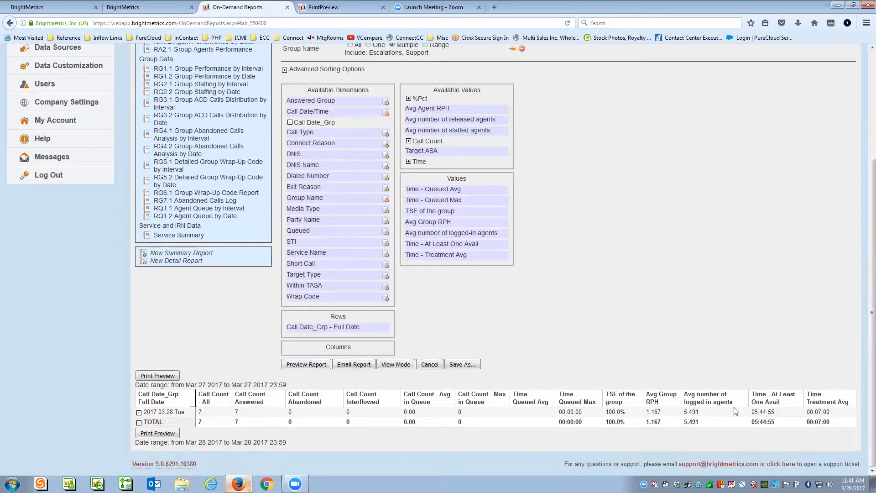
click(305, 364)
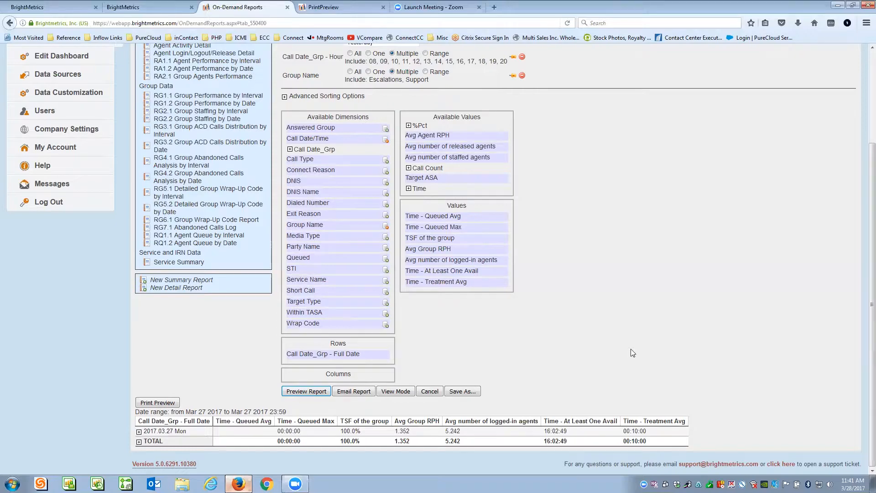
scroll(681, 252, up, 5)
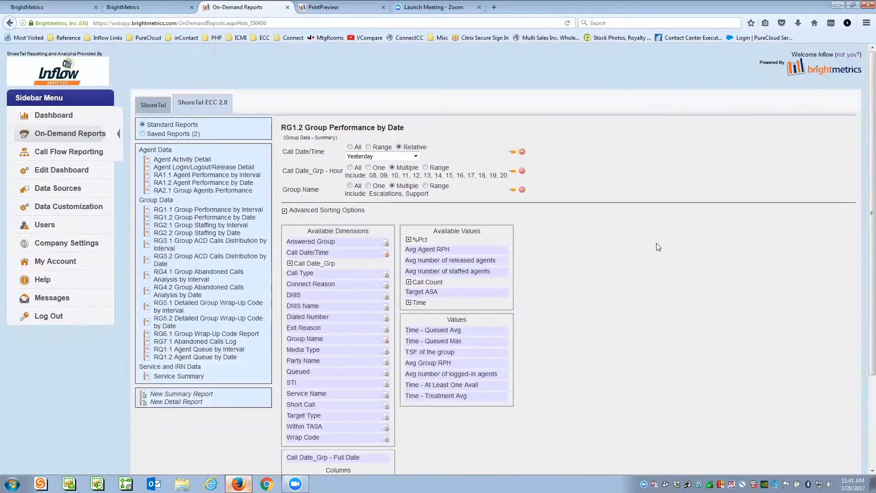
- Open RG1.2 Group Performance by Date and set Call Date/Time to Yesterday
click(195, 218)
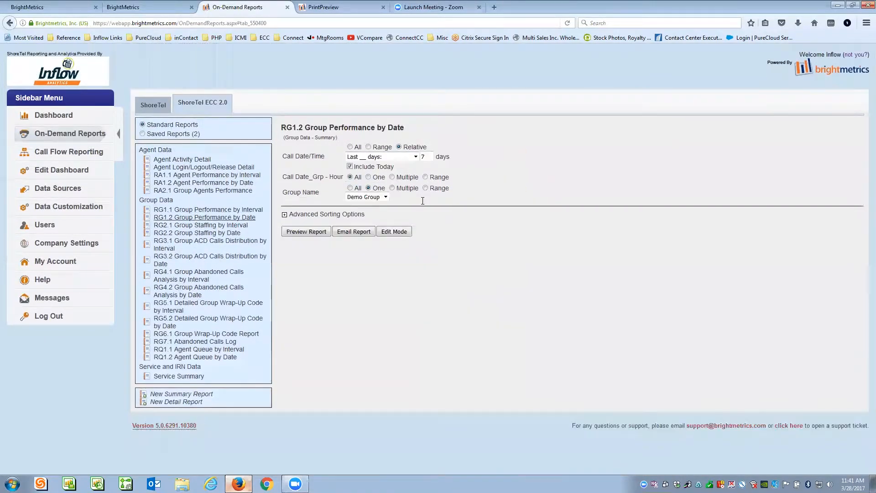
click(415, 157)
click(372, 219)
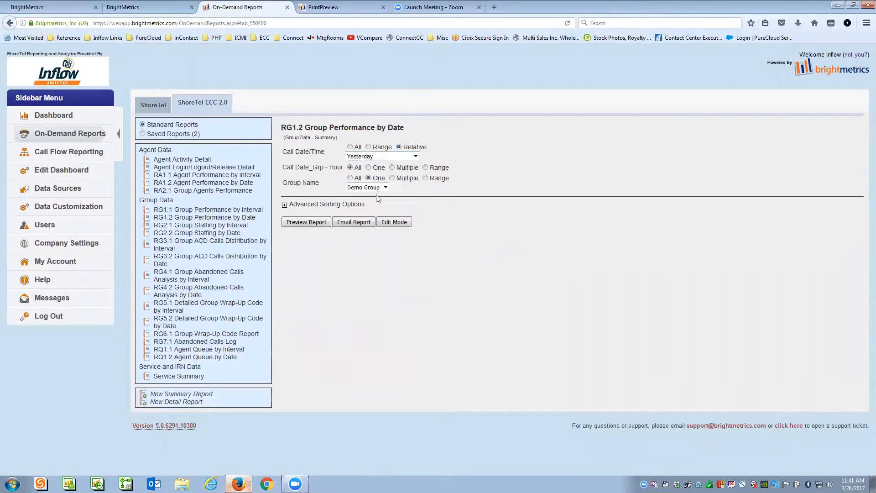
- Filter the Hour field to multiple values, hours 08 through 20
click(392, 167)
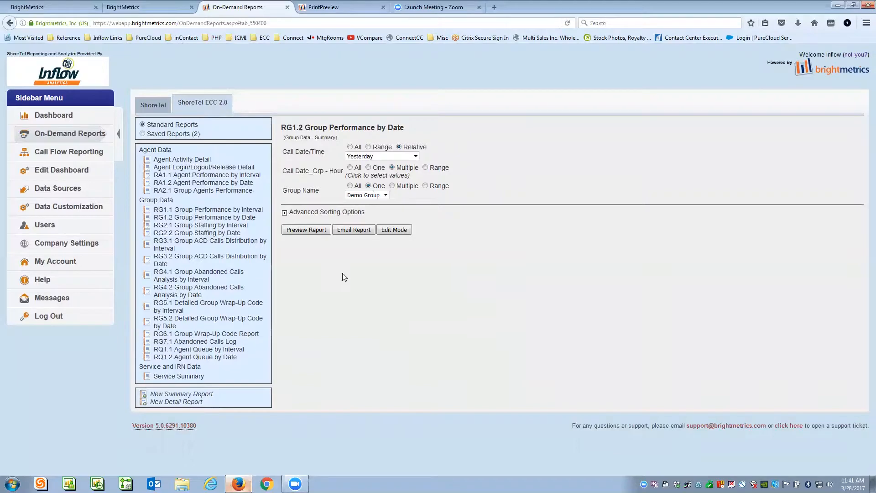
click(399, 177)
scroll(548, 240, down, 2)
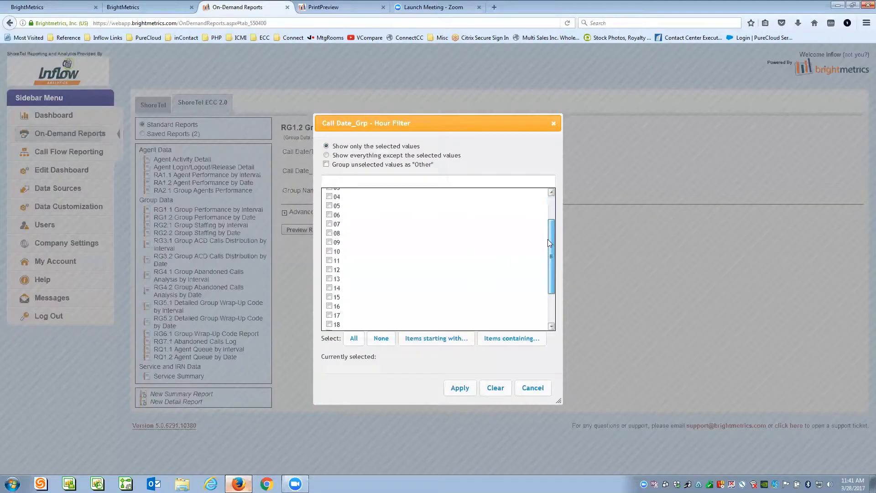
click(329, 233)
click(329, 242)
click(329, 251)
click(329, 260)
click(329, 269)
click(329, 279)
click(329, 287)
click(329, 297)
click(329, 306)
scroll(555, 256, down, 2)
click(329, 271)
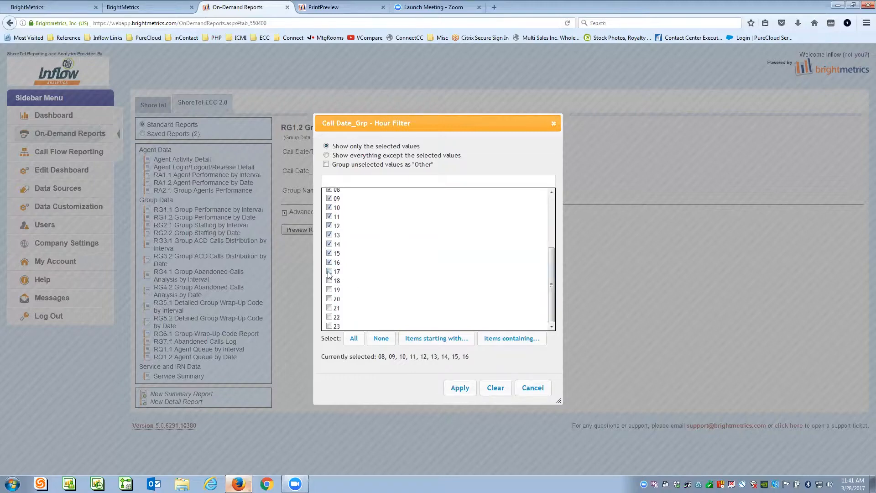
click(328, 280)
click(329, 289)
click(329, 298)
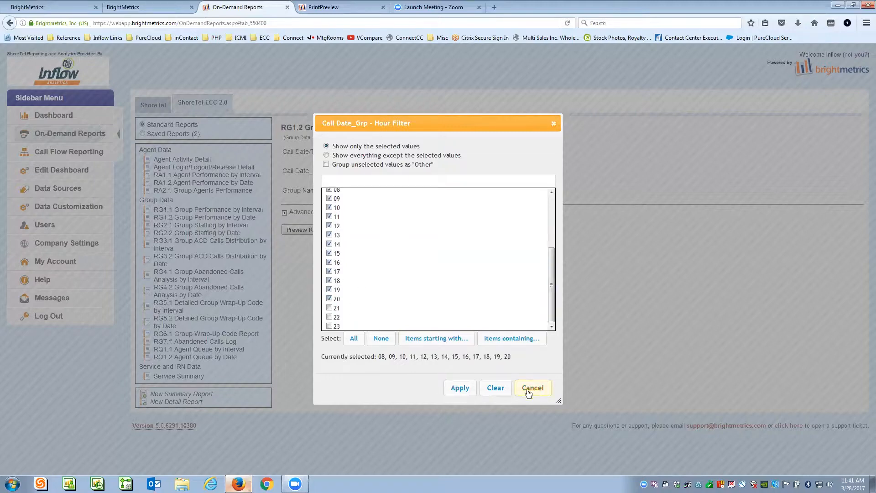
click(459, 388)
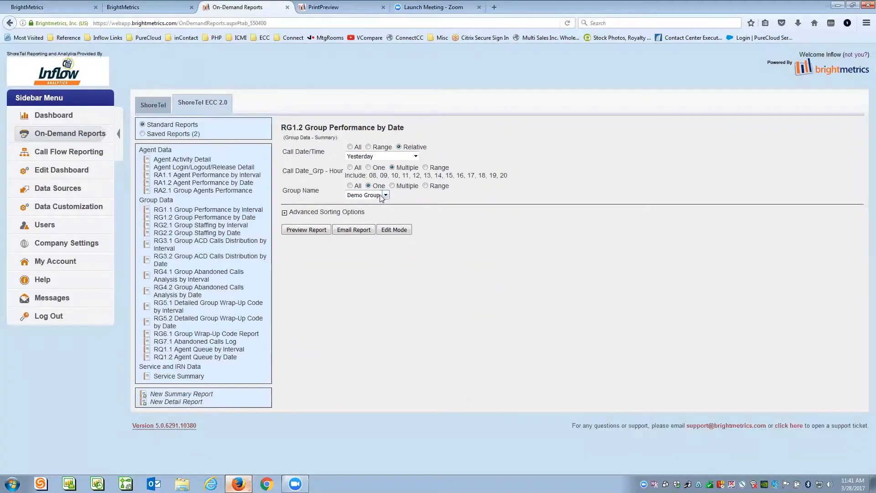
- Limit Group Name to Escalations and Support and preview the report
click(392, 186)
click(395, 193)
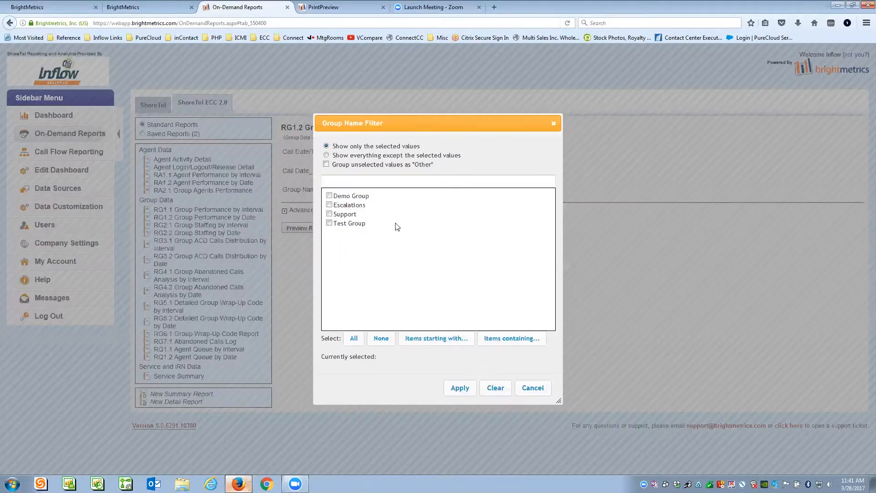
click(343, 205)
click(328, 214)
click(459, 388)
click(305, 228)
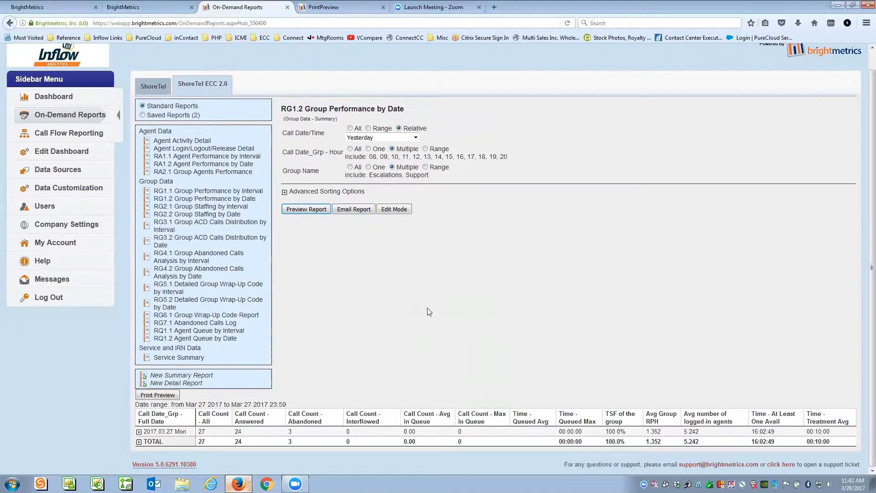
- In Edit Mode, add Party Name as a column grouping and preview the split report
click(395, 210)
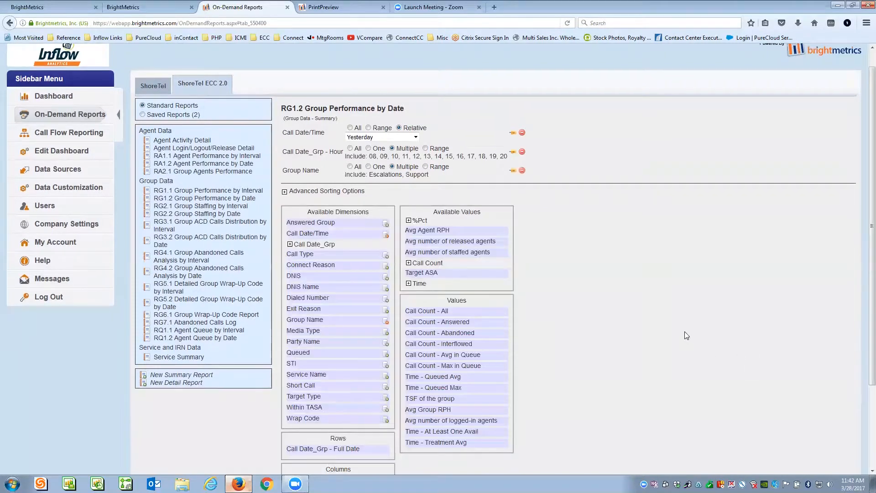
scroll(686, 333, down, 3)
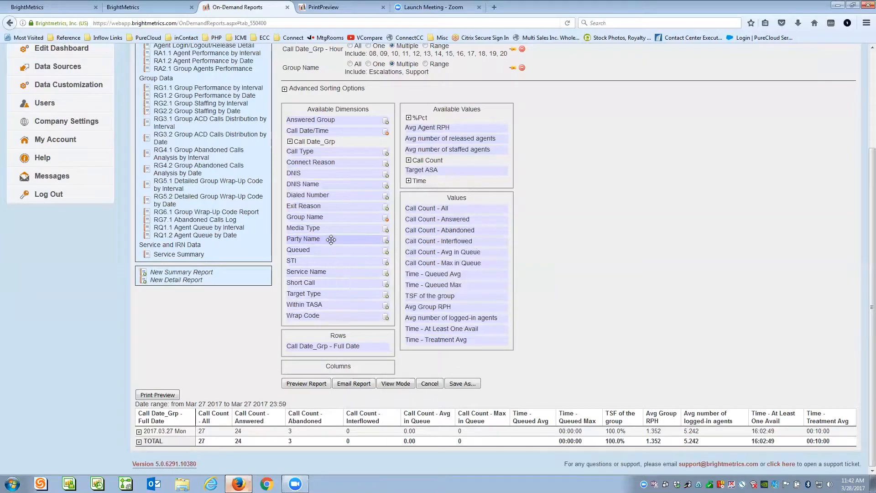
drag(330, 239, 328, 382)
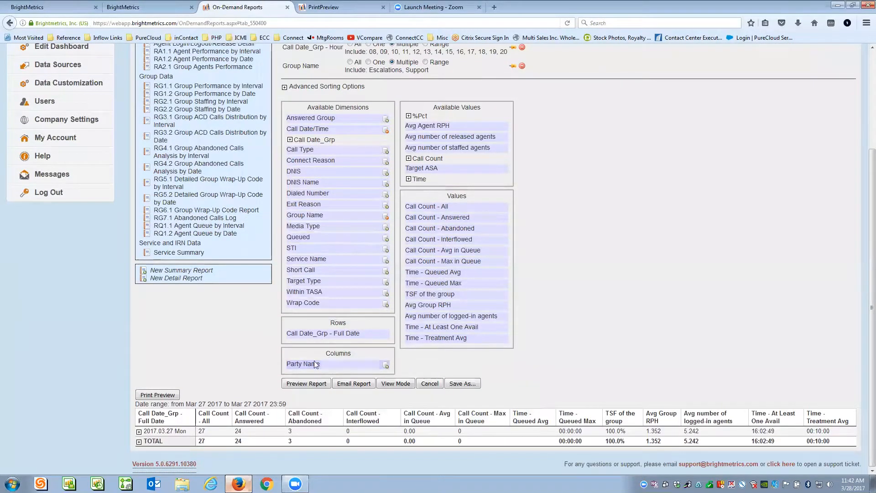
click(302, 383)
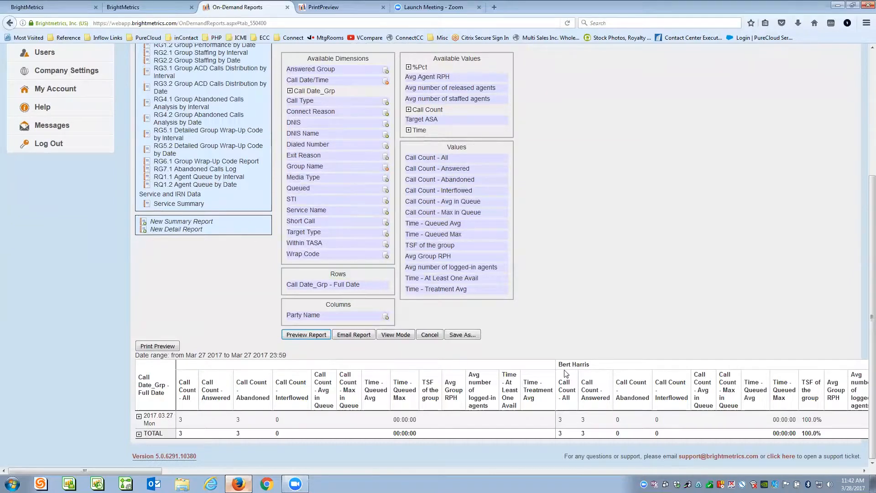
drag(563, 364, 652, 364)
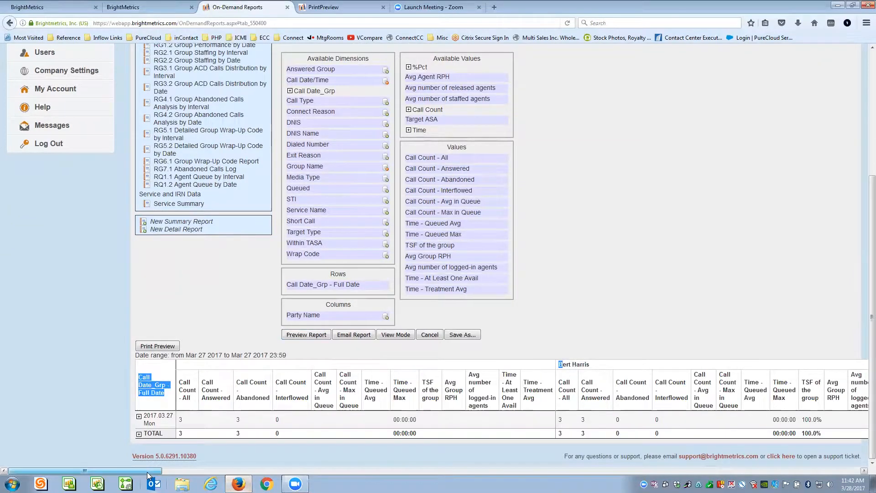
drag(149, 470, 211, 472)
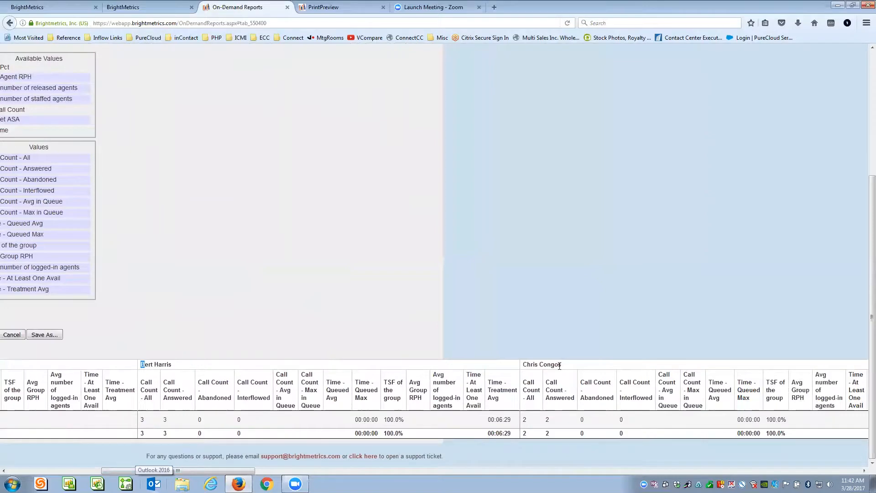
drag(234, 470, 351, 474)
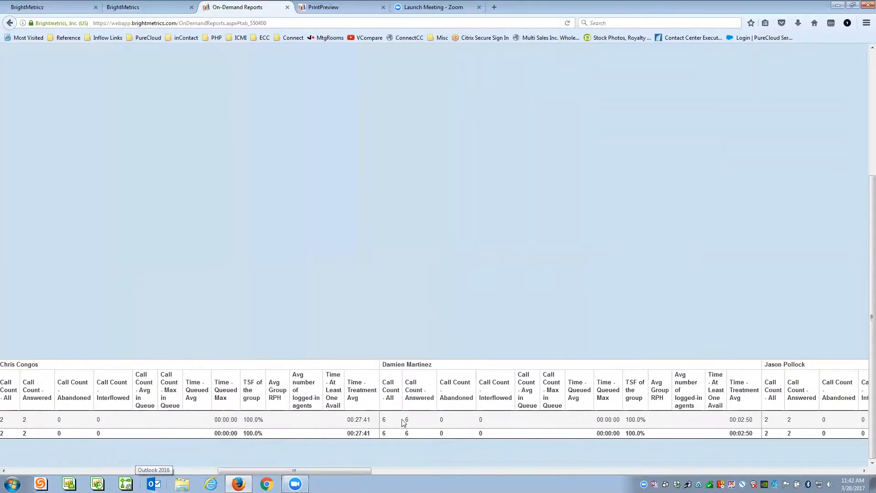
drag(357, 470, 131, 458)
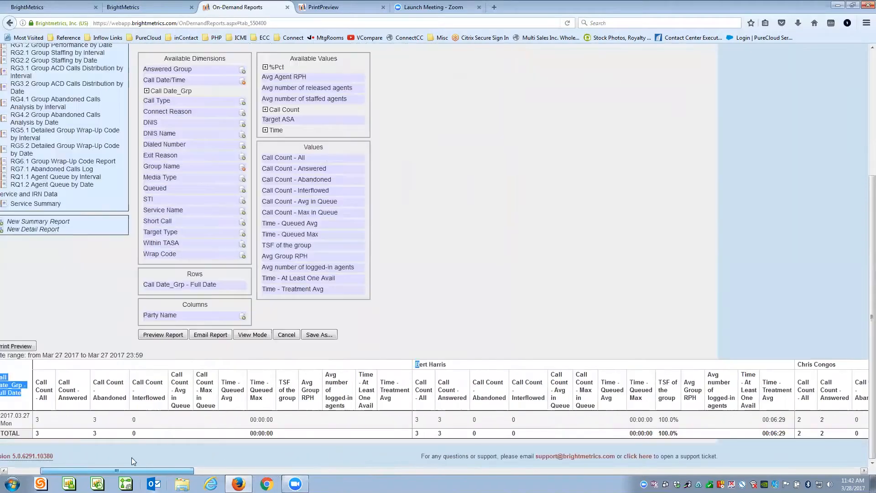
- Move Party Name from Columns into Rows and preview the report again
drag(368, 314, 368, 298)
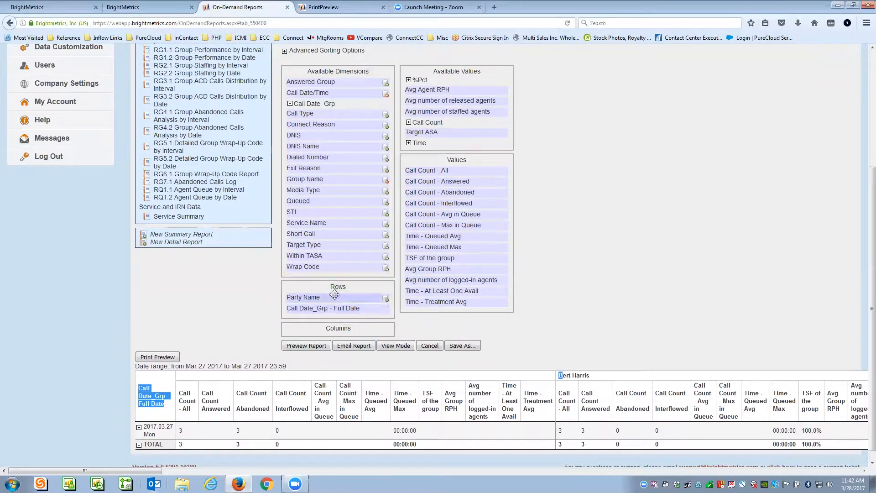
click(313, 345)
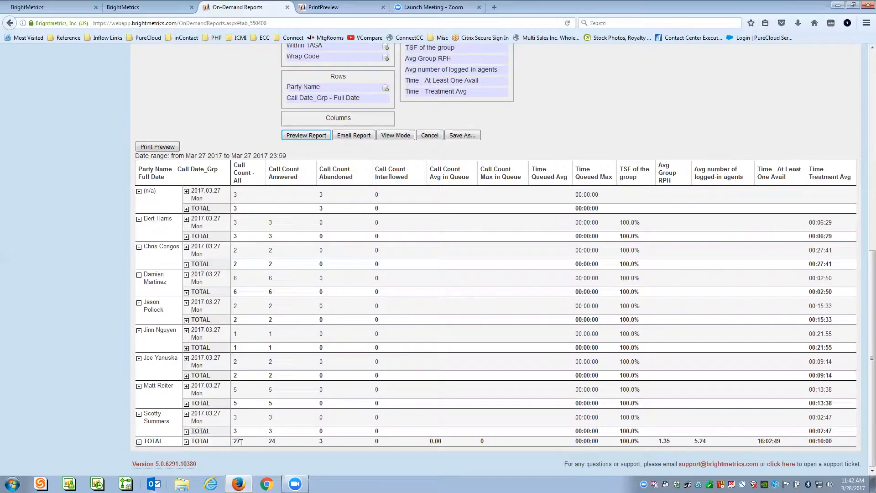
drag(235, 441, 240, 439)
- Drop Party Name from the rows, preview grouped by Service Name, then remove Service Name too
click(72, 294)
scroll(637, 208, up, 3)
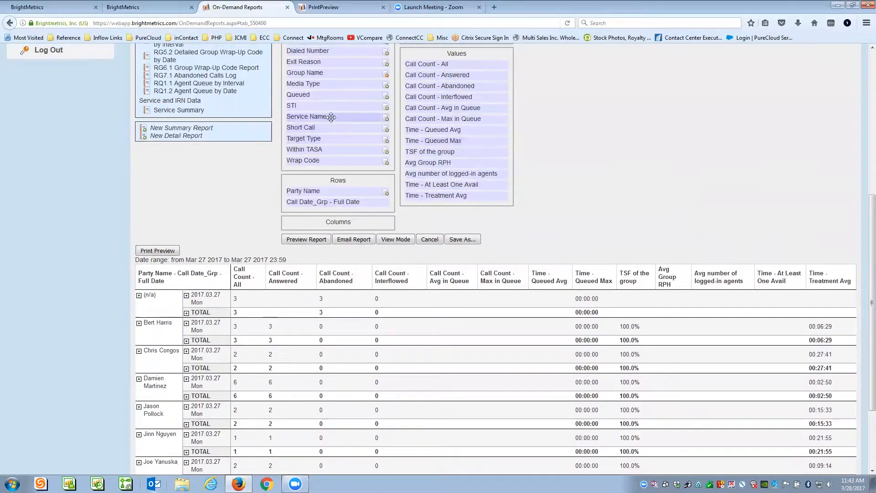
mouse_move(327, 192)
mouse_down()
mouse_move(329, 104)
mouse_move(334, 199)
mouse_up()
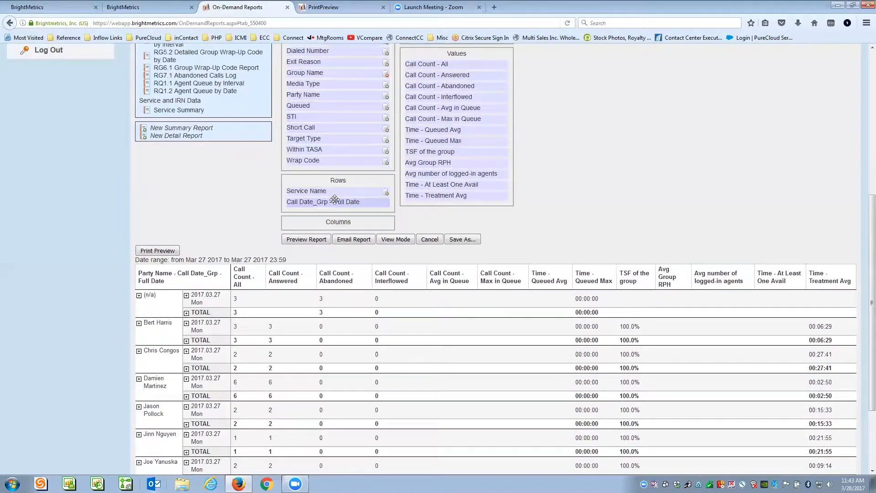
click(316, 240)
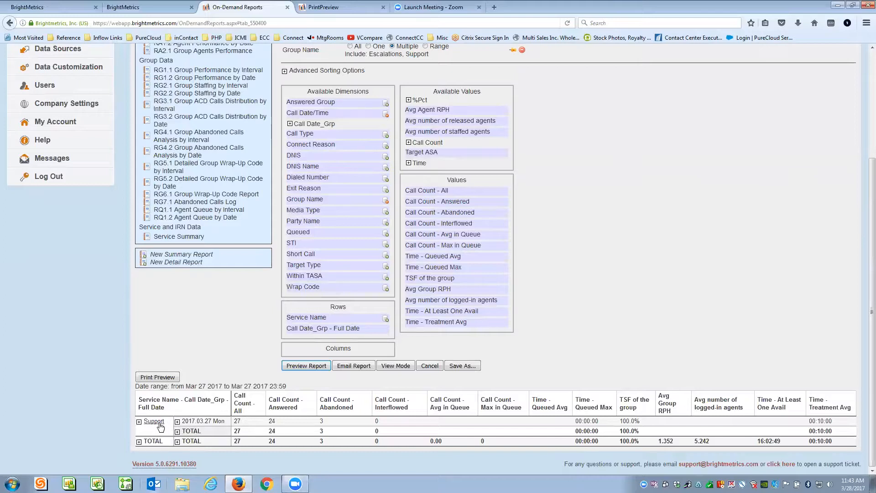
drag(349, 318, 339, 336)
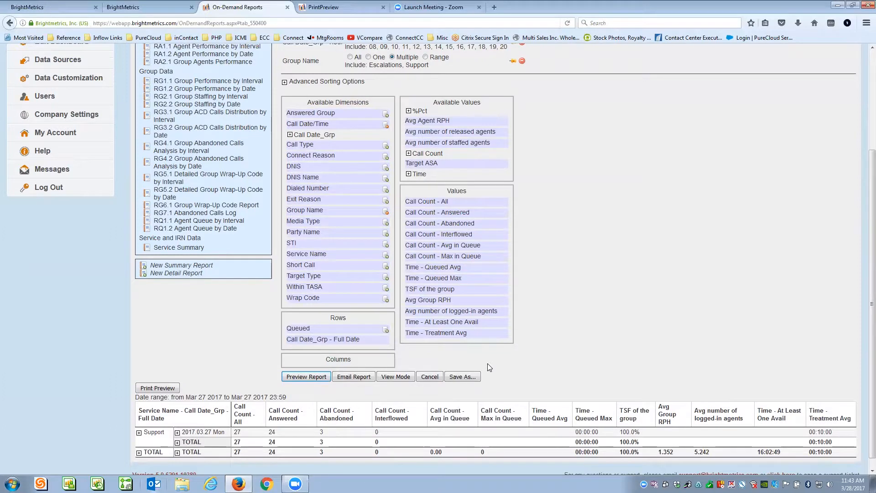
scroll(615, 279, down, 1)
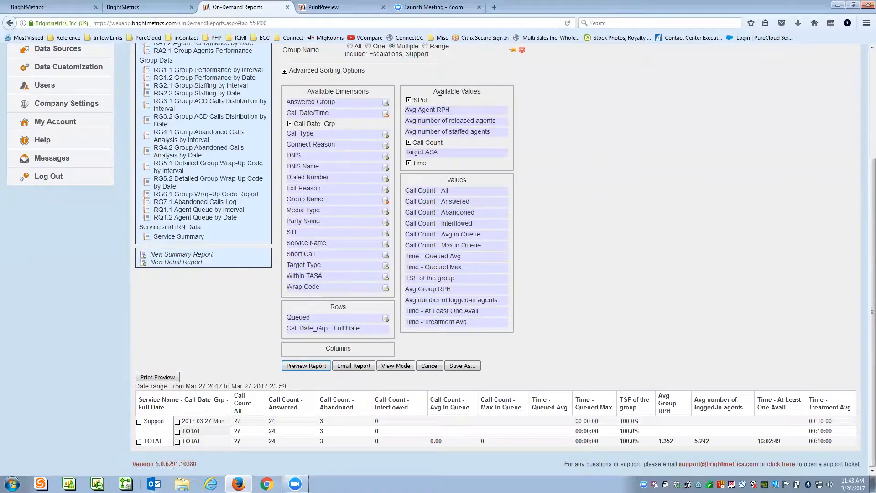
- Add '%Pct - Time at least one agent avail' to Values and preview the report
click(408, 99)
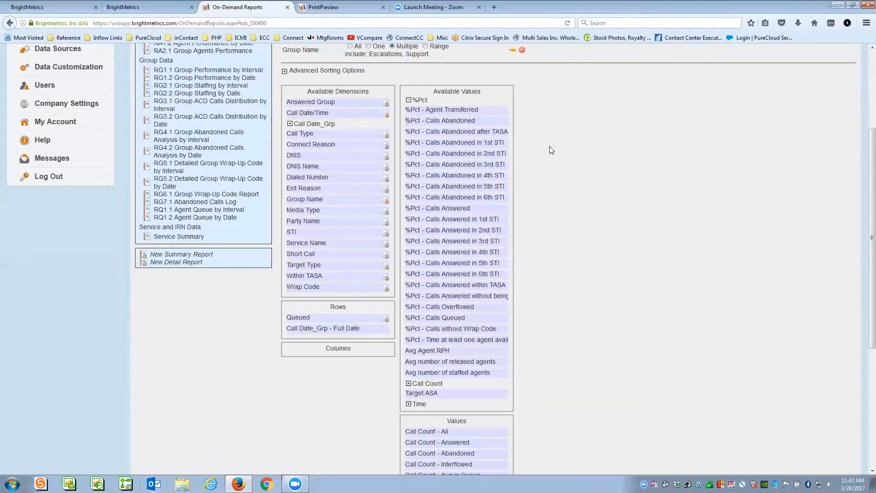
scroll(542, 192, down, 4)
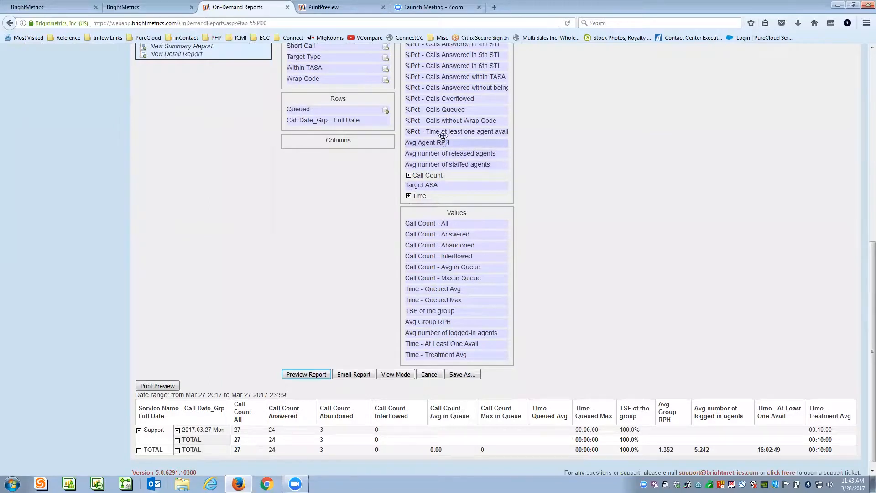
drag(441, 131, 446, 358)
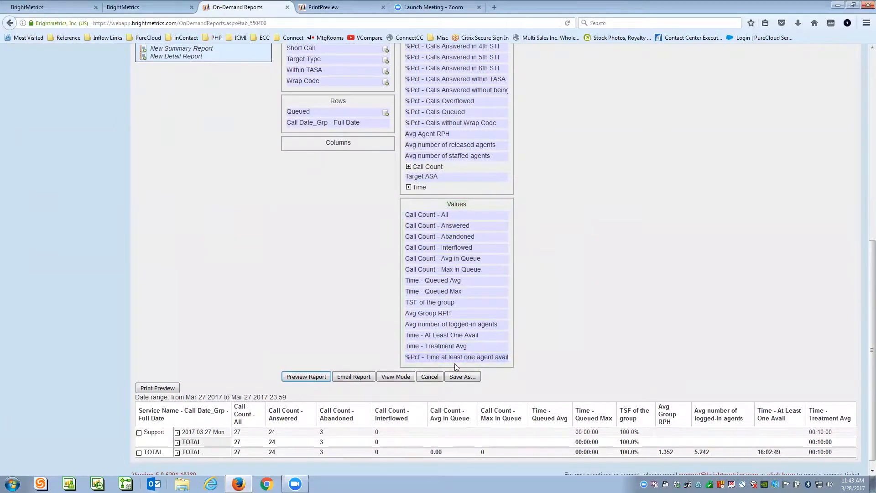
click(312, 375)
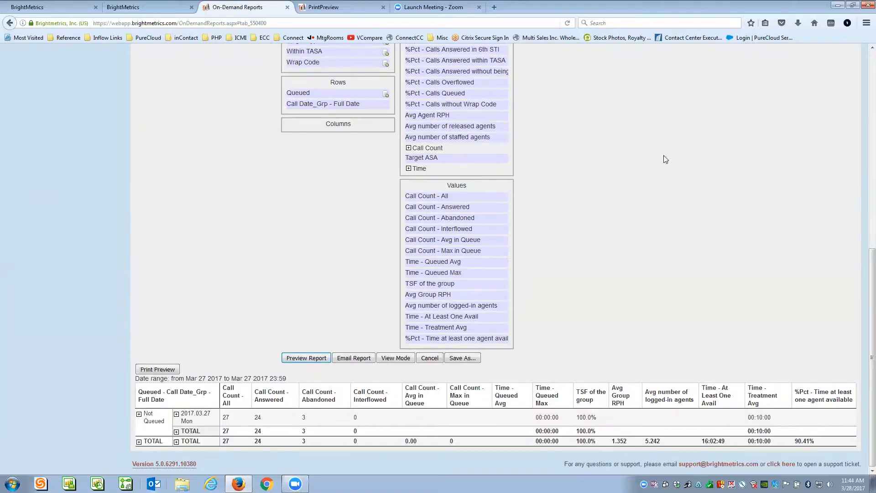
scroll(664, 156, up, 3)
drag(298, 251, 307, 223)
- Preview the report grouped only by Call Date, without Queued
scroll(574, 242, down, 3)
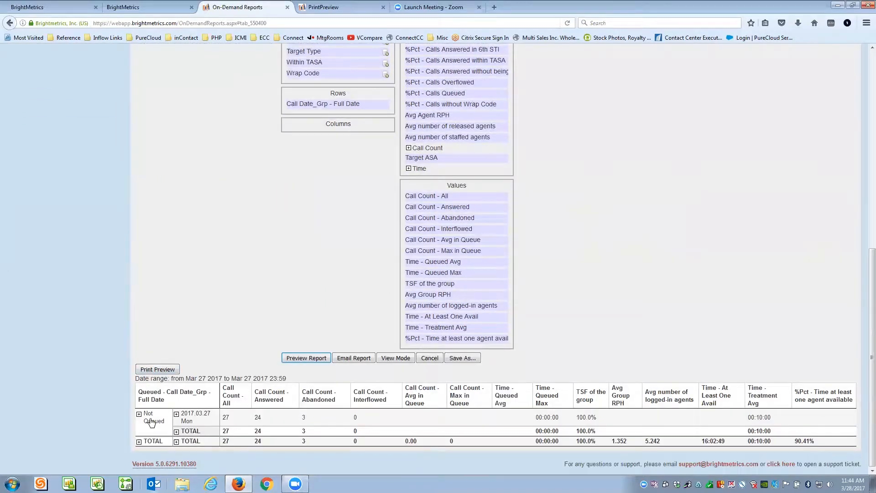
click(314, 358)
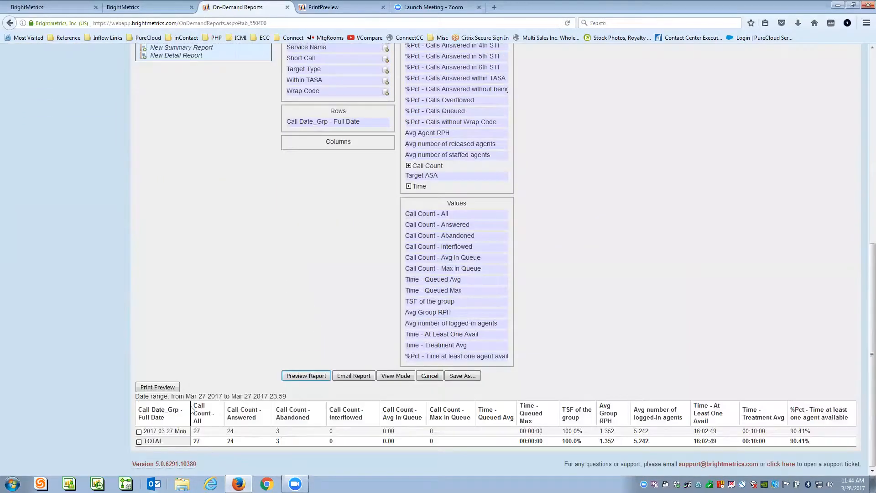
scroll(616, 337, up, 2)
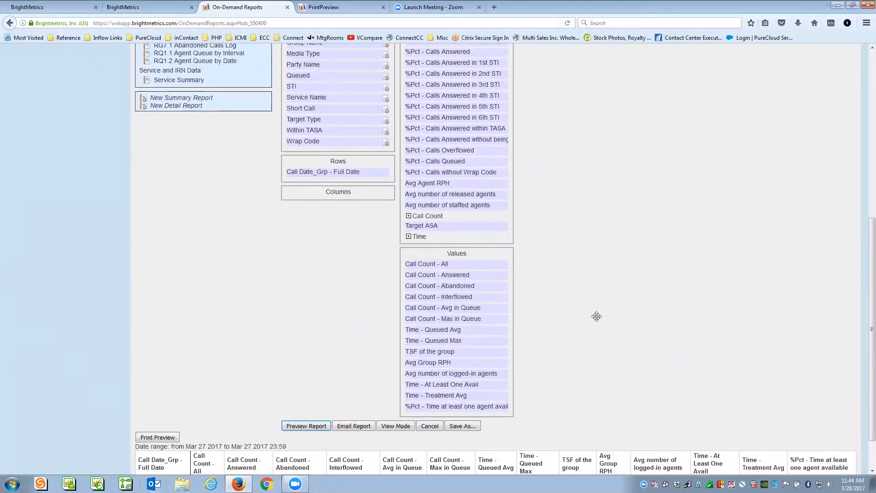
- Add Party Name beneath Call Date_Grp in the rows and preview the per-agent breakdown
drag(317, 67, 316, 174)
scroll(740, 297, down, 2)
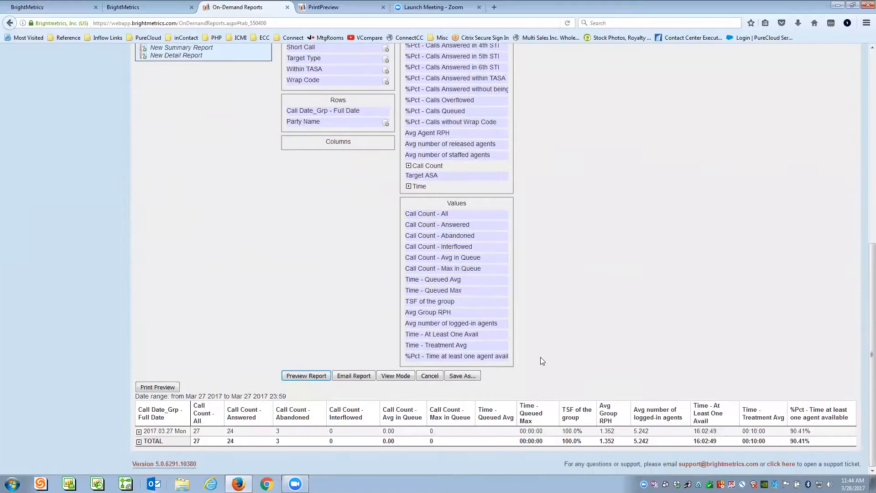
click(306, 376)
scroll(117, 252, down, 5)
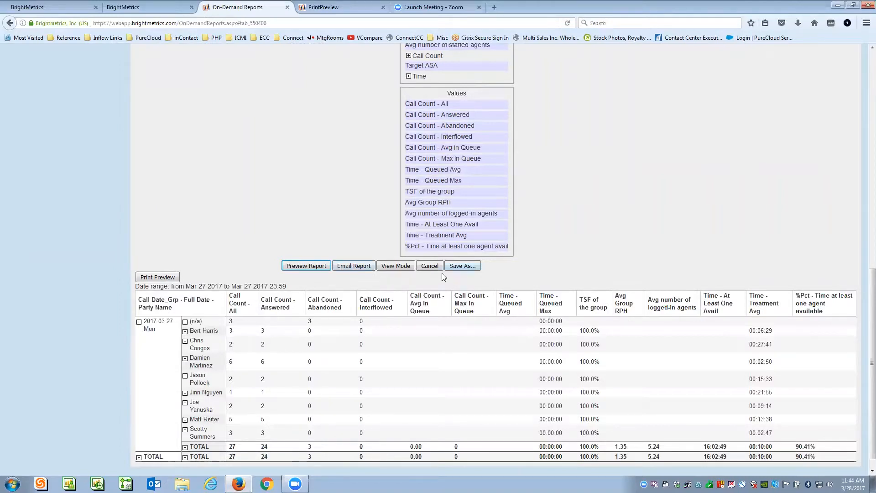
click(464, 267)
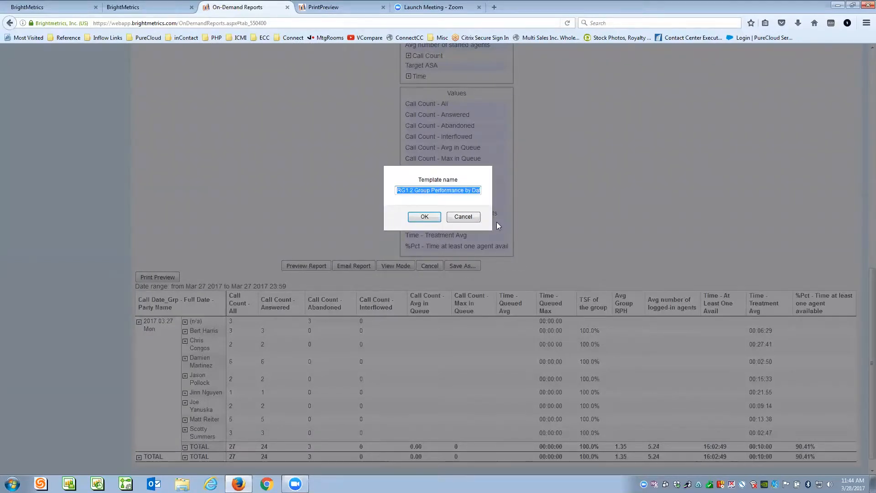
- Prefix the template name with the owner's name and 'Daily Agent Calls - ', then save it
key(Home)
text(ChrisR)
text( - Daily)
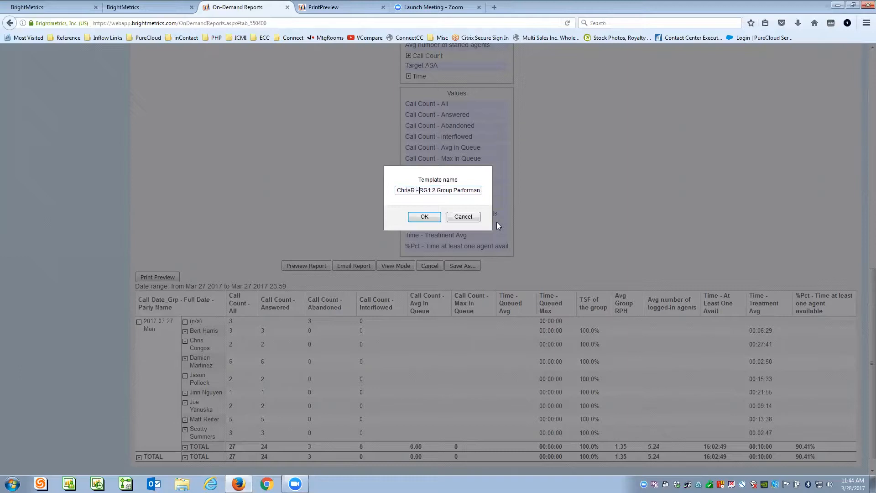
text( Det)
key(BackSpace)
key(BackSpace)
key(BackSpace)
text(Agent Calls -)
key(End)
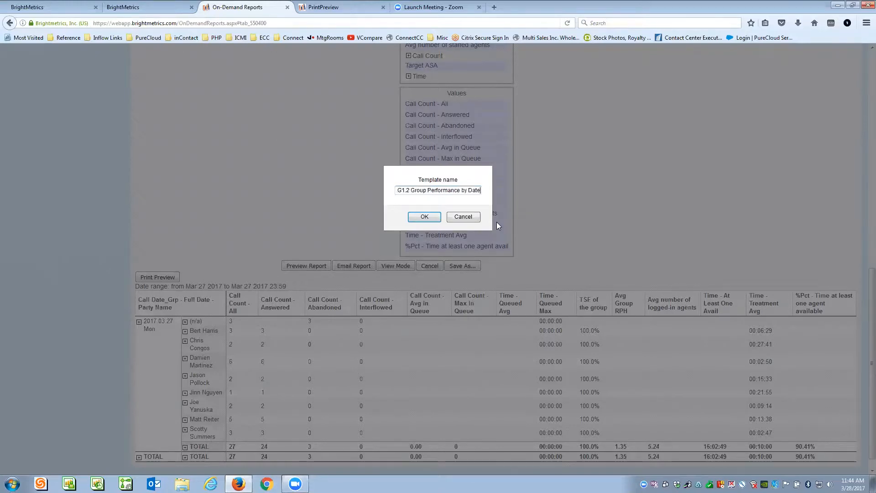
drag(415, 190, 479, 189)
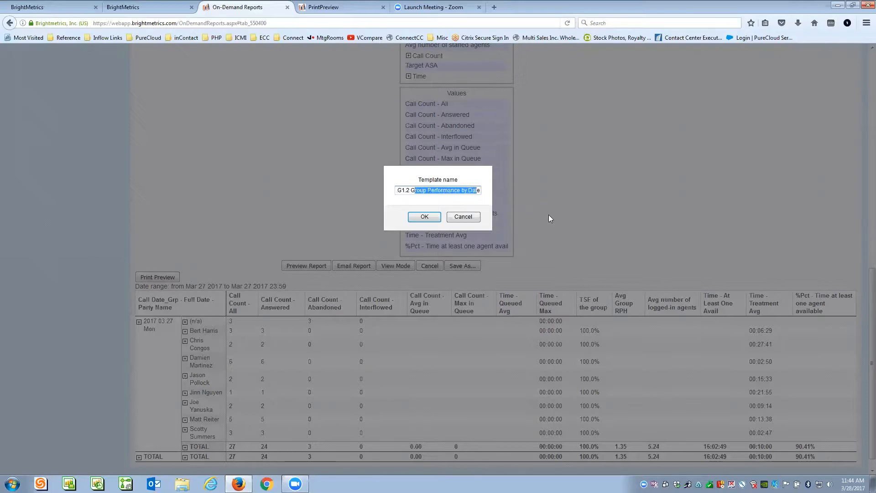
click(435, 219)
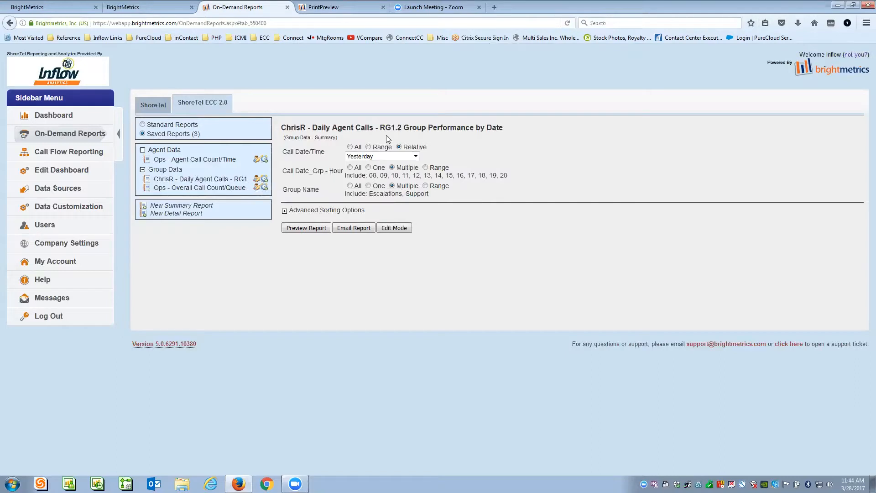
- Share the saved report with a first colleague at Admin permission
click(257, 180)
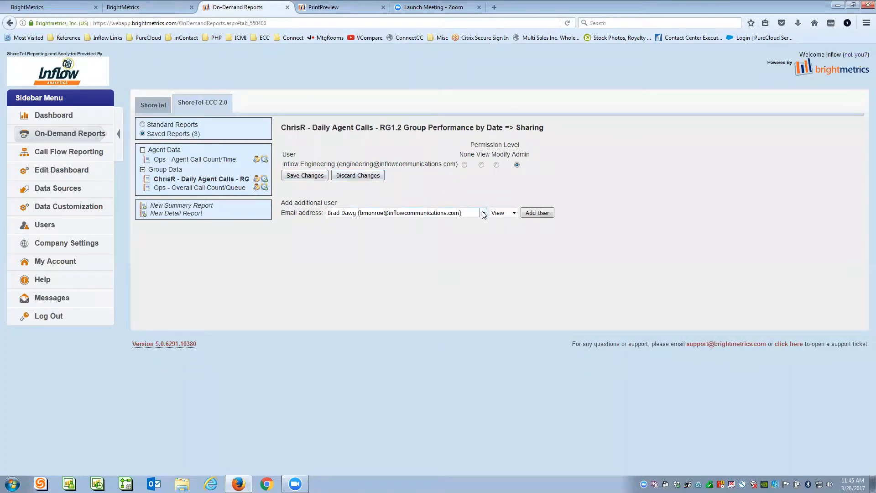
click(482, 213)
click(356, 221)
click(514, 212)
click(503, 238)
click(537, 213)
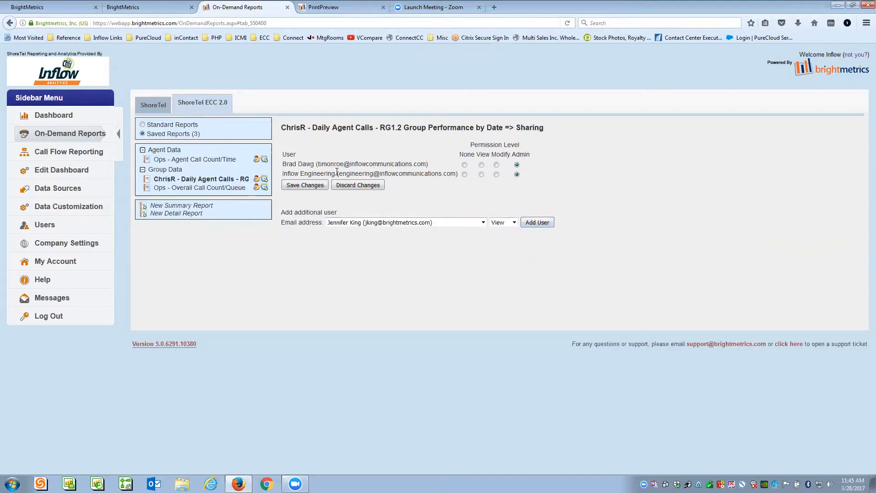
- Add a second colleague to the sharing list with Modify permission
click(482, 223)
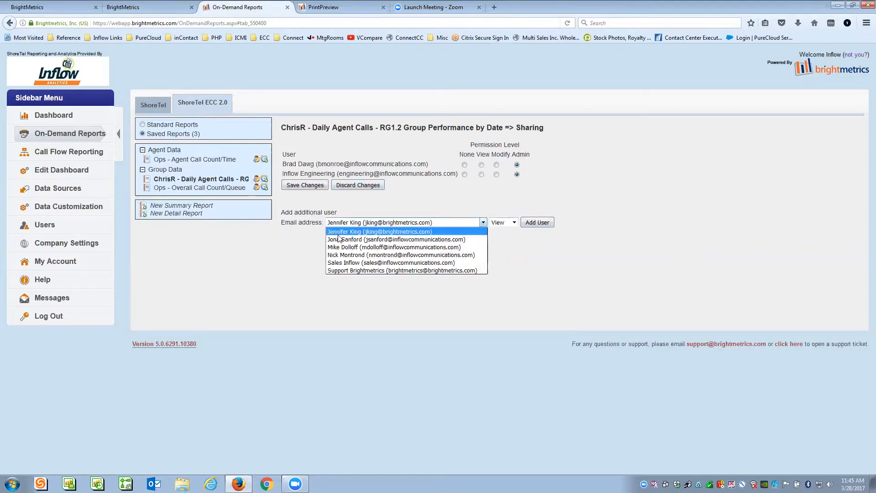
click(338, 240)
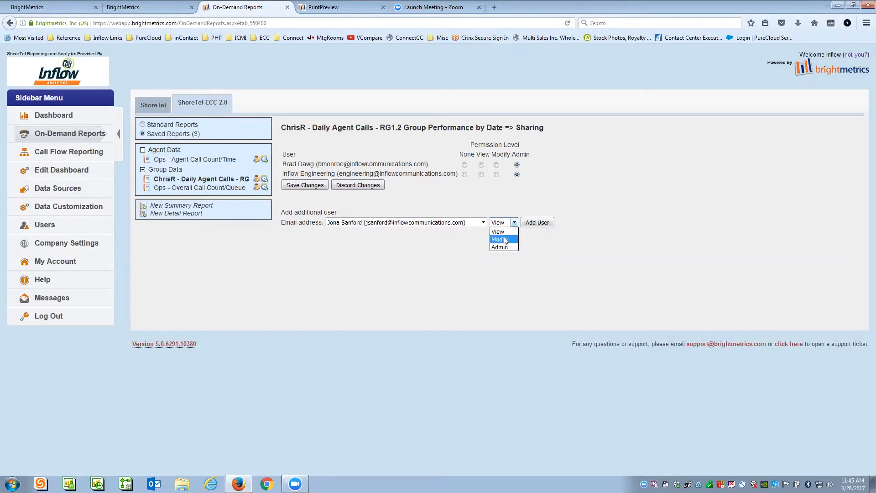
click(537, 222)
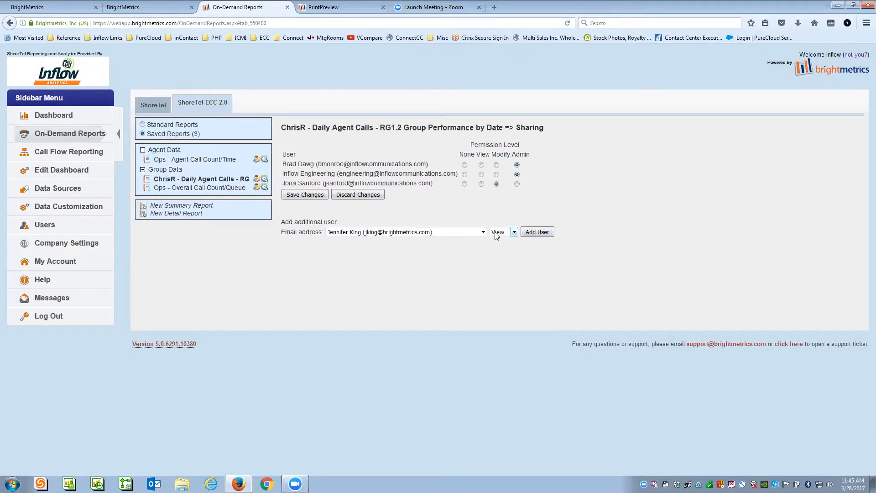
click(265, 180)
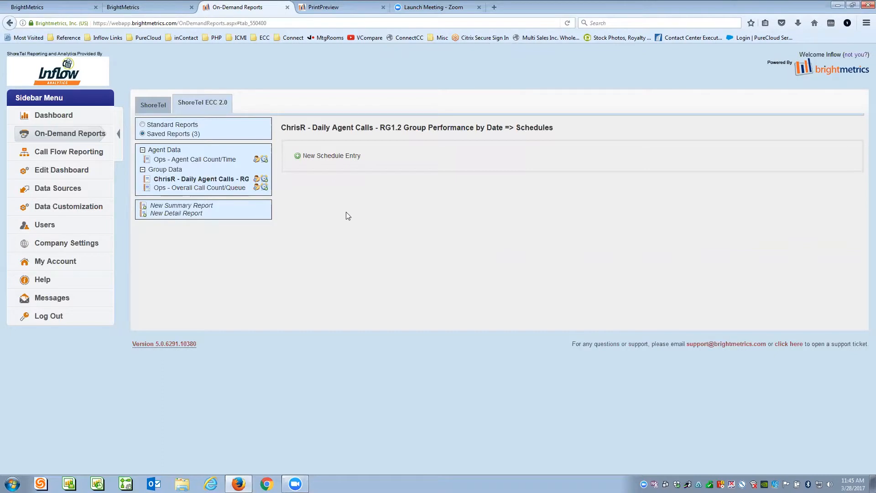
- Create a new schedule entry sending to two recipient e-mail addresses
click(324, 158)
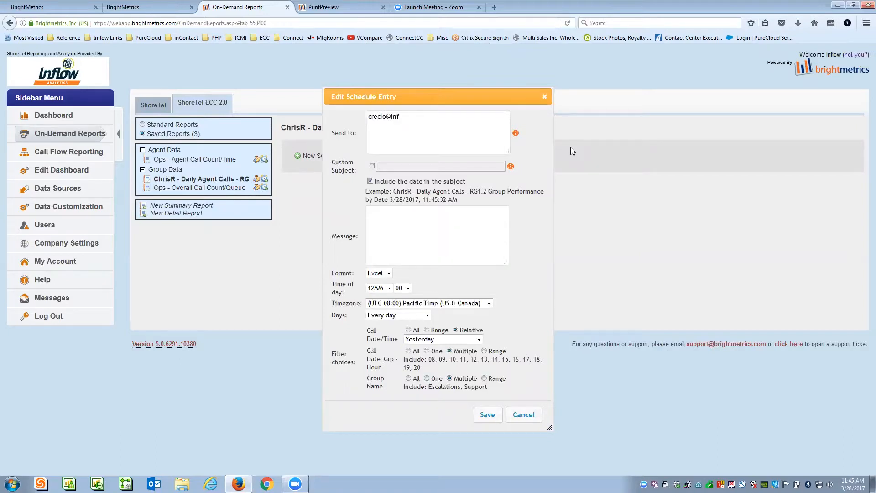
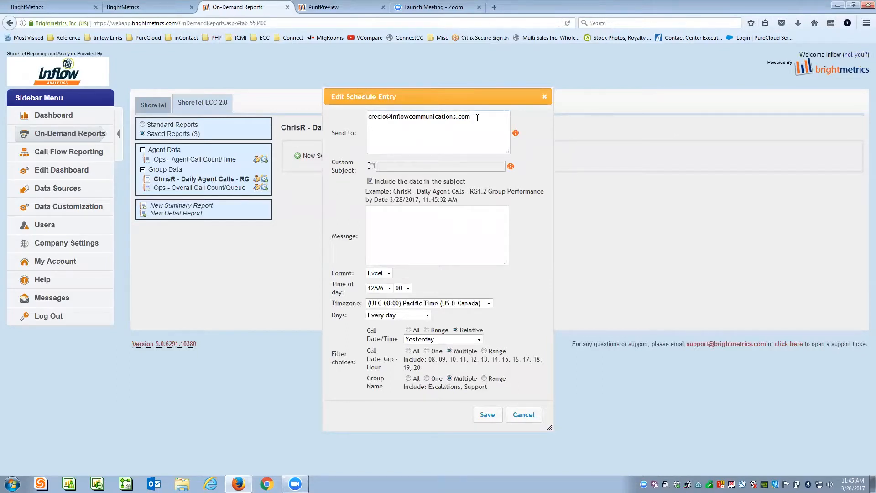
key(Return)
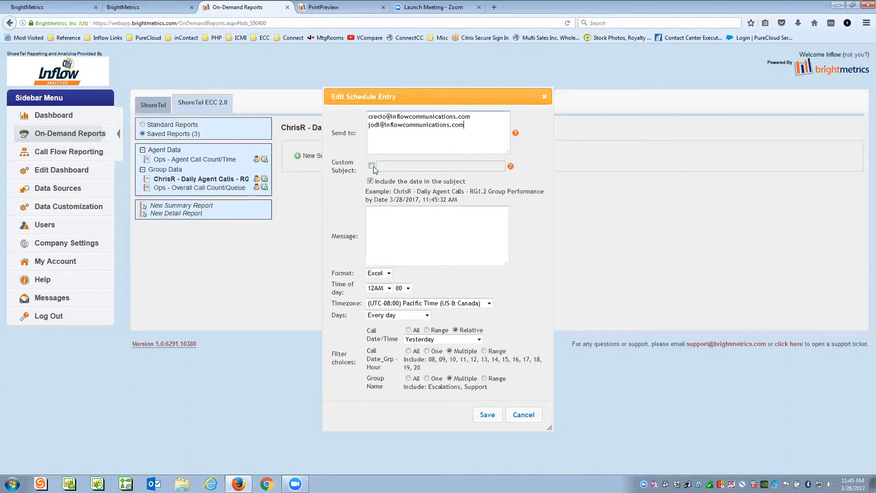
- Enable Custom Subject and enter the owner's name followed by 'Daily Agent Deets'
click(372, 165)
click(372, 165)
click(372, 166)
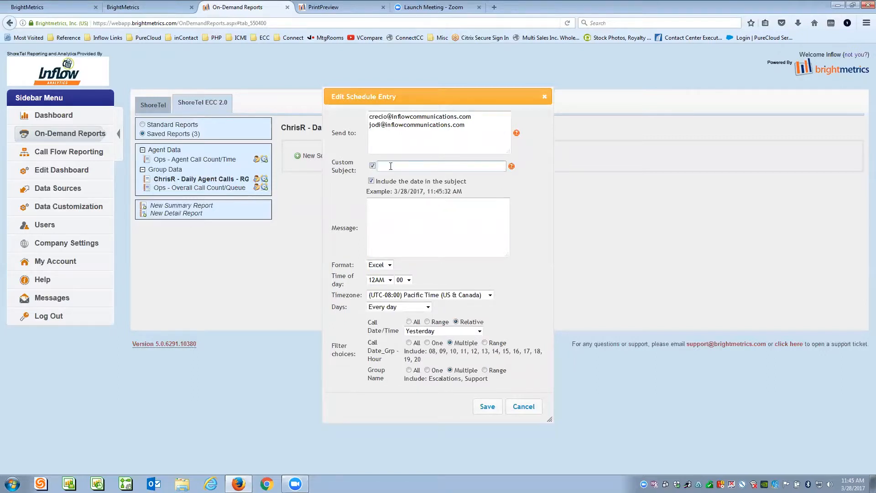
text(ChrisR - )
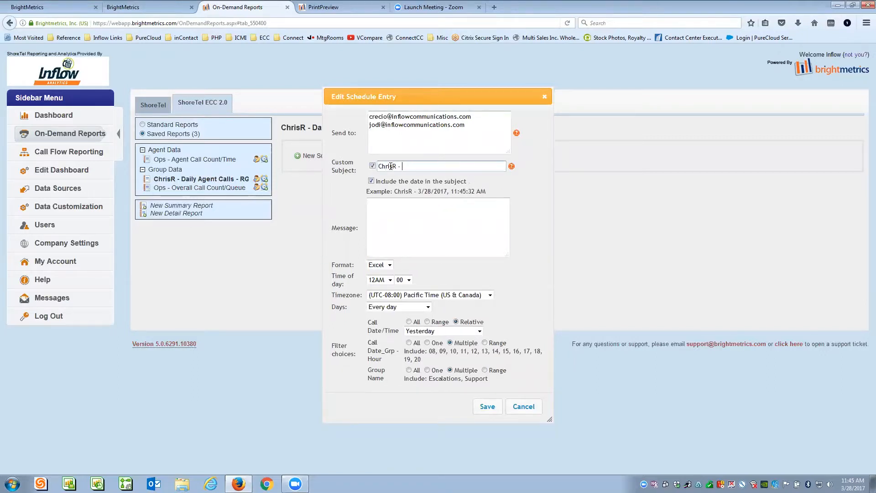
text(Daily Agent Det)
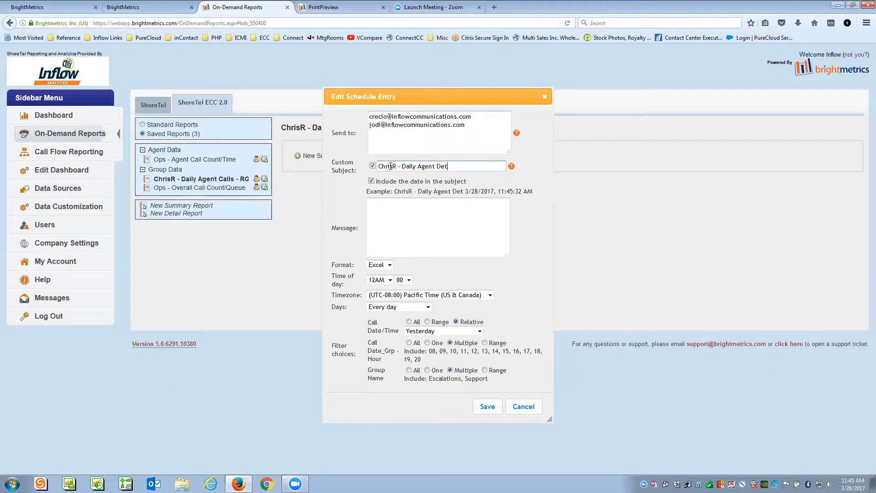
key(BackSpace)
text(ets)
click(406, 213)
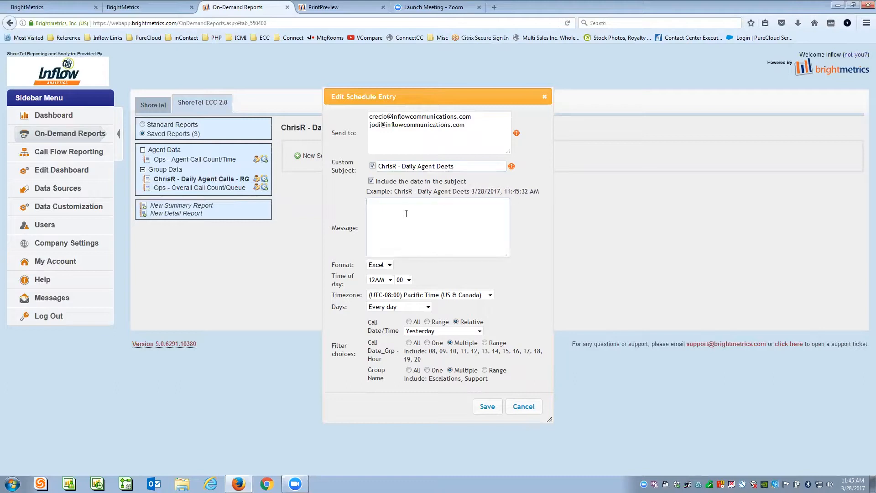
- Write the message 'Hey..your daily detials' and keep Excel as the attachment format
text(Hey..your daily detials a)
key(BackSpace)
key(BackSpace)
key(BackSpace)
key(BackSpace)
click(389, 264)
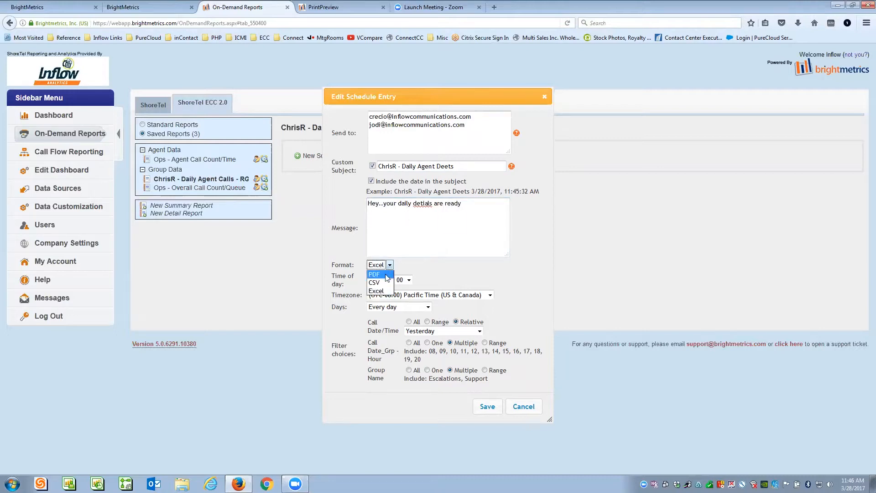
click(383, 291)
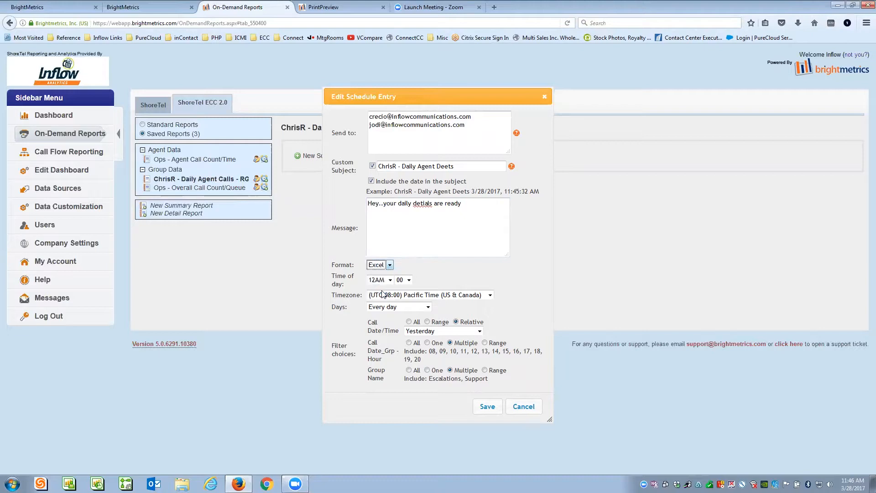
click(390, 265)
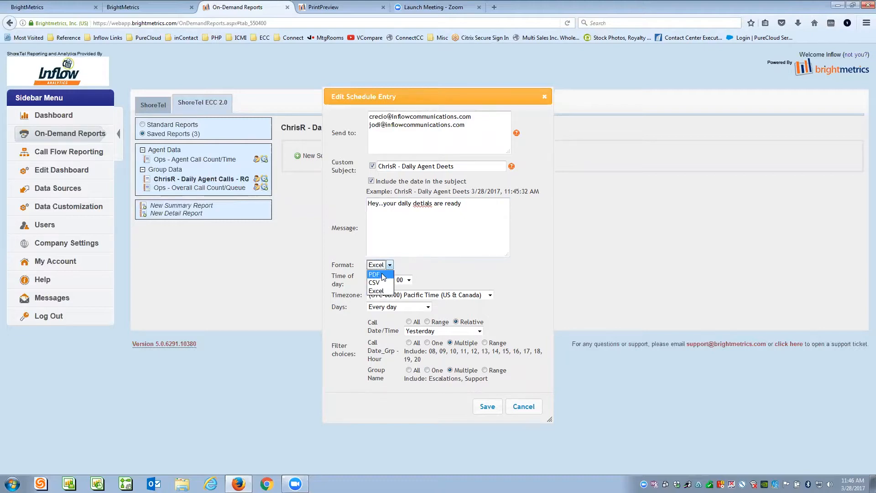
click(376, 291)
- Schedule delivery at 5AM on days 15 and 31, keep Yesterday, and save the entry
click(390, 279)
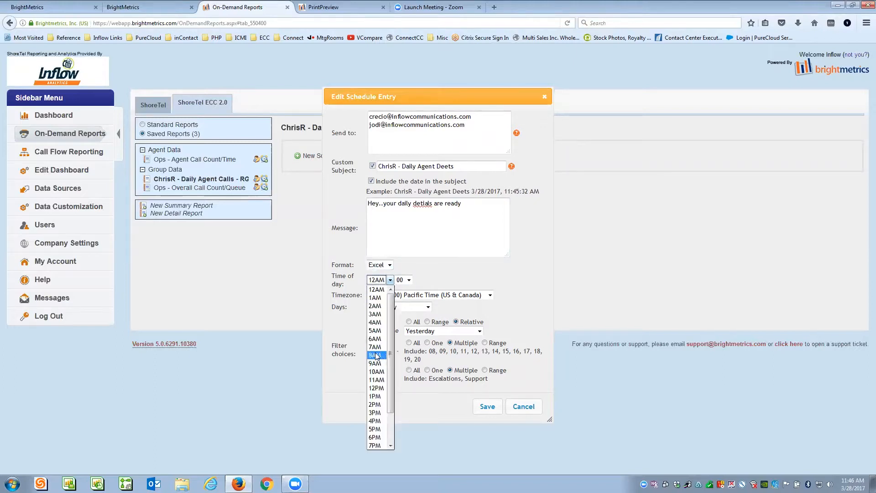
click(376, 331)
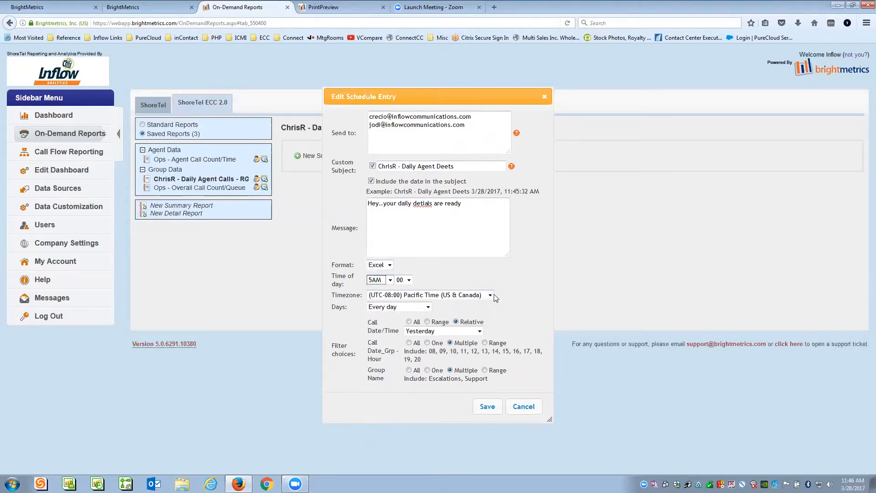
click(427, 306)
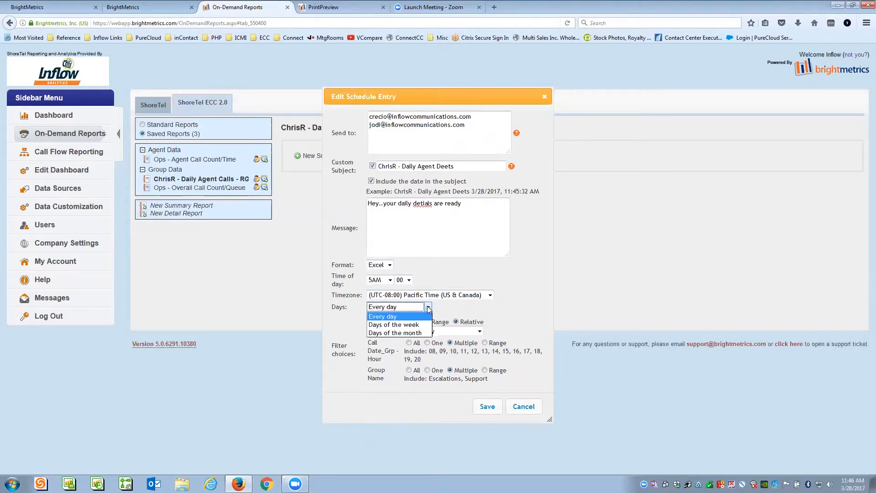
click(390, 332)
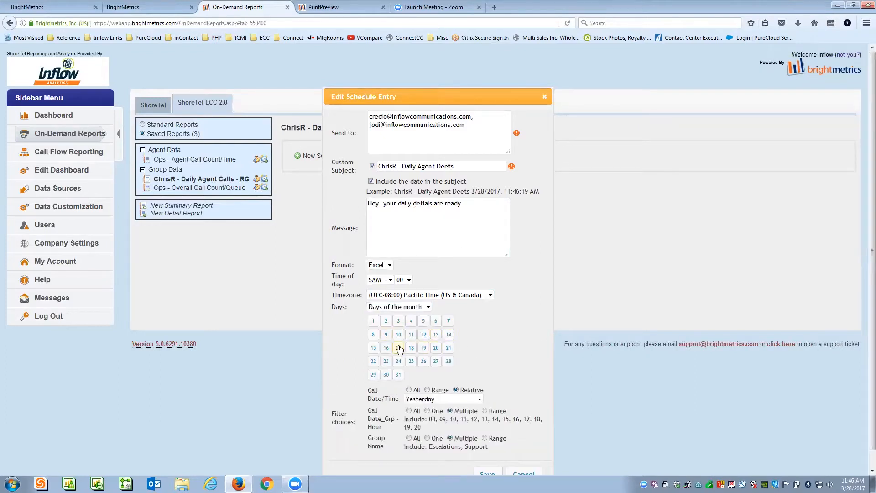
click(373, 348)
click(398, 375)
scroll(518, 339, down, 1)
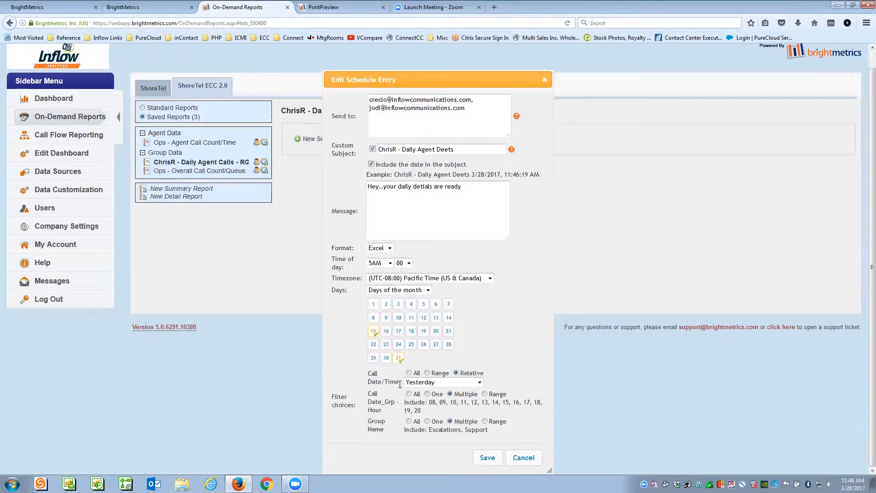
click(479, 383)
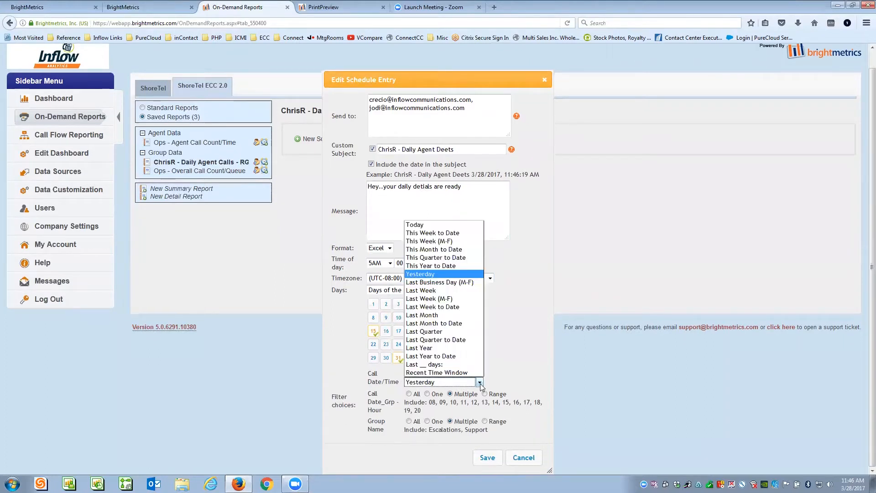
click(412, 275)
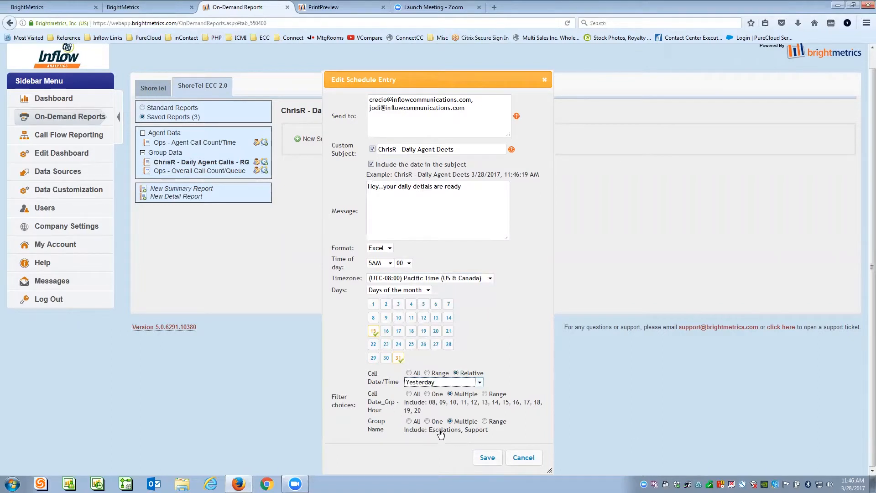
click(487, 458)
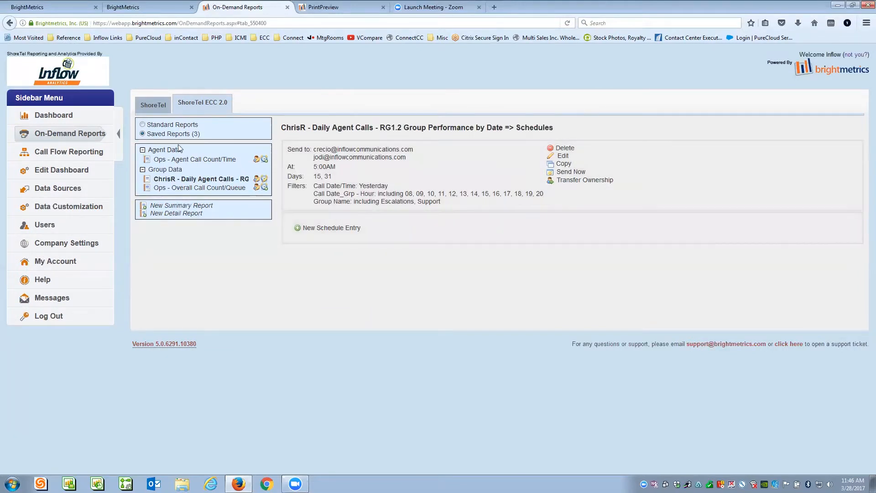
- Open the Agent Activity Detail standard report and set its Call Date/Time to Yesterday
click(142, 124)
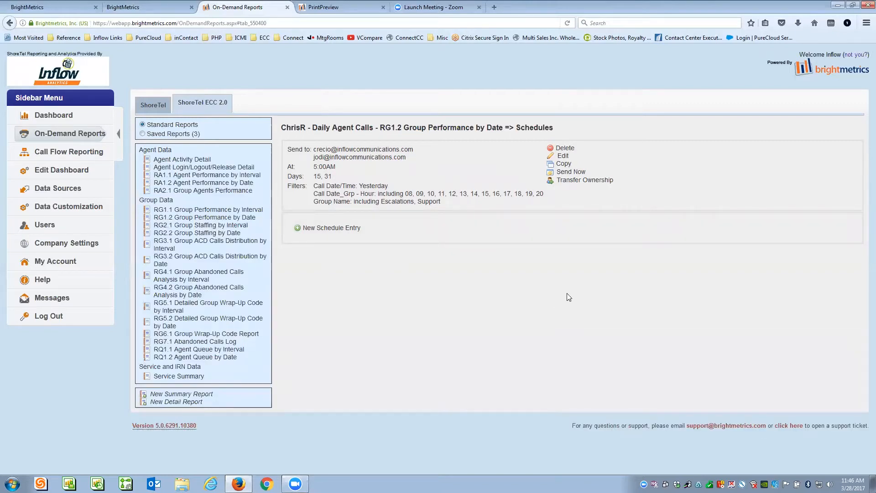
click(181, 159)
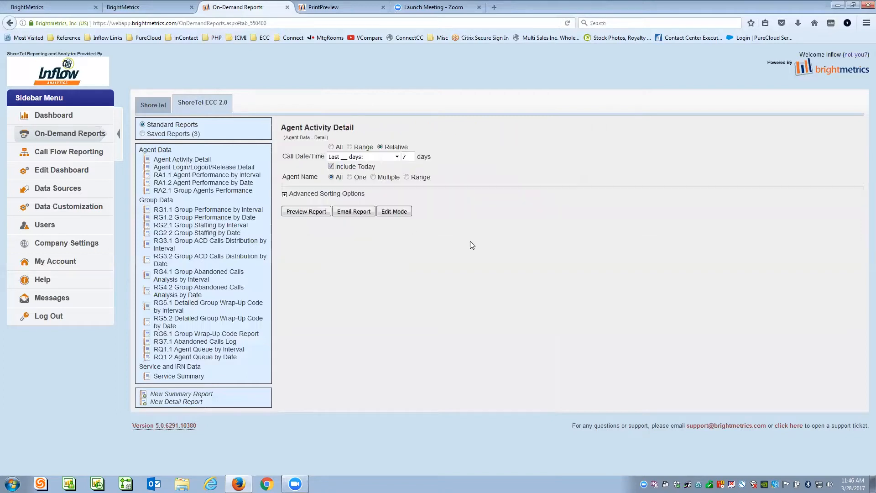
click(397, 157)
click(343, 213)
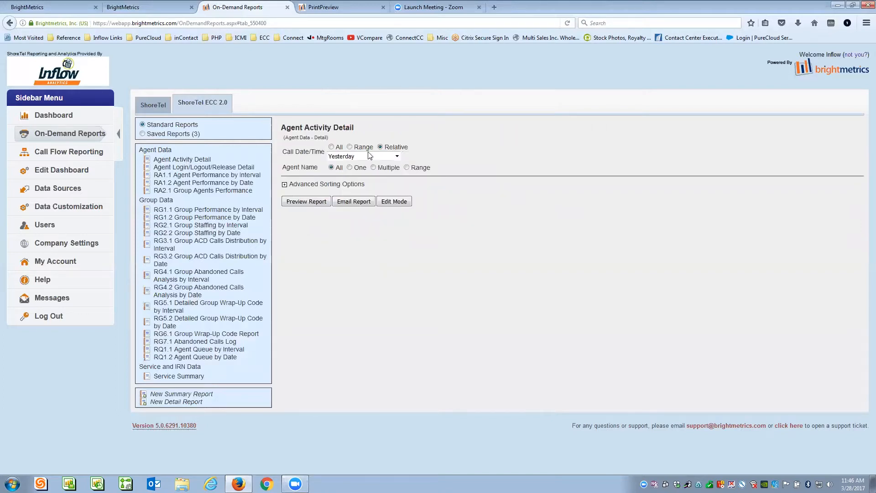
- Set Agent Name to Multiple, tick two agents, and apply the filter
click(373, 168)
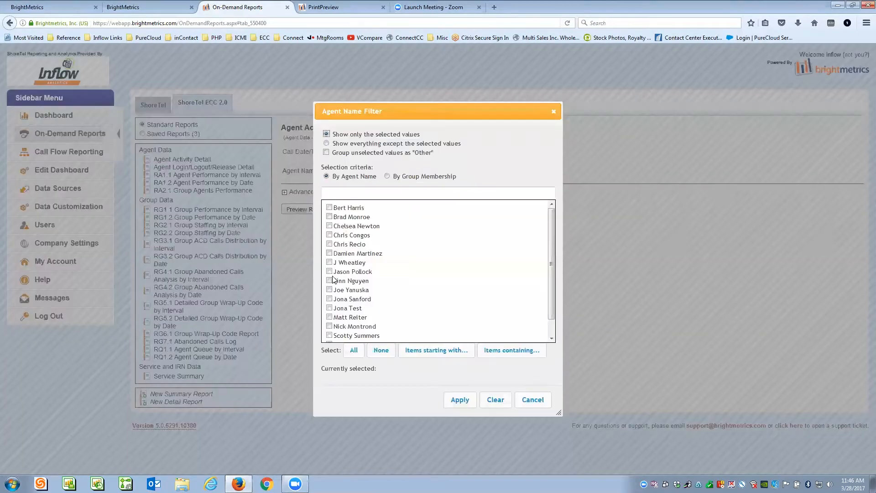
click(329, 207)
click(329, 216)
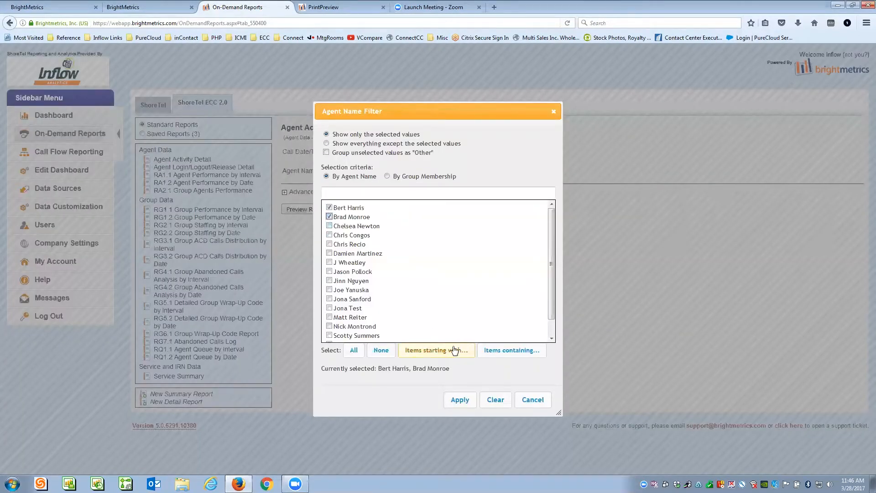
click(460, 400)
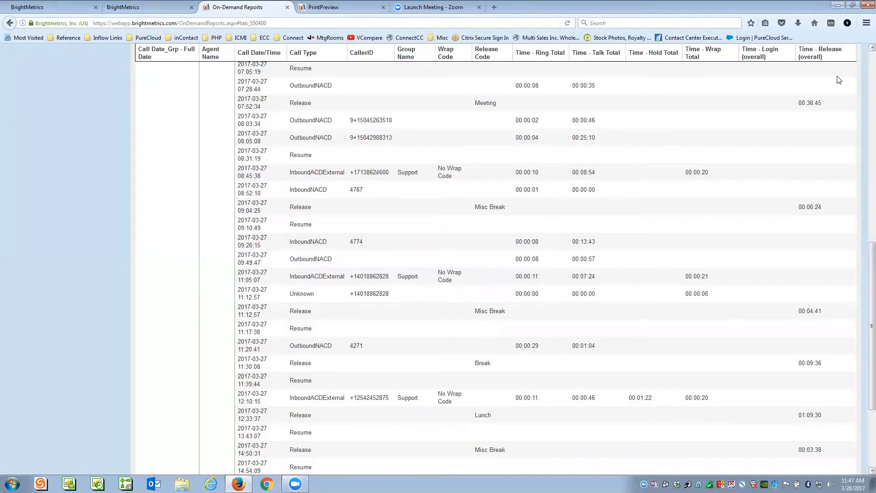
scroll(864, 254, up, 10)
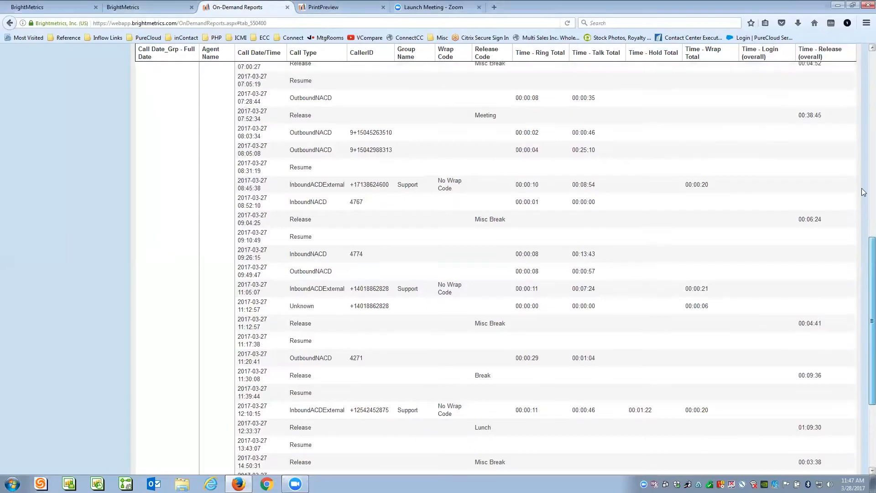
scroll(292, 168, down, 5)
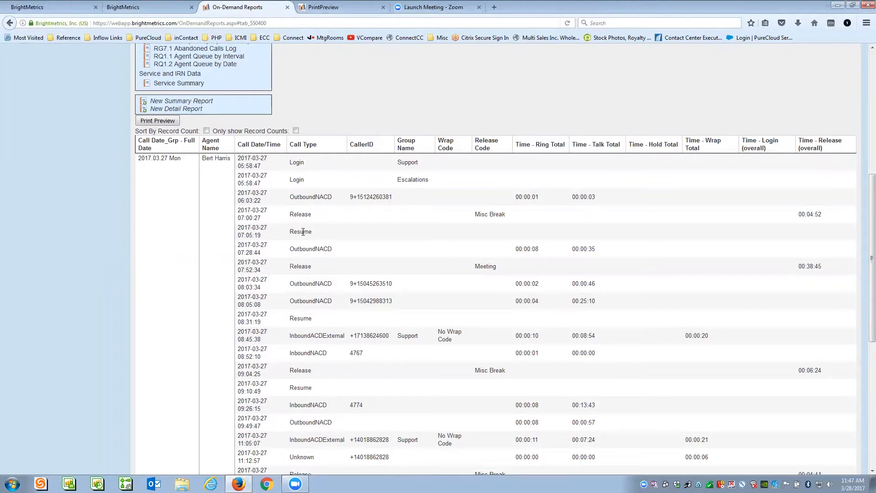
scroll(863, 261, down, 3)
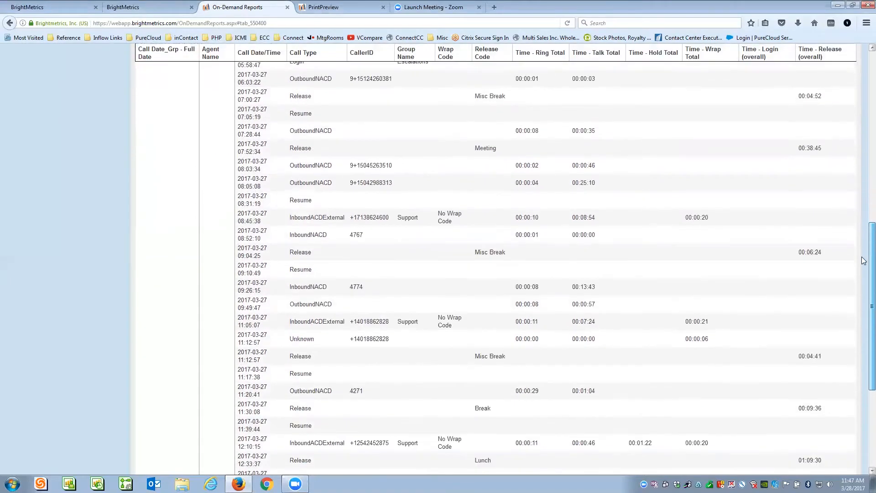
scroll(862, 269, down, 1)
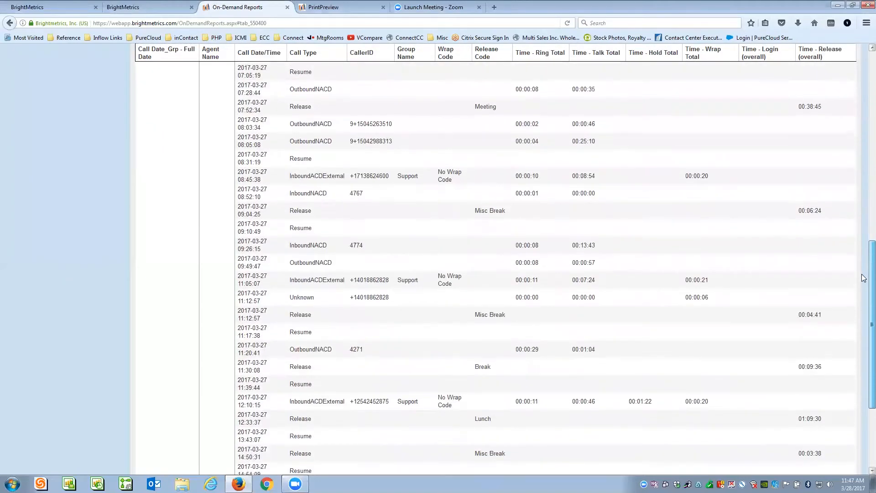
scroll(863, 196, up, 5)
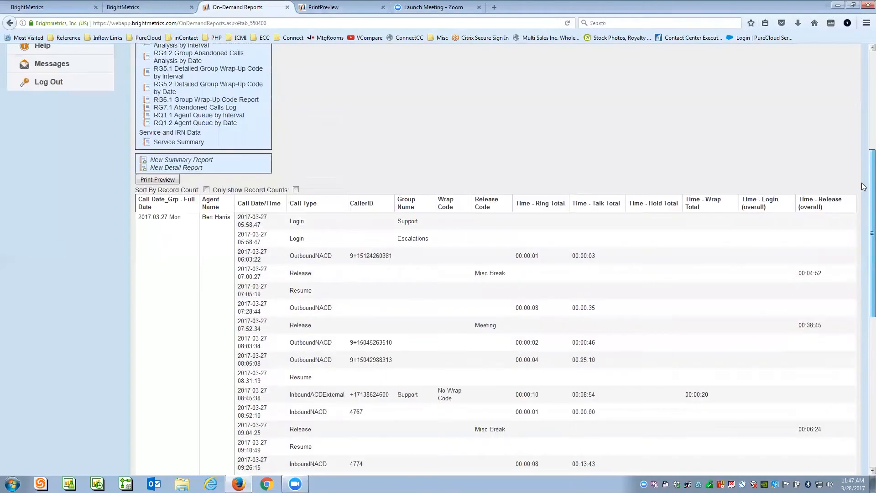
scroll(863, 118, up, 1)
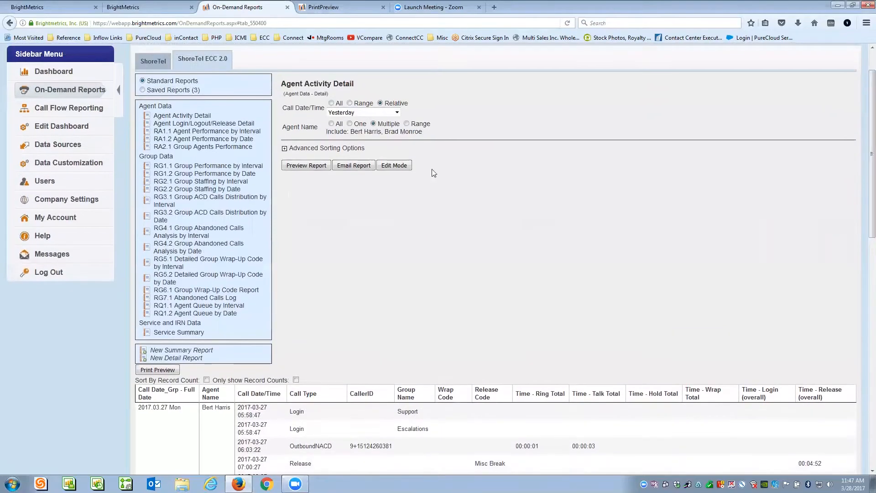
- Open Agent Login/Logout/Release Detail and set the relative date period to Yesterday
click(167, 124)
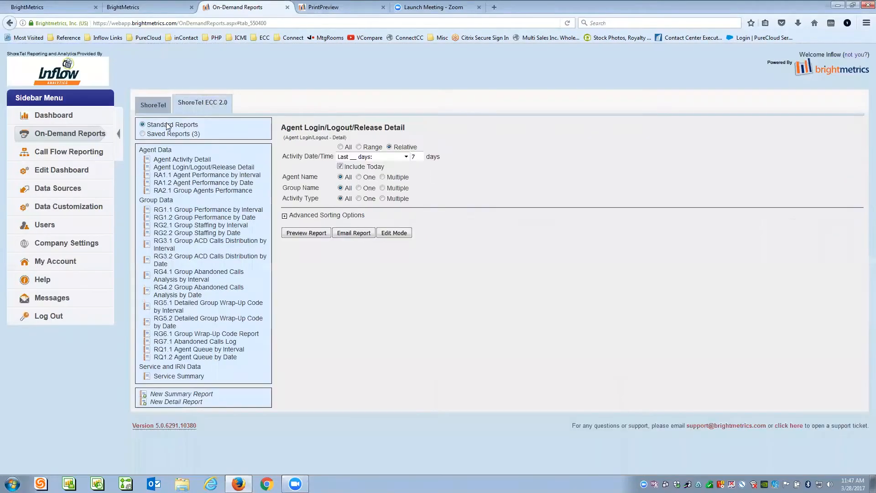
click(359, 148)
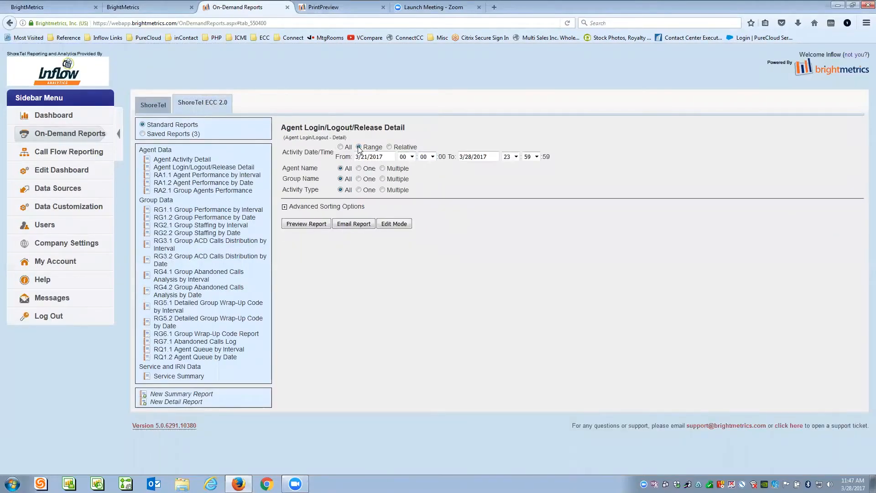
click(389, 147)
click(404, 156)
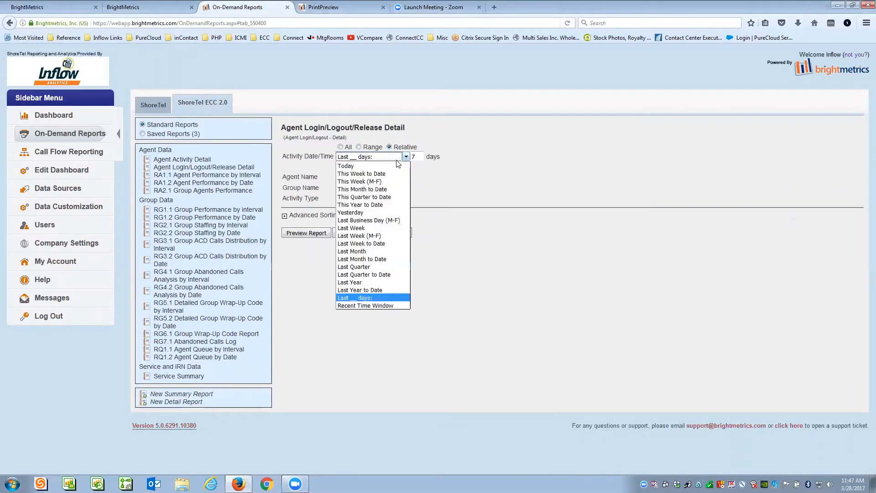
click(359, 212)
- Filter Agent Name to three ticked agents and preview the report
click(358, 168)
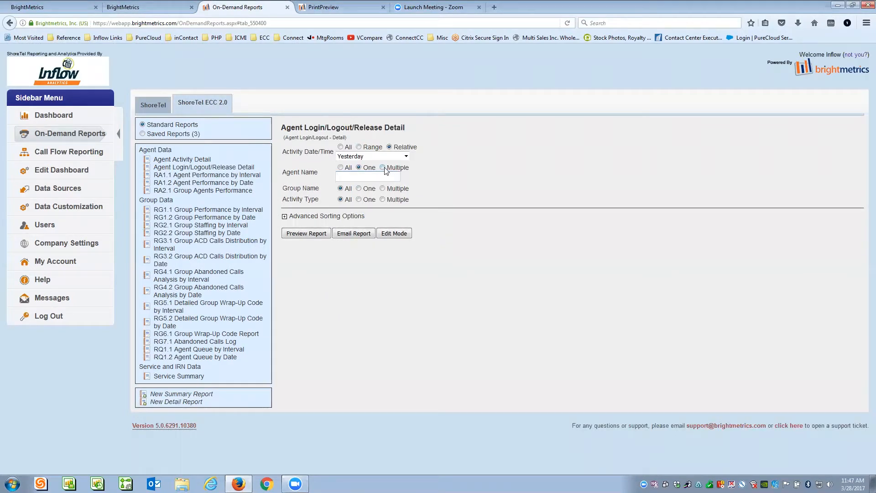
click(382, 168)
click(375, 176)
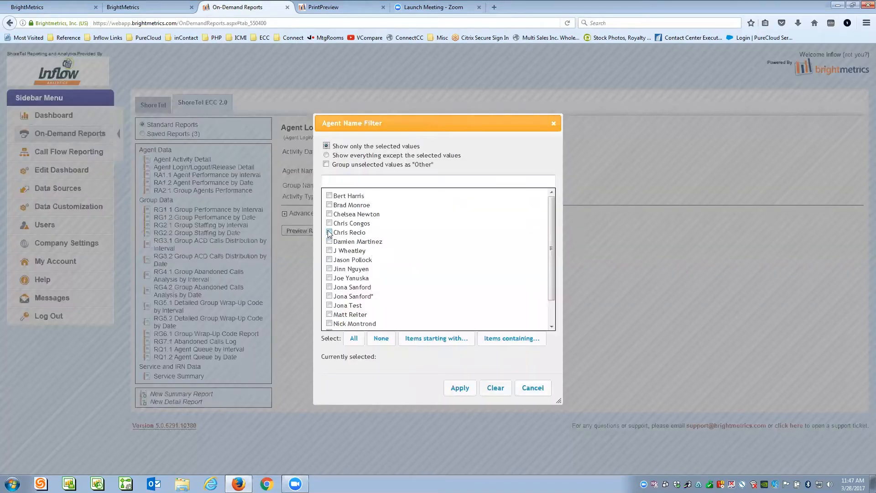
click(329, 232)
click(329, 223)
click(328, 214)
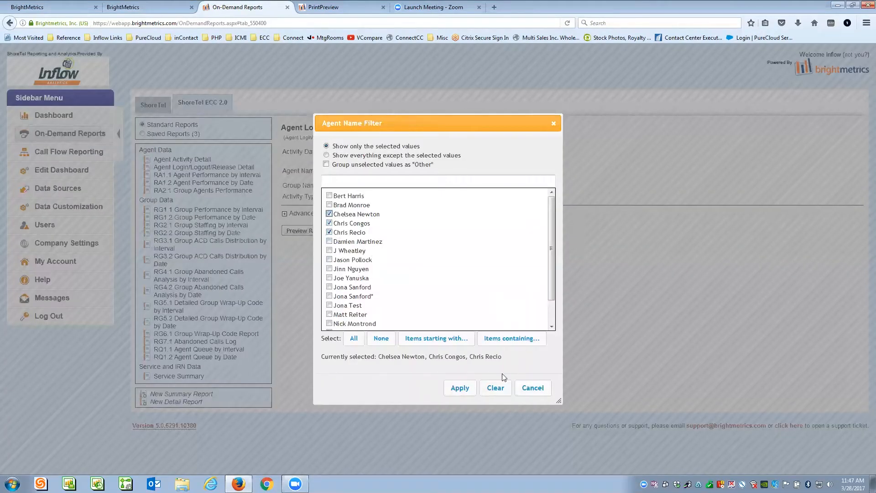
click(464, 388)
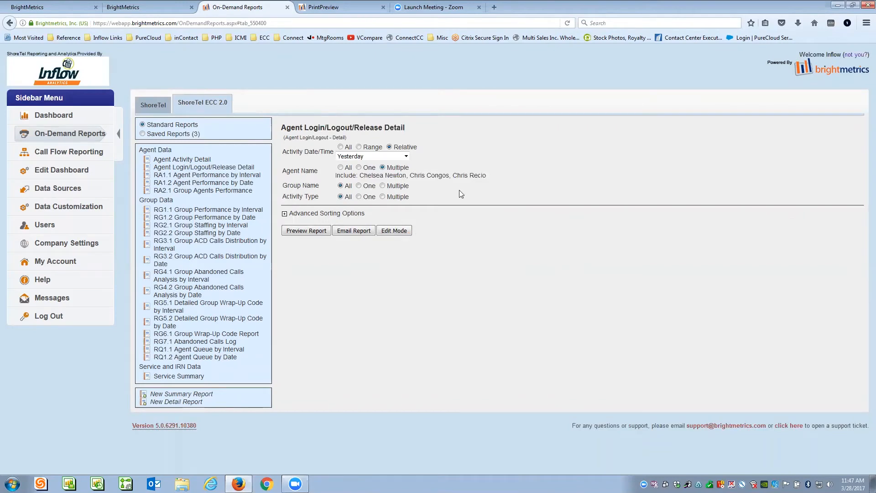
click(317, 232)
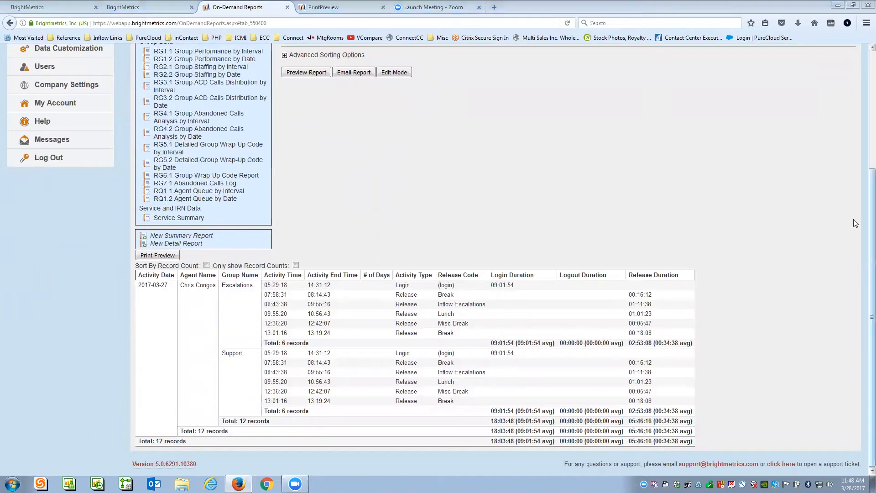
- In Edit Mode, move Logout Duration and Login Duration from Values to Available Values
scroll(775, 222, up, 1)
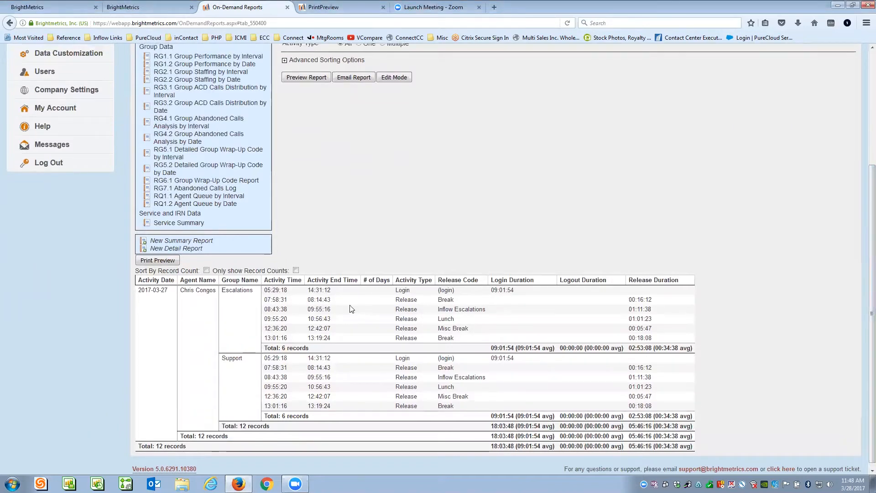
click(395, 79)
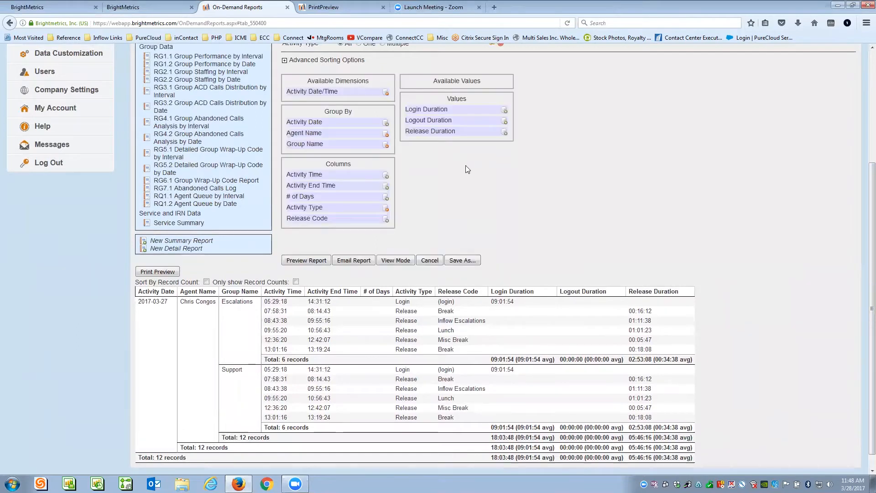
drag(429, 122, 435, 85)
drag(434, 116, 434, 90)
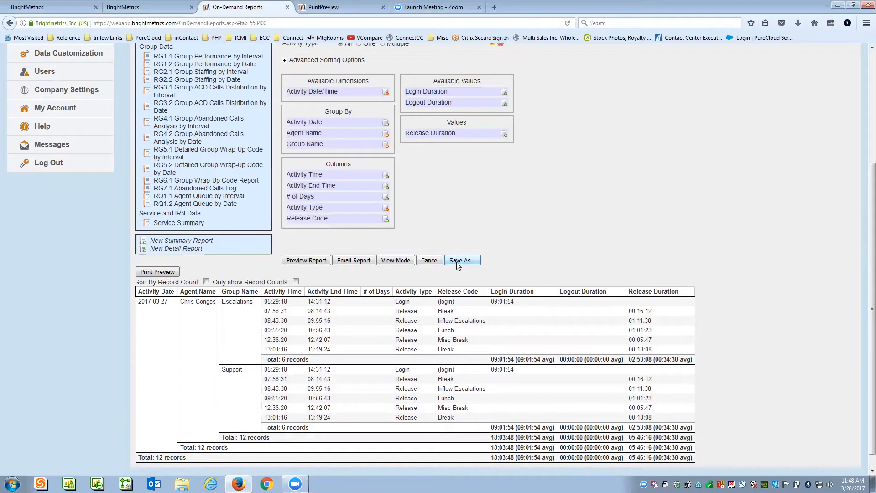
scroll(456, 262, up, 6)
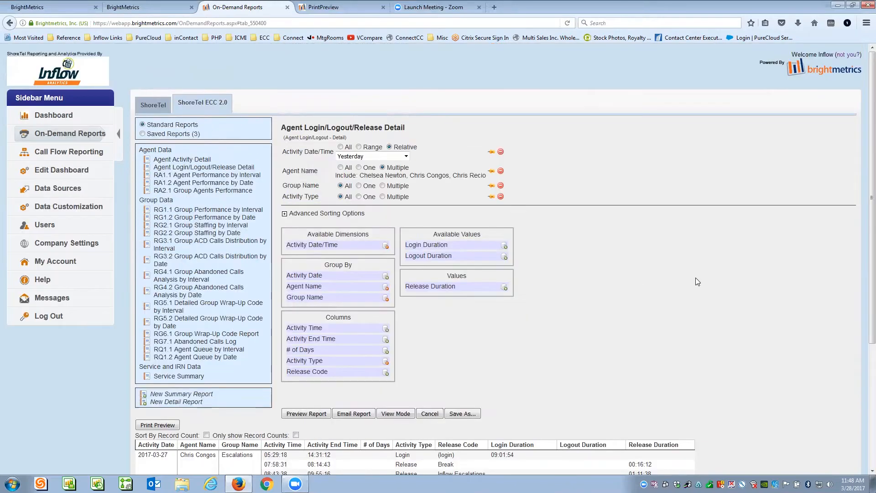
- Switch to the ShoreTel tab and scroll down its standard reports list
click(158, 108)
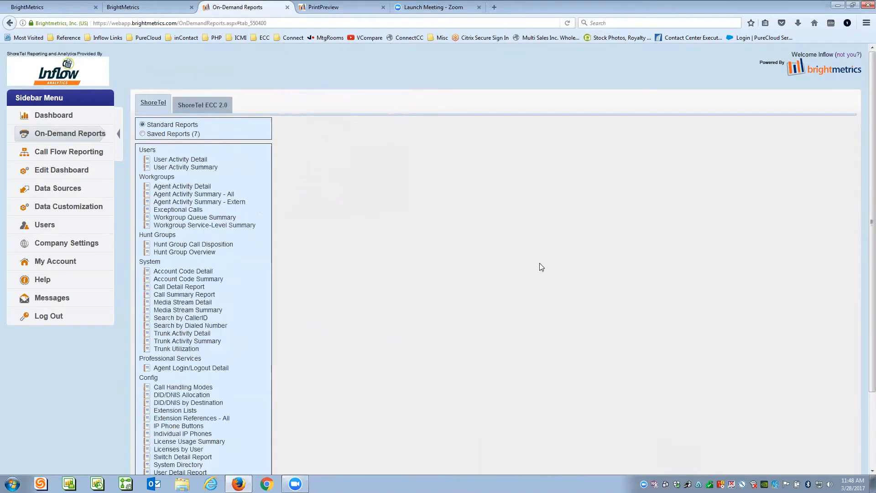
click(196, 108)
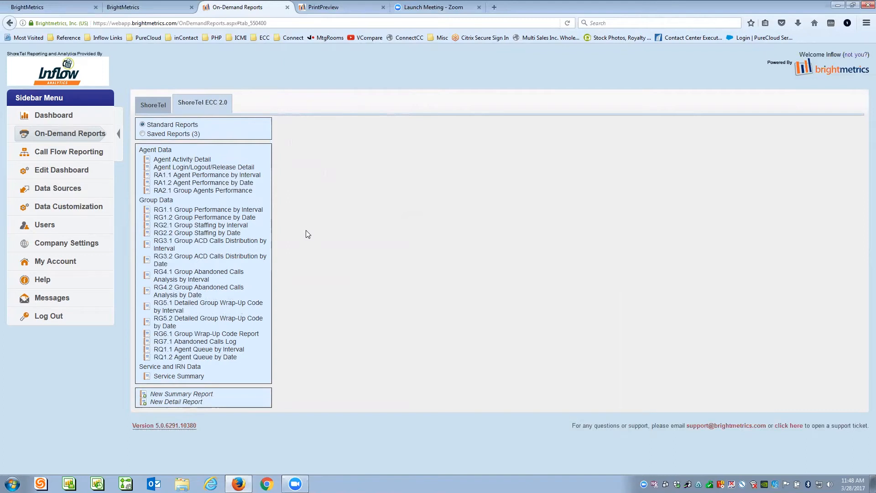
click(153, 105)
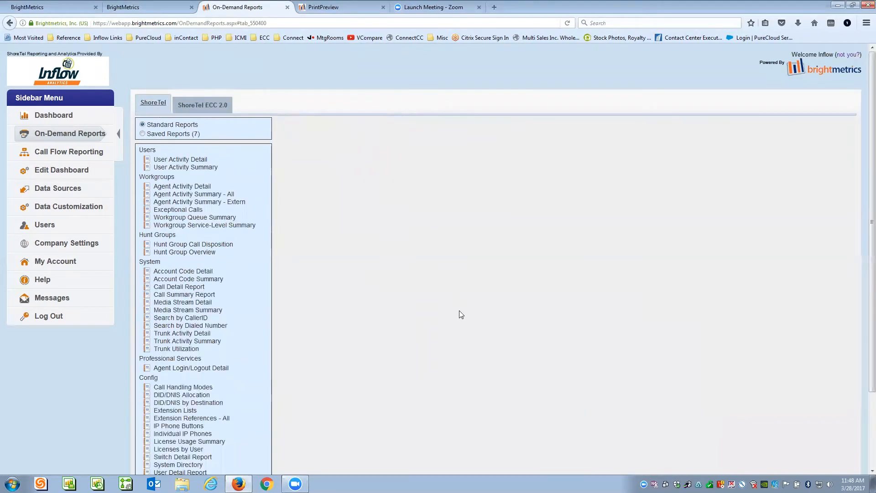
scroll(339, 217, down, 2)
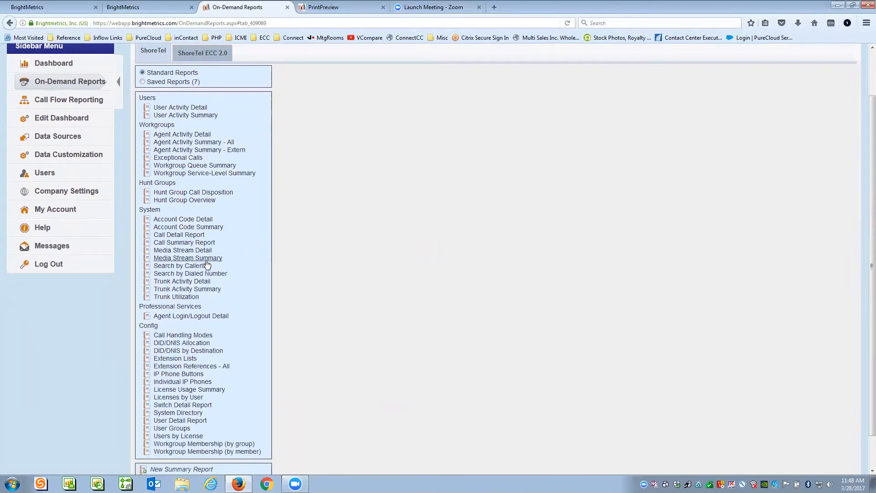
click(173, 267)
click(354, 133)
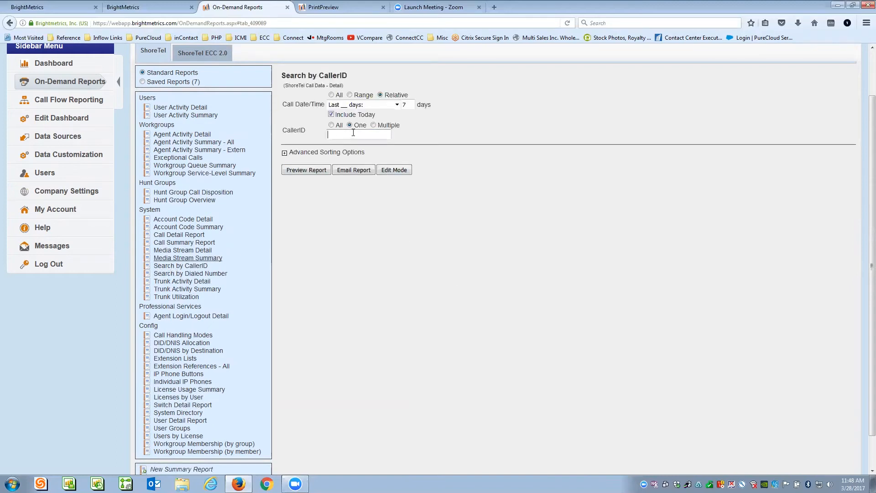
text(5555551212)
click(396, 105)
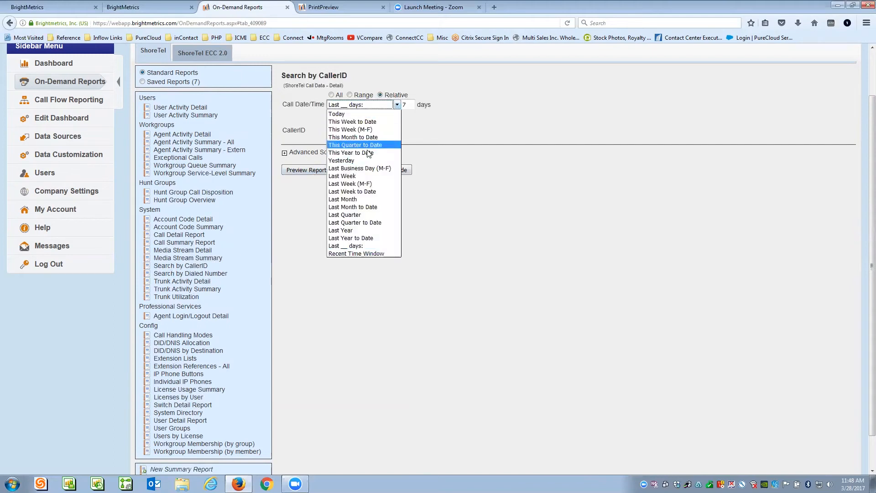
click(458, 135)
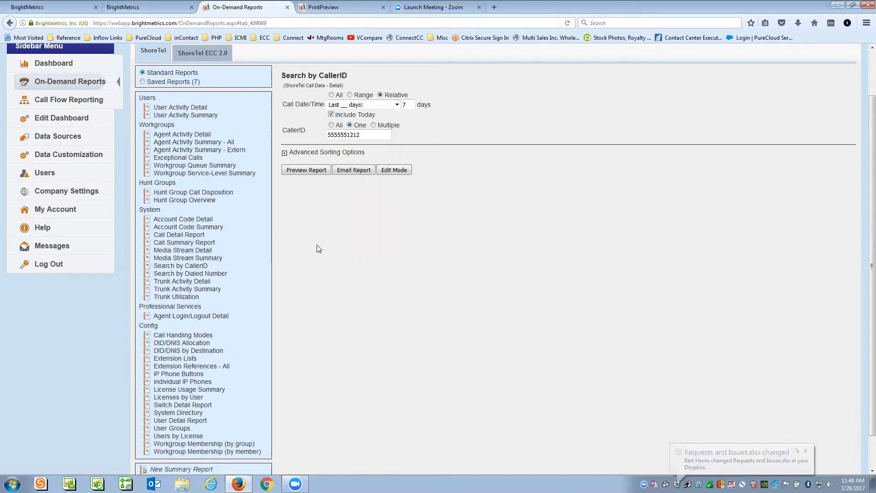
drag(347, 134, 363, 134)
key(ctrl+a)
key(BackSpace)
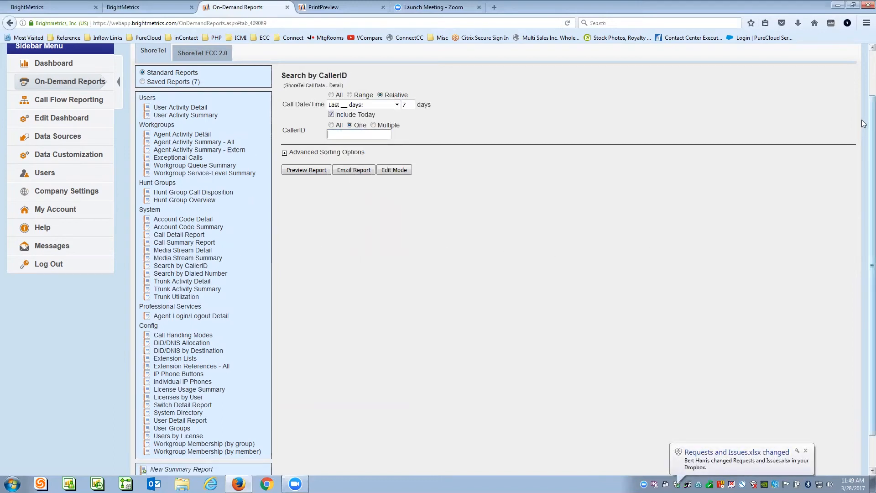
scroll(437, 267, up, 2)
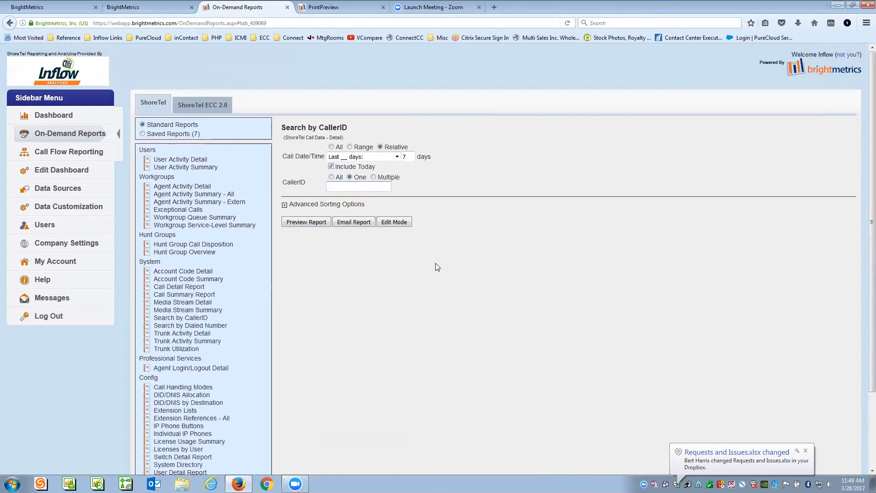